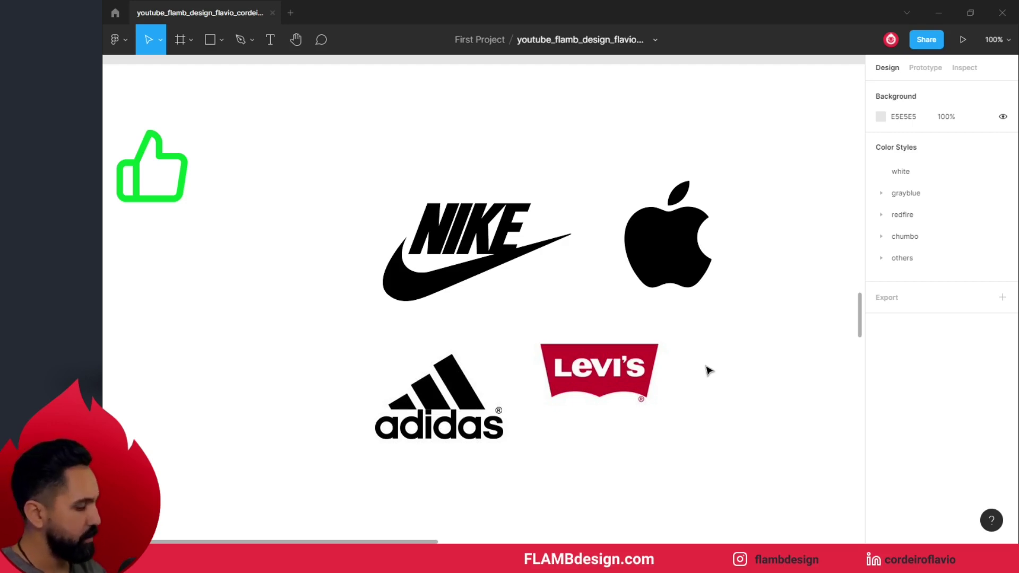
- Zoom out to 50% to show the whole Desktop - 1 frame, select it, and add a layout grid
{"action": "key", "text": "minus"}
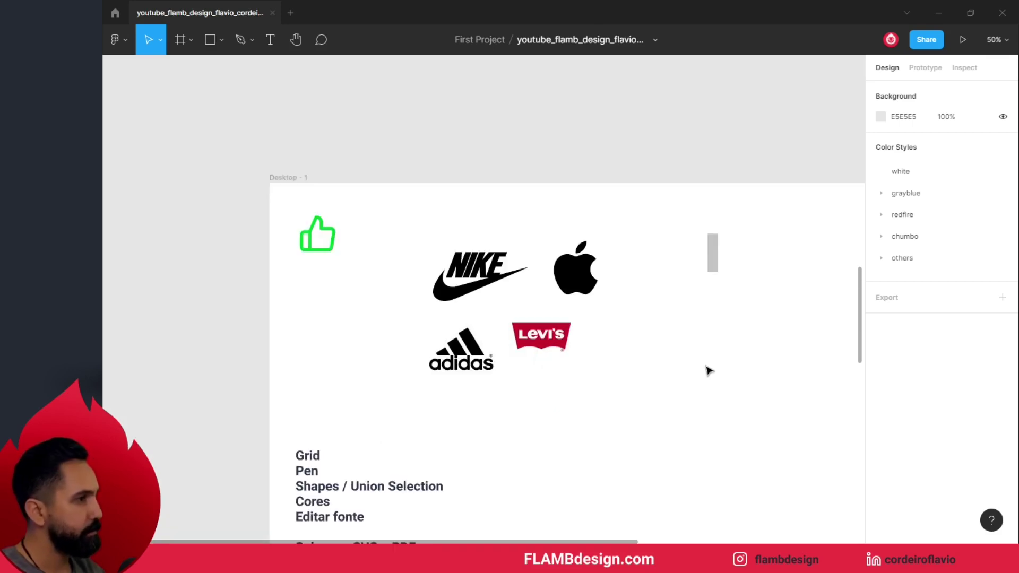
{"action": "mouse_move", "coordinate": [584, 277]}
{"action": "left_mouse_down"}
{"action": "mouse_move", "coordinate": [523, 201]}
{"action": "mouse_move", "coordinate": [499, 212]}
{"action": "left_mouse_up"}
{"action": "mouse_move", "coordinate": [609, 255]}
{"action": "left_mouse_down"}
{"action": "mouse_move", "coordinate": [564, 263]}
{"action": "mouse_move", "coordinate": [573, 282]}
{"action": "left_mouse_up"}
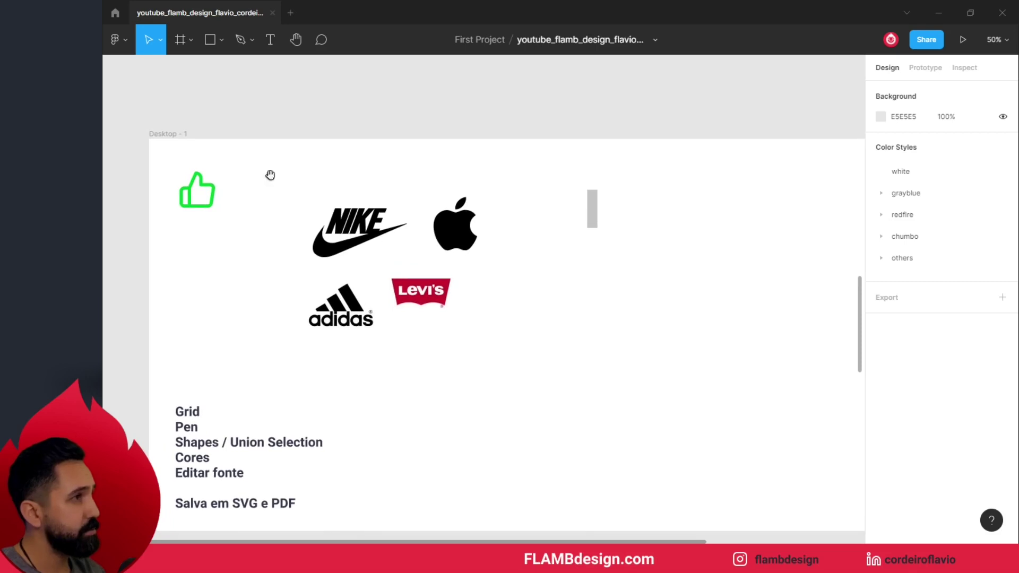
{"action": "left_click", "coordinate": [175, 134]}
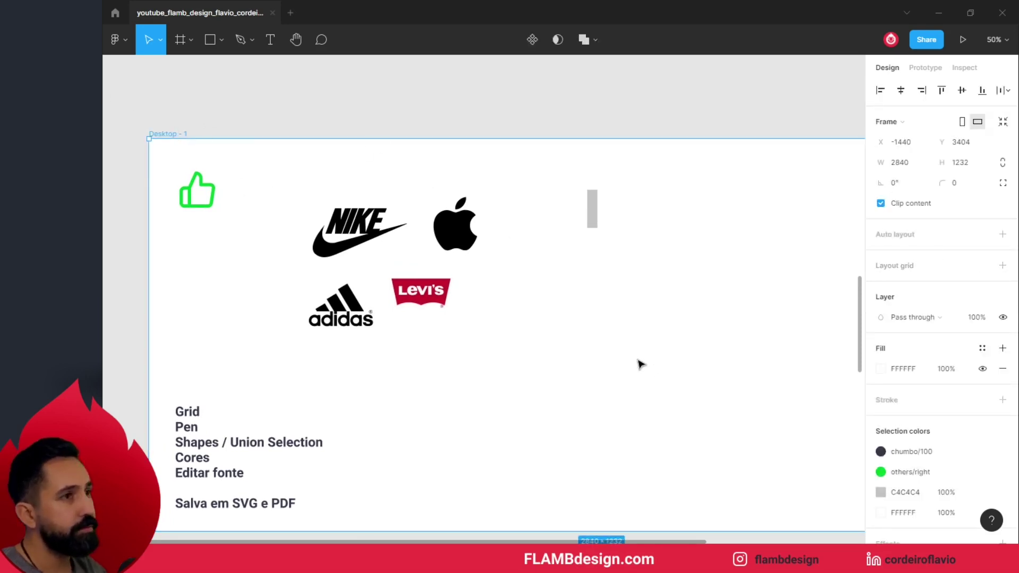
{"action": "mouse_move", "coordinate": [939, 266]}
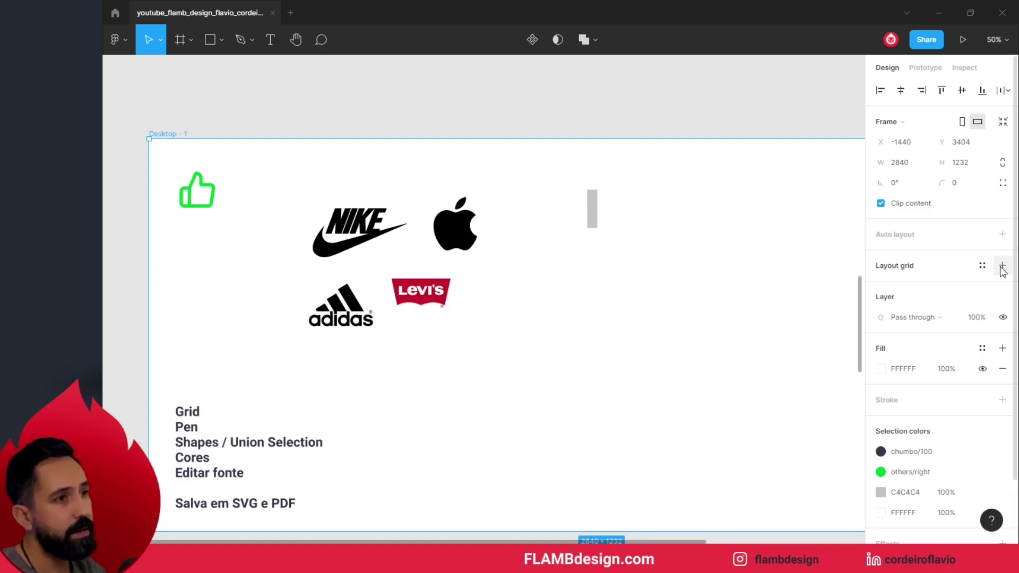
{"action": "left_click", "coordinate": [1002, 266]}
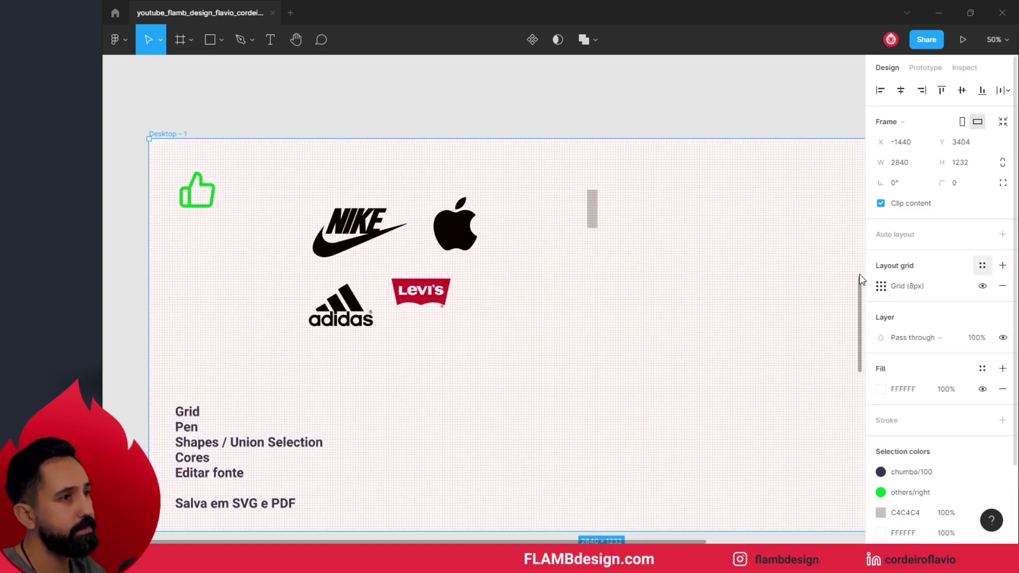
- Set the frame's layout grid opacity to 100%
{"action": "left_click", "coordinate": [731, 238]}
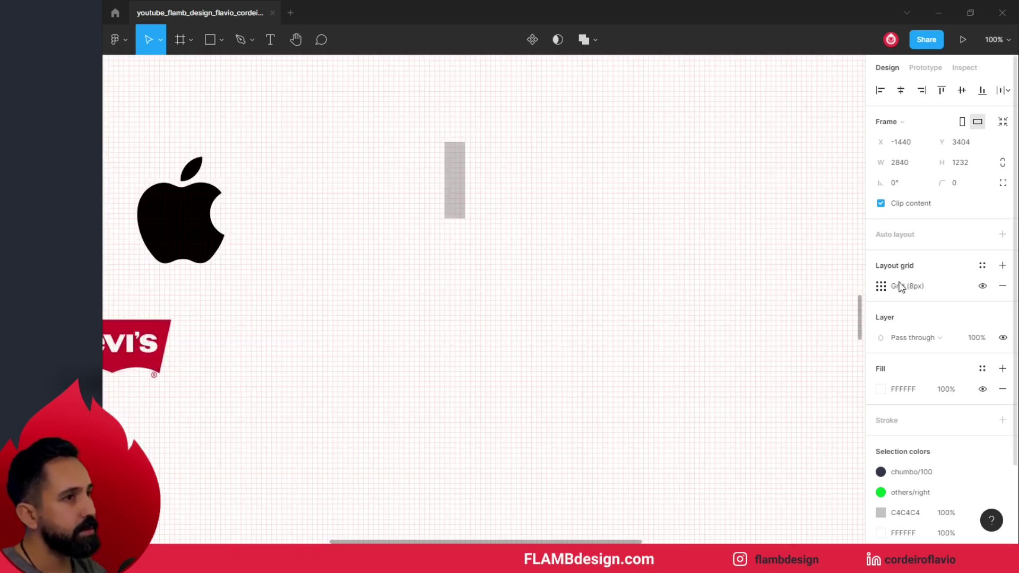
{"action": "left_click", "coordinate": [881, 286]}
{"action": "left_click", "coordinate": [842, 339]}
{"action": "type", "text": "100"}
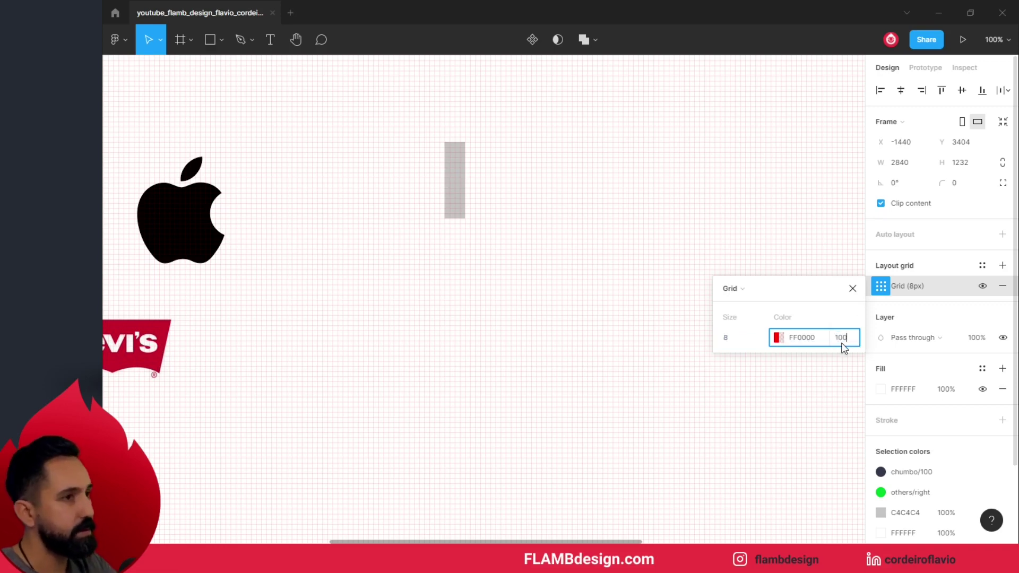
{"action": "key", "text": "Return"}
{"action": "left_click", "coordinate": [803, 340]}
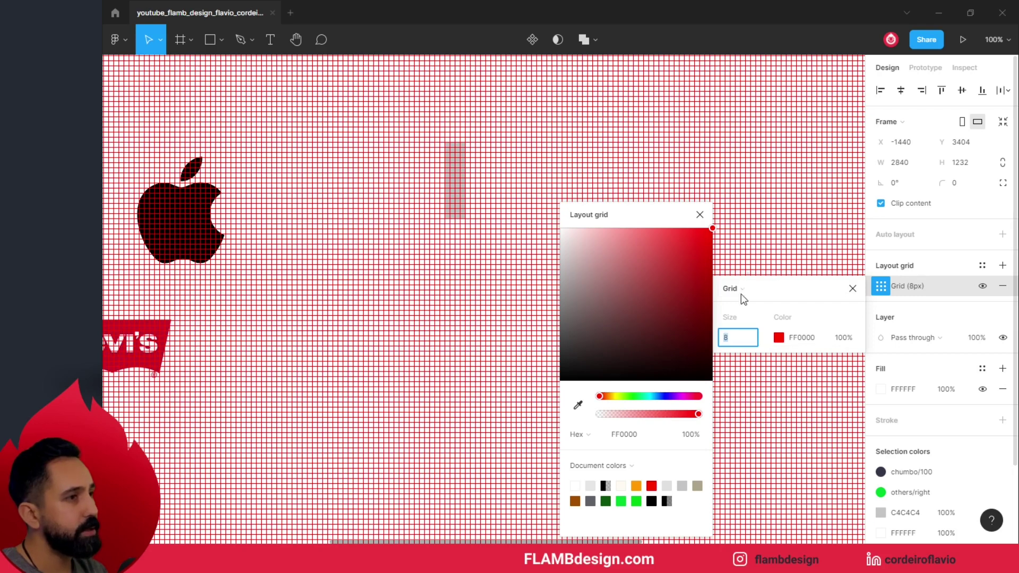
{"action": "left_click", "coordinate": [700, 215]}
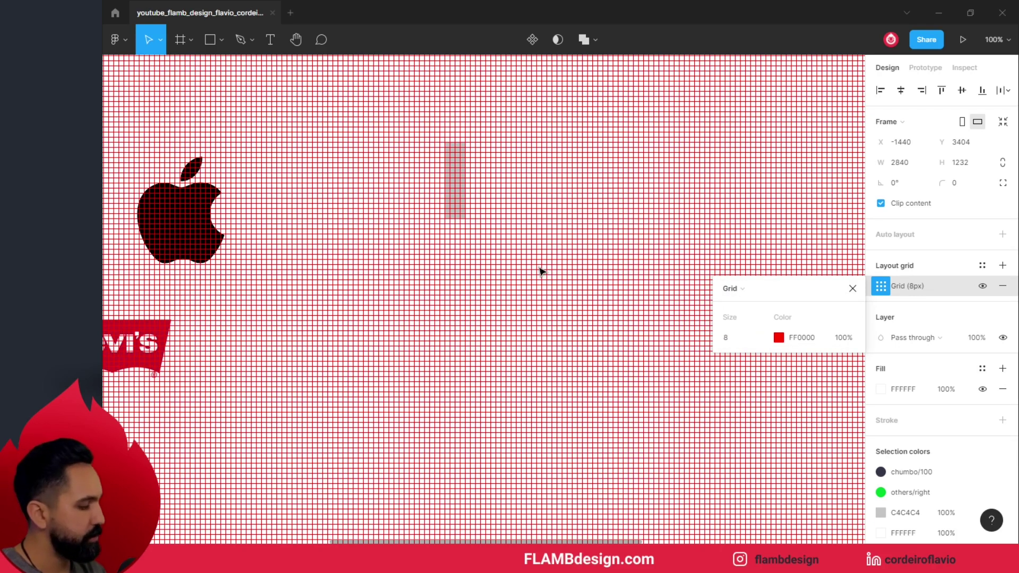
- Draw a 48×224 rectangle beside the grey bar, then remove the frame's layout grid
{"action": "key", "text": "r"}
{"action": "left_click_drag", "start_coordinate": [516, 244], "coordinate": [546, 387]}
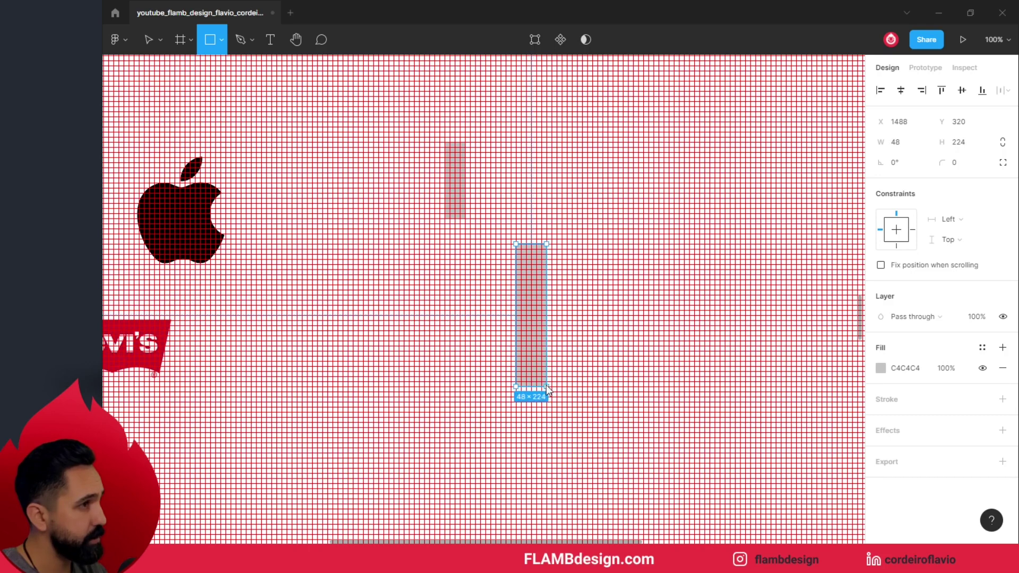
{"action": "left_click_drag", "start_coordinate": [548, 390], "coordinate": [547, 390]}
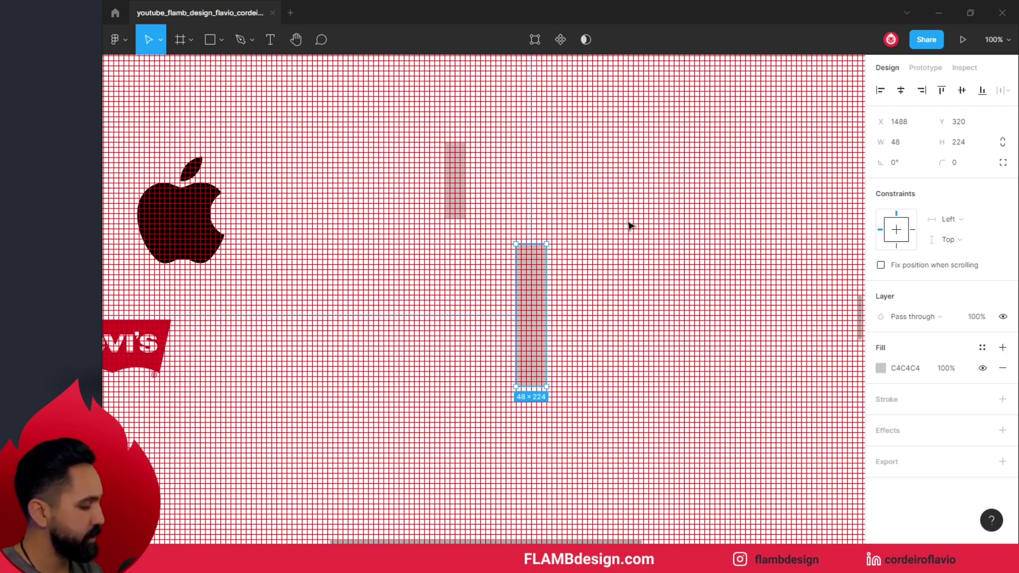
{"action": "key", "text": "shift+1"}
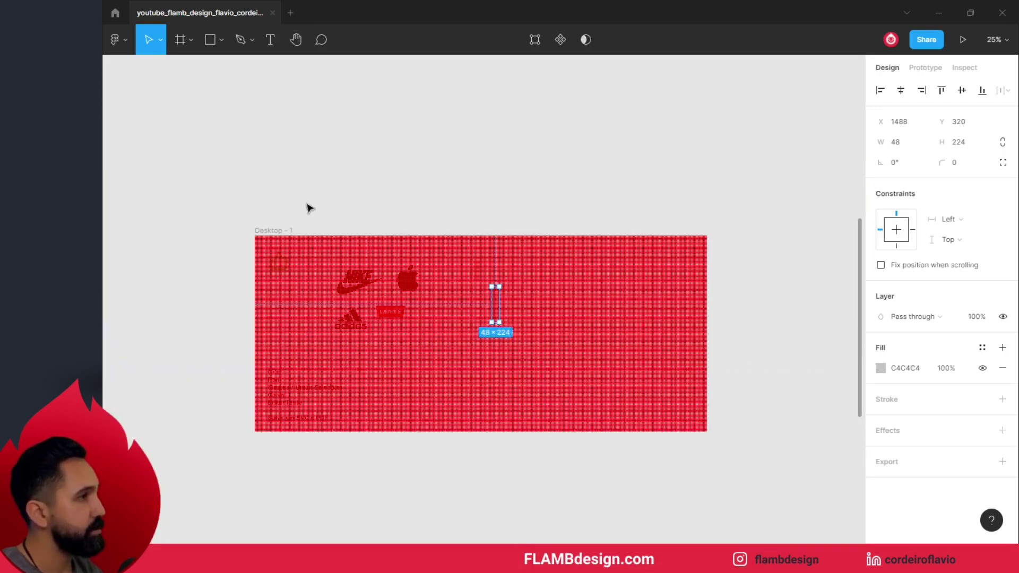
{"action": "left_click", "coordinate": [291, 230]}
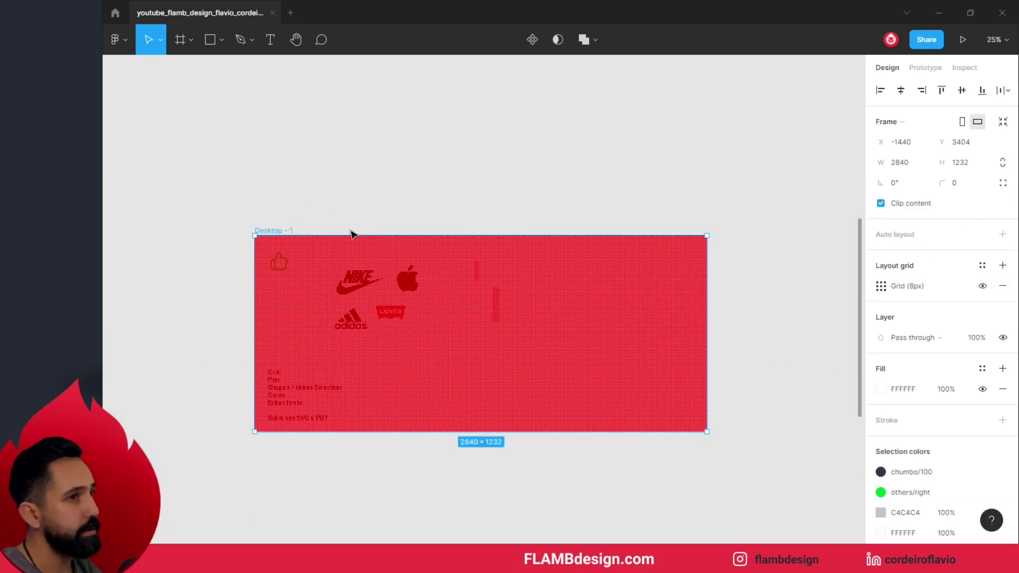
{"action": "left_click", "coordinate": [1002, 287]}
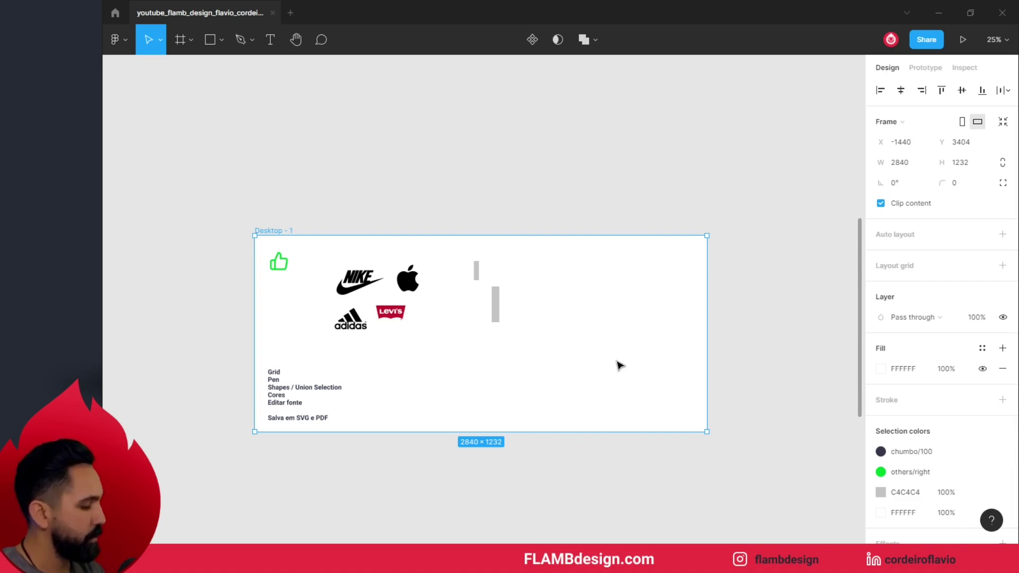
{"action": "left_click", "coordinate": [548, 345]}
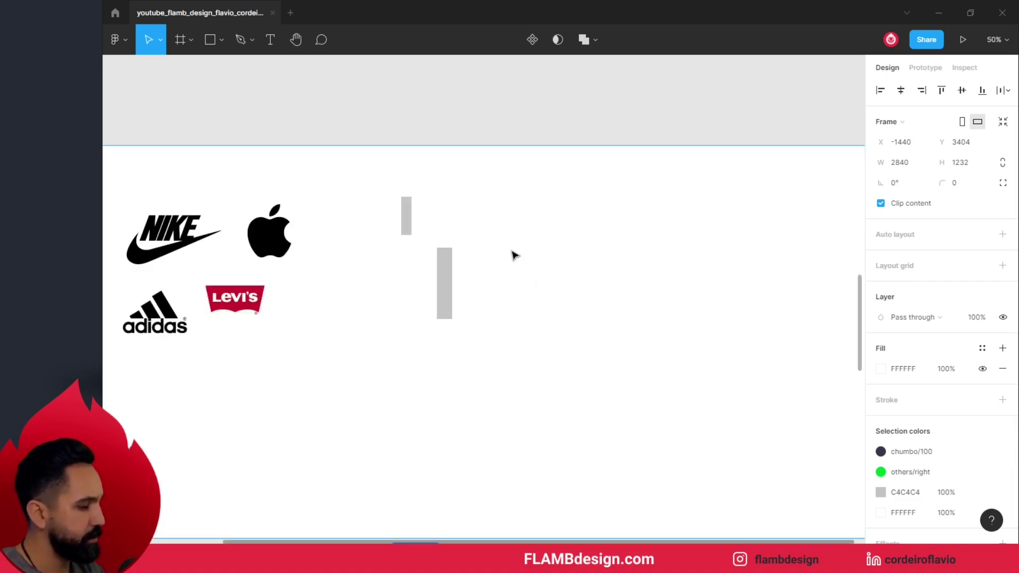
- Draw a closed, curved swoosh path with the Pen tool below the grey bars
{"action": "left_click", "coordinate": [359, 348]}
{"action": "key", "text": "p"}
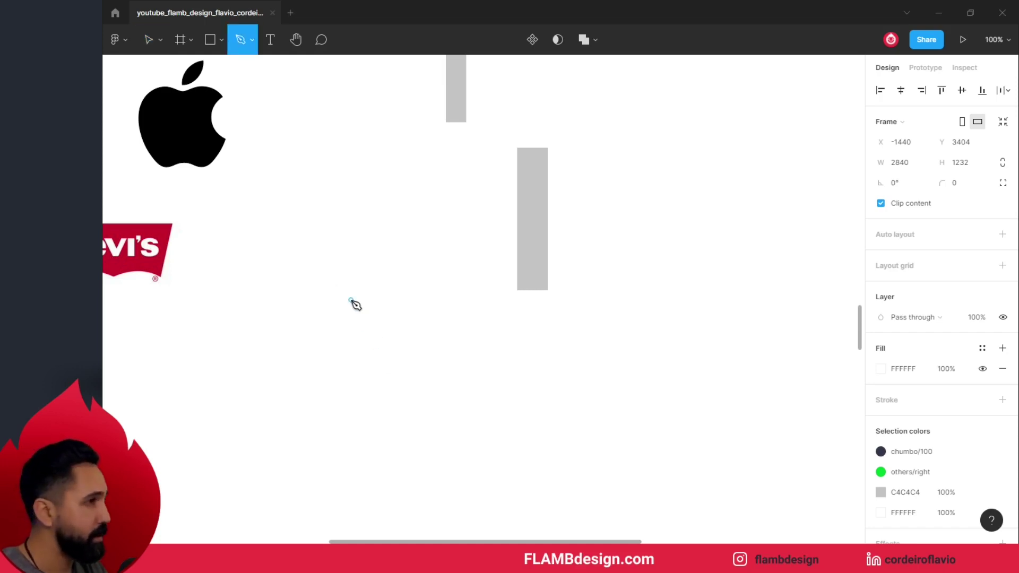
{"action": "mouse_move", "coordinate": [366, 352]}
{"action": "left_mouse_down"}
{"action": "mouse_move", "coordinate": [430, 353]}
{"action": "mouse_move", "coordinate": [433, 312]}
{"action": "left_mouse_up"}
{"action": "left_click_drag", "start_coordinate": [486, 330], "coordinate": [507, 397]}
{"action": "left_click_drag", "start_coordinate": [454, 431], "coordinate": [399, 467]}
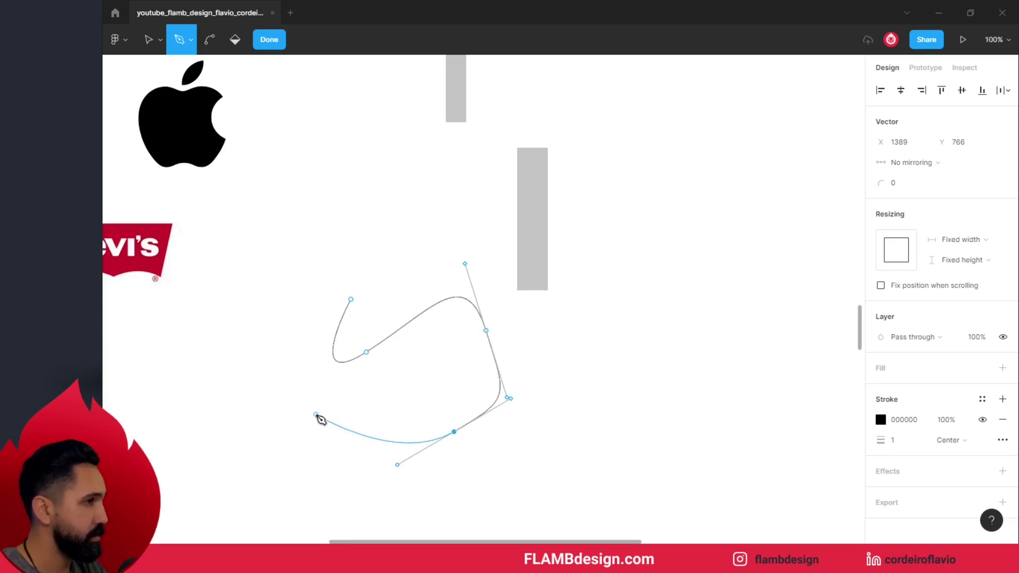
{"action": "left_click_drag", "start_coordinate": [316, 415], "coordinate": [290, 354]}
{"action": "left_click", "coordinate": [351, 299]}
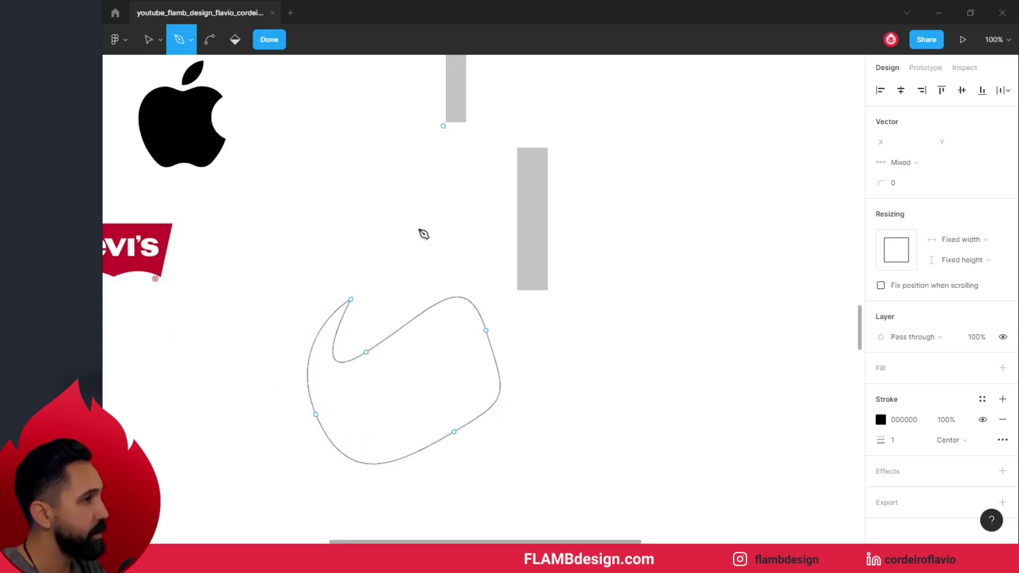
- Stop drawing, discard the stray point, and inspect the right-hand anchor's handles
{"action": "left_click", "coordinate": [191, 43]}
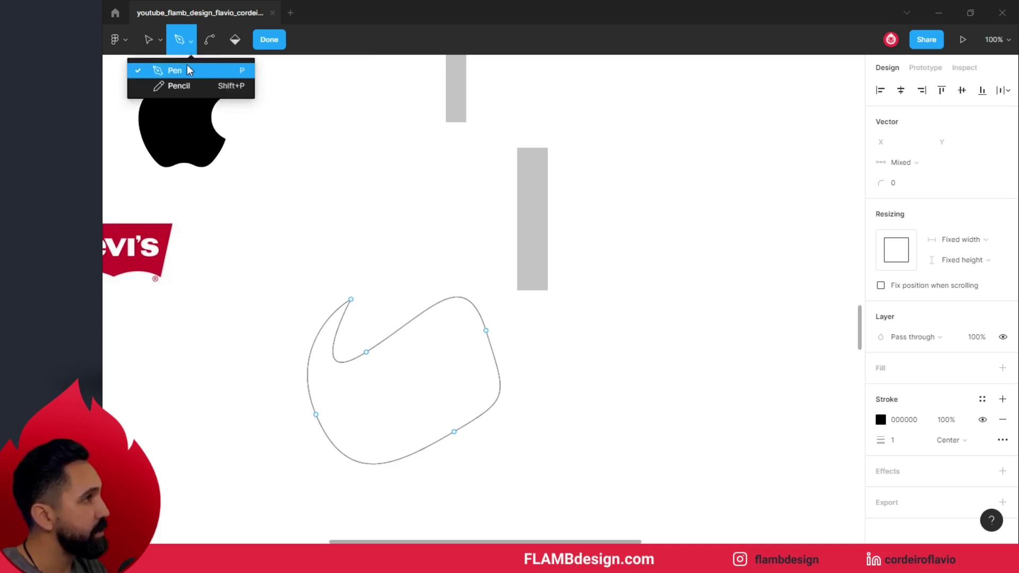
{"action": "left_click", "coordinate": [383, 219]}
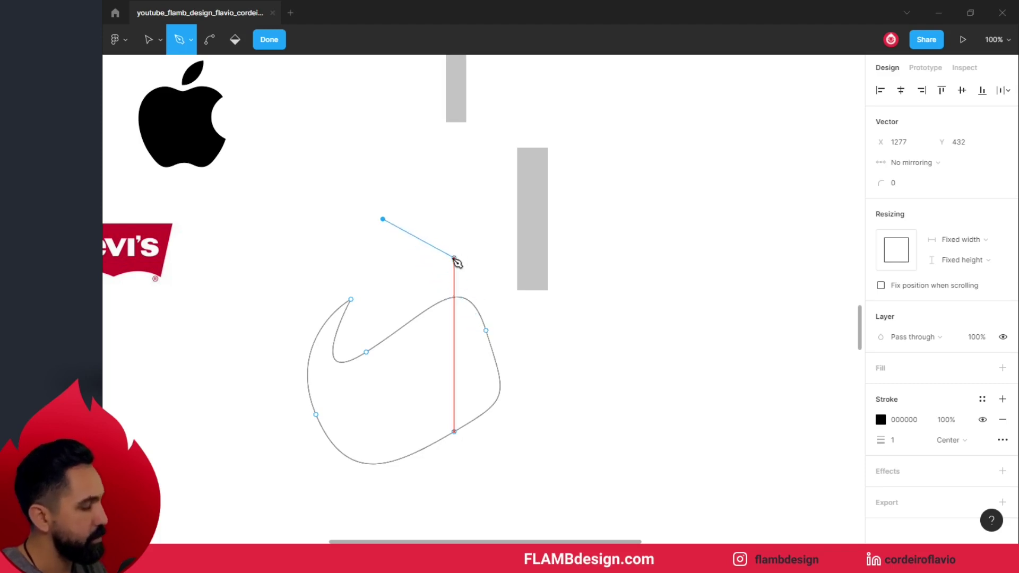
{"action": "key", "text": "Escape"}
{"action": "left_click", "coordinate": [486, 331]}
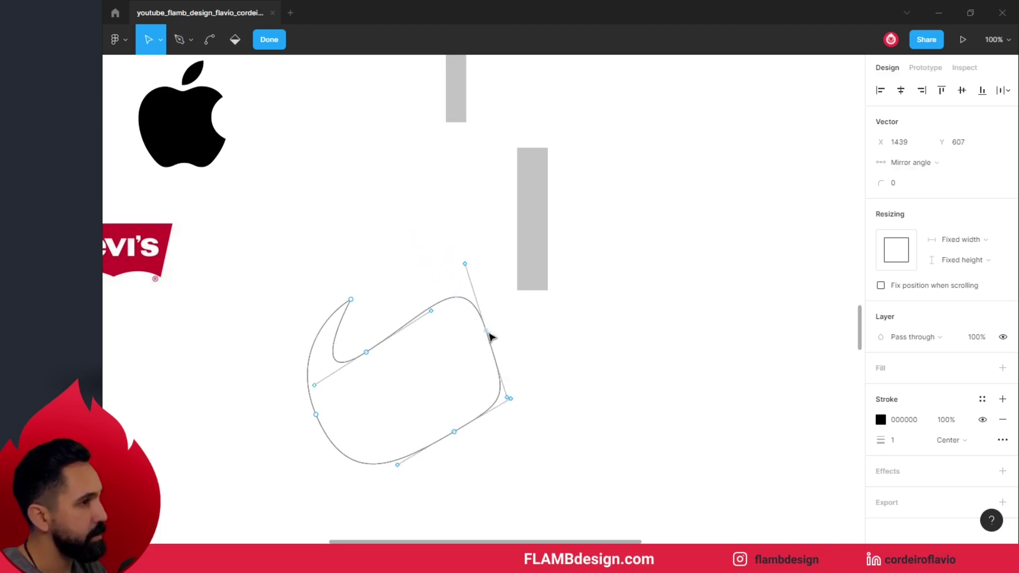
{"action": "left_click", "coordinate": [546, 341]}
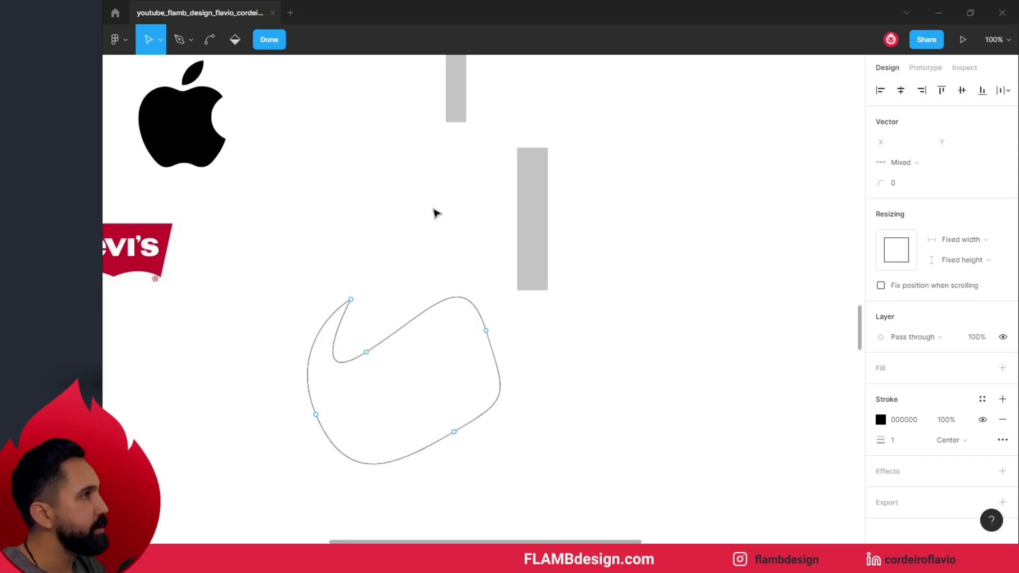
{"action": "left_click", "coordinate": [155, 39]}
{"action": "left_click", "coordinate": [158, 65]}
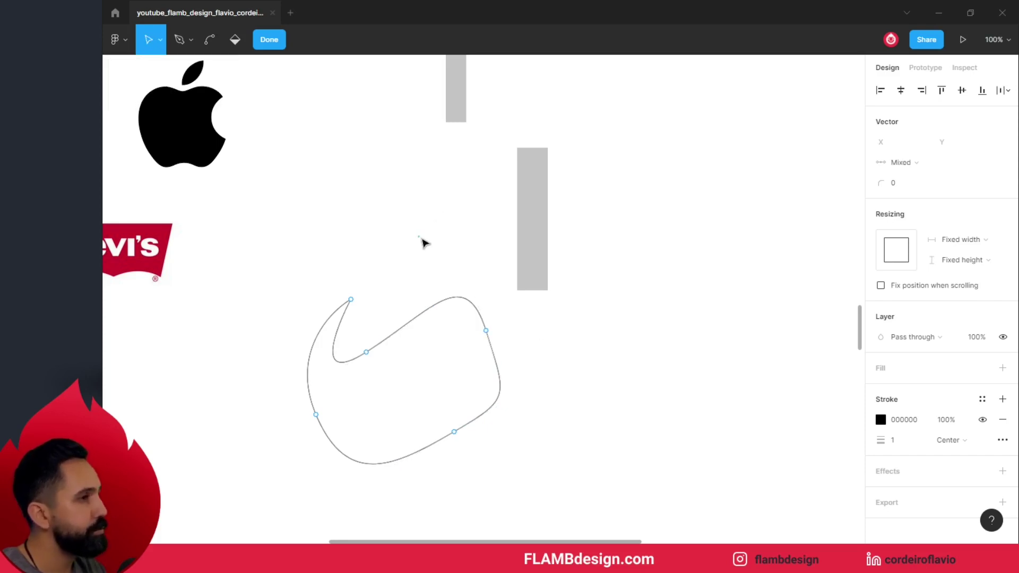
- Drag the upper-right anchor's handles to push the swoosh's right side outward
{"action": "left_click", "coordinate": [487, 332]}
{"action": "mouse_move", "coordinate": [496, 387]}
{"action": "left_mouse_down"}
{"action": "mouse_move", "coordinate": [508, 401]}
{"action": "mouse_move", "coordinate": [512, 354]}
{"action": "mouse_move", "coordinate": [533, 375]}
{"action": "left_mouse_up"}
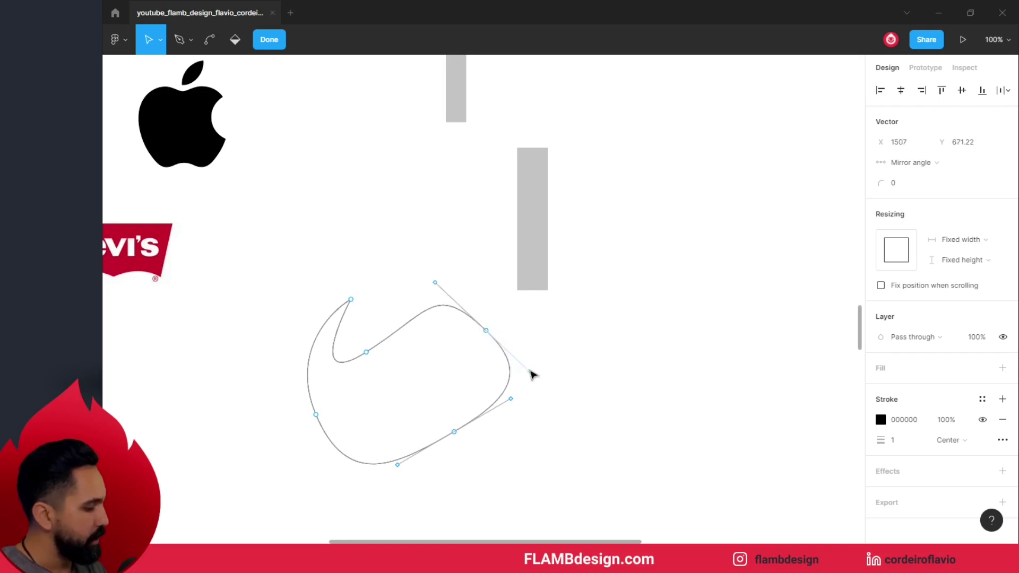
{"action": "left_click", "coordinate": [531, 373]}
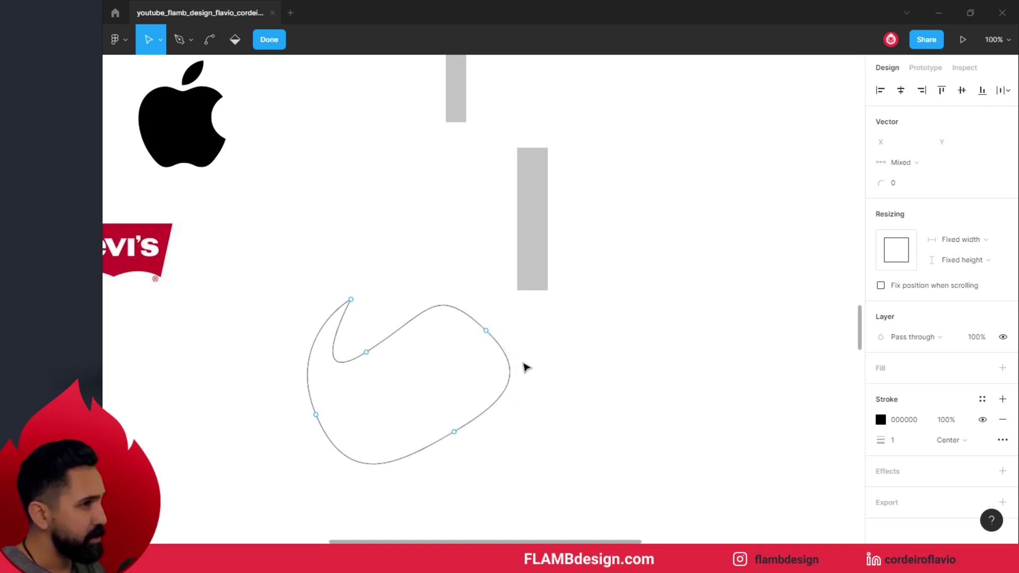
{"action": "left_click", "coordinate": [485, 331]}
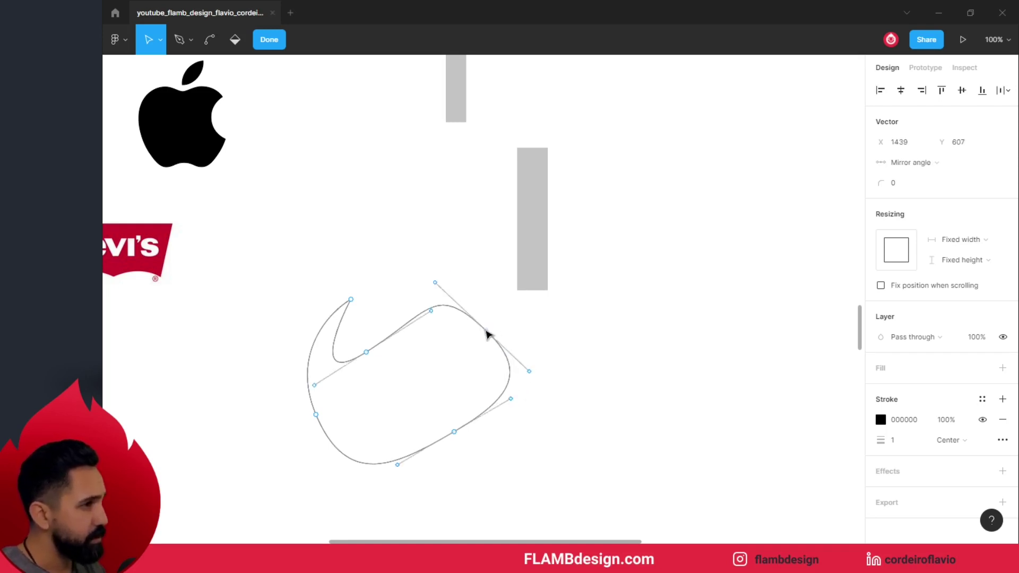
{"action": "left_click", "coordinate": [529, 372]}
{"action": "left_click_drag", "start_coordinate": [523, 368], "coordinate": [537, 389]}
{"action": "left_click", "coordinate": [523, 370]}
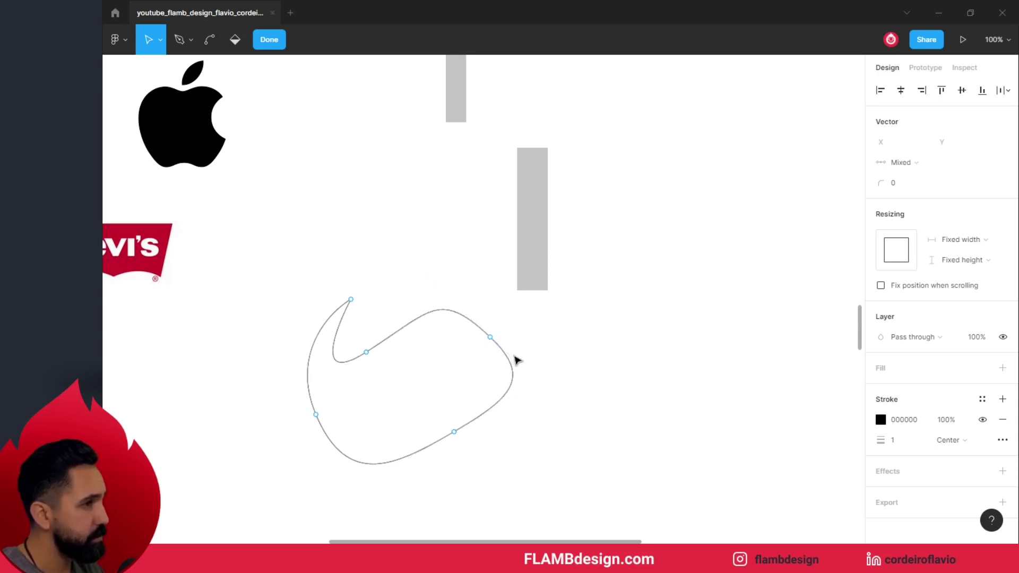
- Adjust the opposite handles to round out the swoosh curve, then pan toward the checklist
{"action": "left_click", "coordinate": [490, 337]}
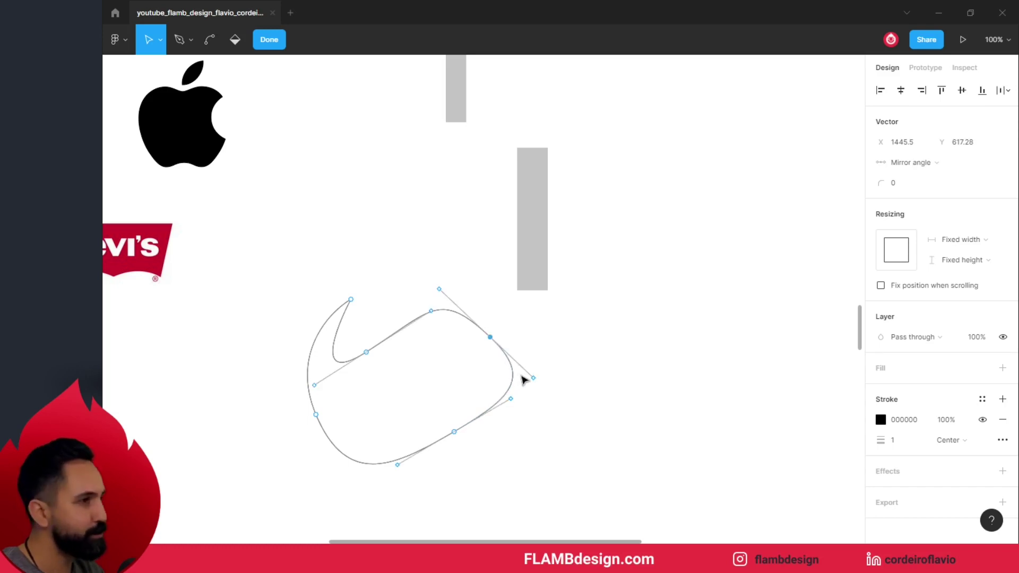
{"action": "mouse_move", "coordinate": [535, 382]}
{"action": "left_mouse_down"}
{"action": "mouse_move", "coordinate": [519, 365]}
{"action": "mouse_move", "coordinate": [527, 375]}
{"action": "left_mouse_up"}
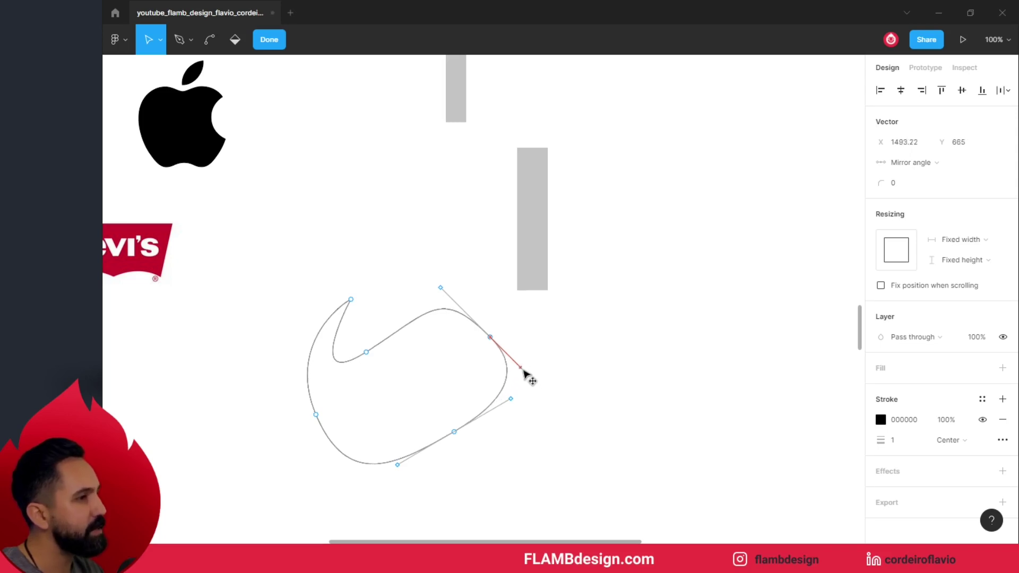
{"action": "mouse_move", "coordinate": [523, 371]}
{"action": "left_mouse_down"}
{"action": "mouse_move", "coordinate": [518, 379]}
{"action": "mouse_move", "coordinate": [448, 377]}
{"action": "mouse_move", "coordinate": [463, 364]}
{"action": "mouse_move", "coordinate": [472, 372]}
{"action": "left_mouse_up"}
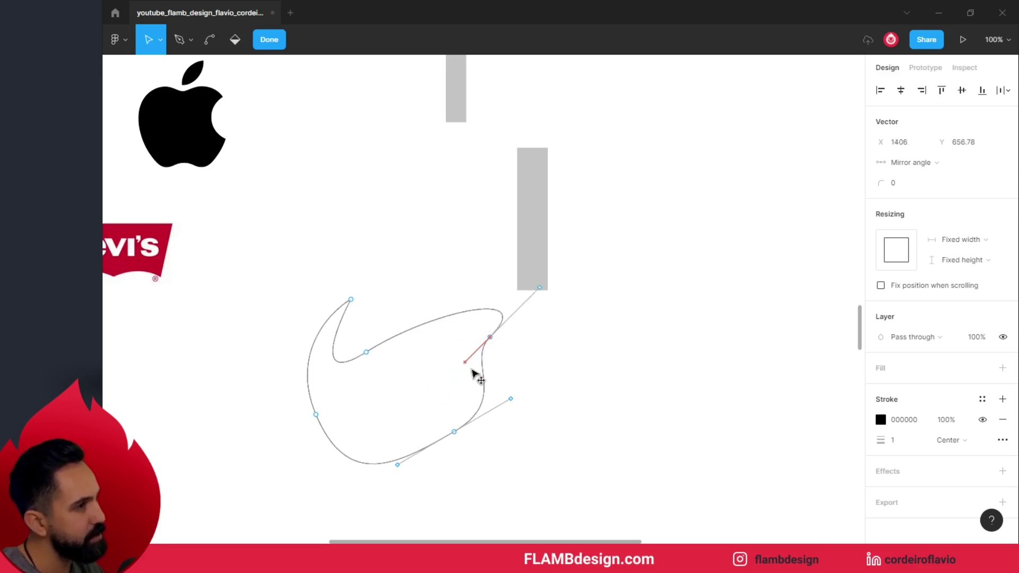
{"action": "left_click", "coordinate": [467, 366]}
{"action": "left_click_drag", "start_coordinate": [466, 364], "coordinate": [601, 315]}
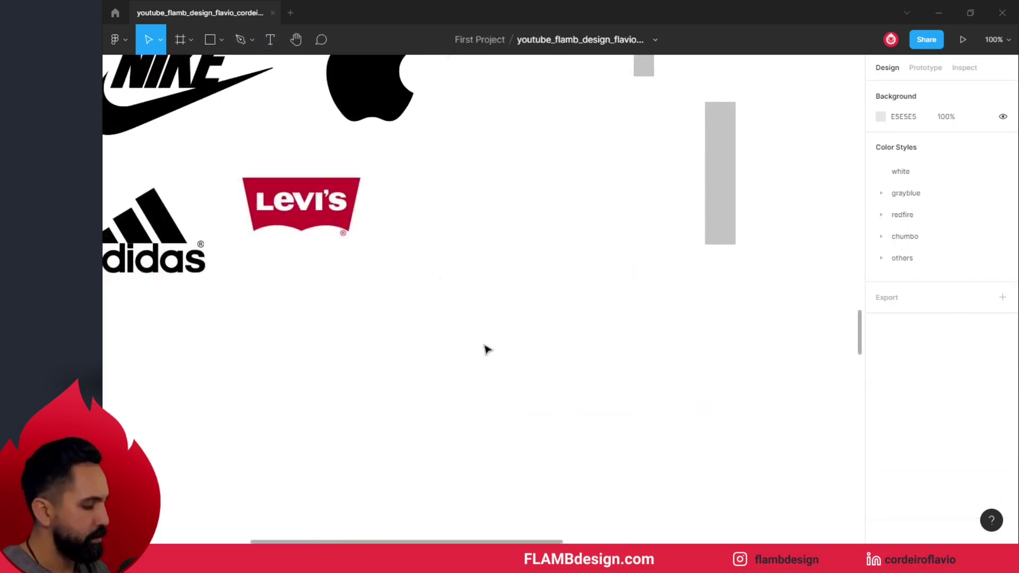
{"action": "mouse_move", "coordinate": [485, 348]}
{"action": "left_mouse_down"}
{"action": "mouse_move", "coordinate": [539, 266]}
{"action": "mouse_move", "coordinate": [728, 176]}
{"action": "left_mouse_up"}
{"action": "mouse_move", "coordinate": [466, 292]}
{"action": "left_mouse_down"}
{"action": "mouse_move", "coordinate": [683, 269]}
{"action": "mouse_move", "coordinate": [478, 309]}
{"action": "left_mouse_up"}
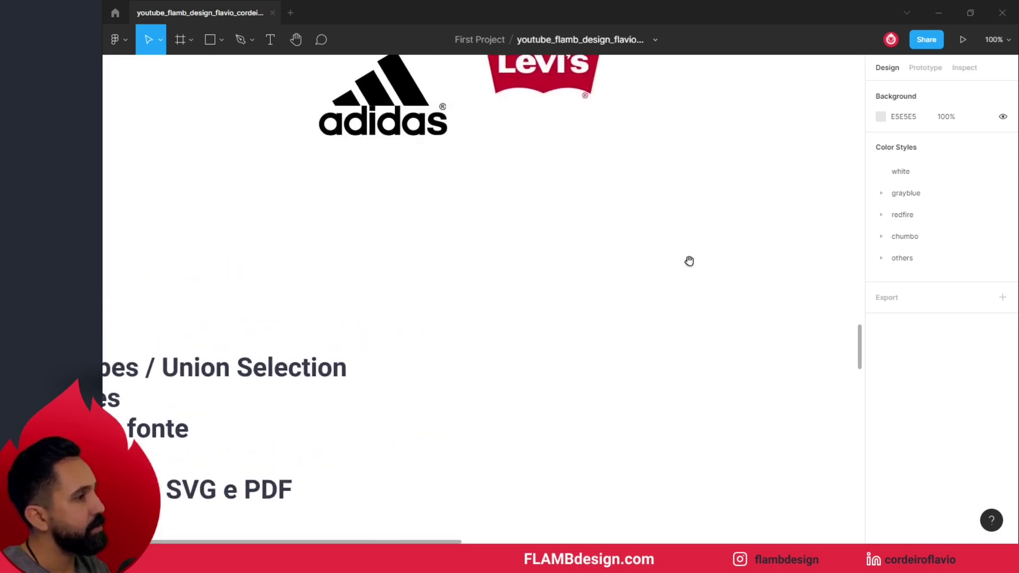
- Draw a grey square in the empty area beside the grey bars
{"action": "left_click_drag", "start_coordinate": [689, 261], "coordinate": [425, 298]}
{"action": "left_click_drag", "start_coordinate": [617, 254], "coordinate": [380, 341]}
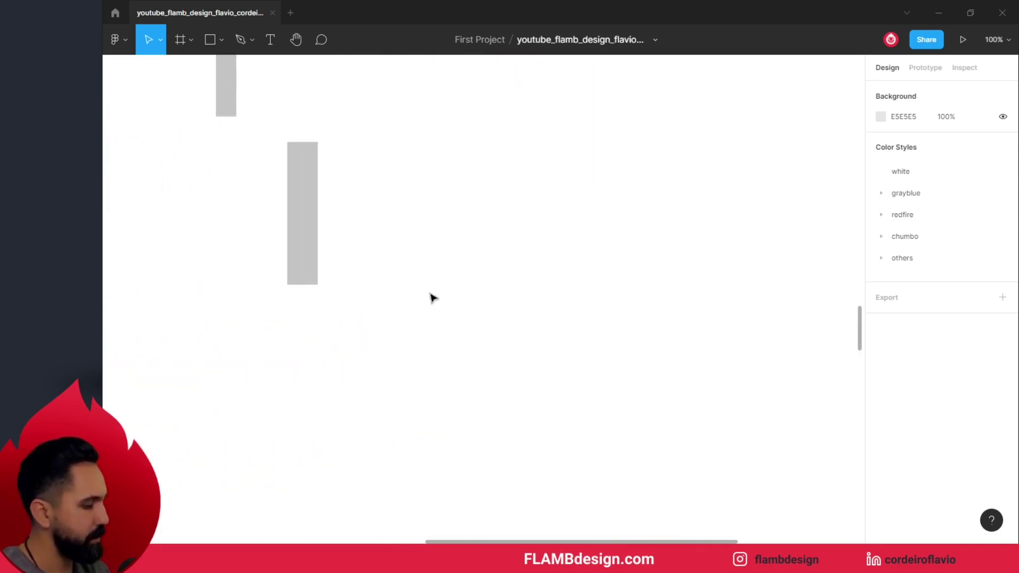
{"action": "key", "text": "r"}
{"action": "mouse_move", "coordinate": [501, 170]}
{"action": "left_mouse_down"}
{"action": "mouse_move", "coordinate": [599, 305]}
{"action": "mouse_move", "coordinate": [647, 313]}
{"action": "left_mouse_up"}
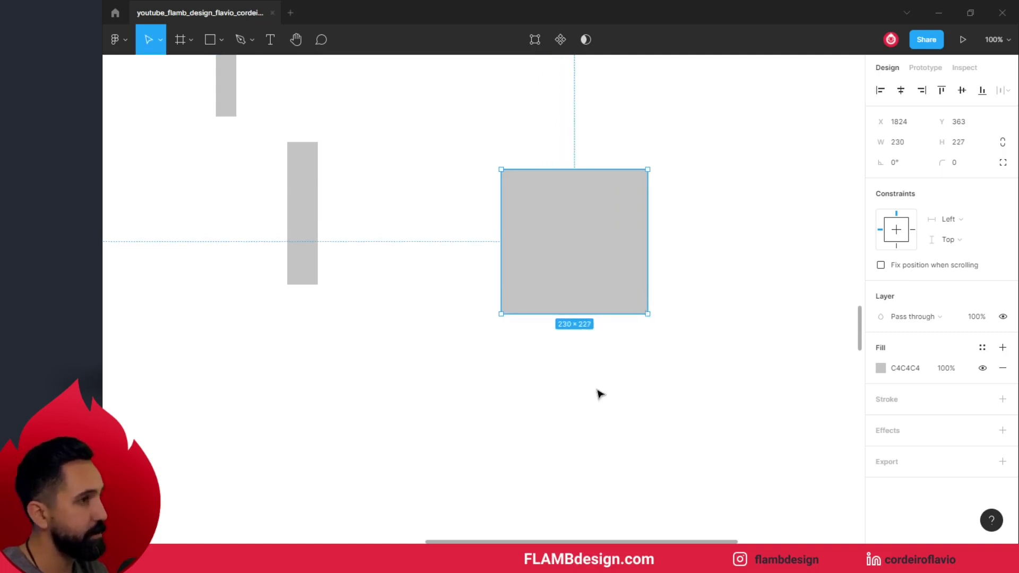
- Draw a circle below the square and bulge its right side slightly
{"action": "key", "text": "o"}
{"action": "mouse_move", "coordinate": [494, 366]}
{"action": "left_mouse_down"}
{"action": "mouse_move", "coordinate": [611, 457]}
{"action": "mouse_move", "coordinate": [616, 482]}
{"action": "left_mouse_up"}
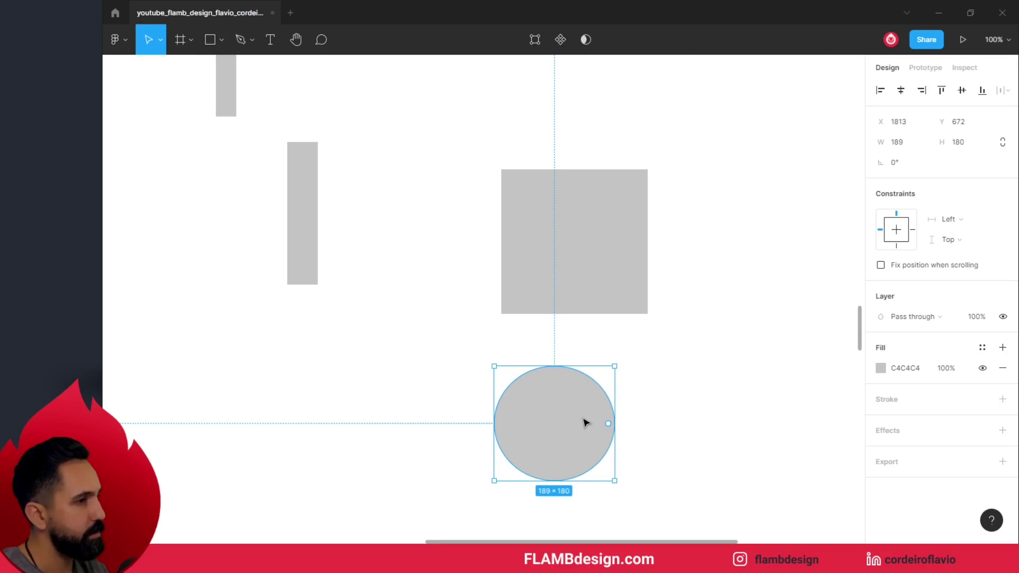
{"action": "double_click", "coordinate": [604, 445]}
{"action": "left_click", "coordinate": [615, 424]}
{"action": "left_click", "coordinate": [615, 393]}
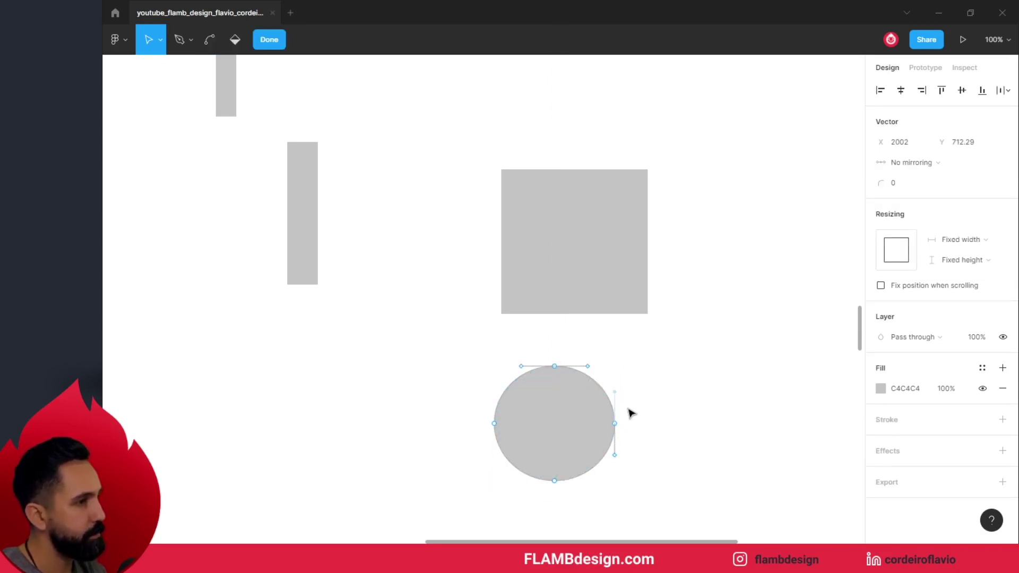
{"action": "left_click_drag", "start_coordinate": [613, 452], "coordinate": [614, 458]}
{"action": "left_click", "coordinate": [658, 449]}
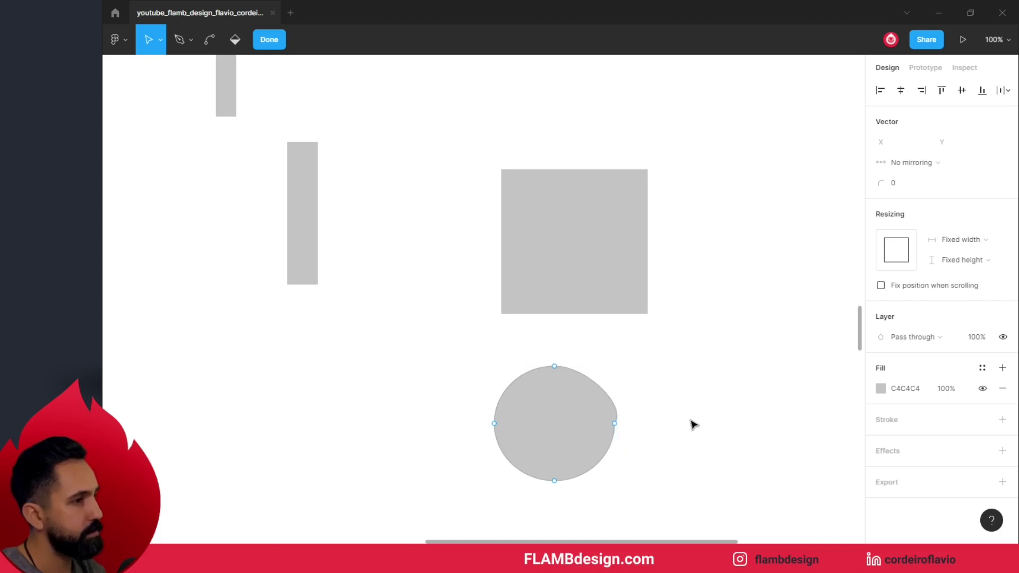
{"action": "left_click", "coordinate": [539, 375]}
{"action": "left_click", "coordinate": [656, 322]}
{"action": "left_click", "coordinate": [272, 45]}
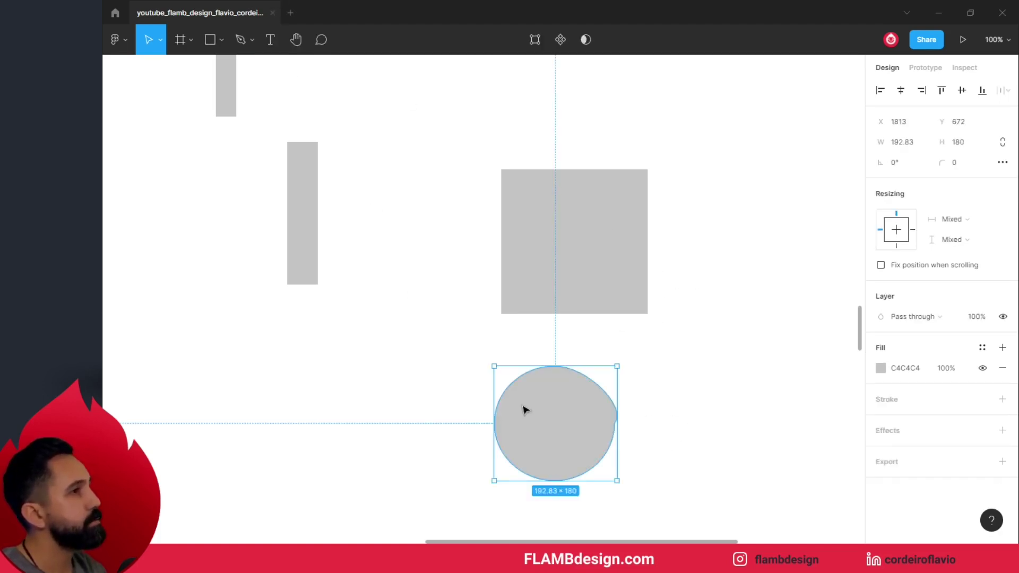
- Overlap the circle on the square's corner and merge both into a Union shape
{"action": "left_click_drag", "start_coordinate": [542, 392], "coordinate": [645, 293]}
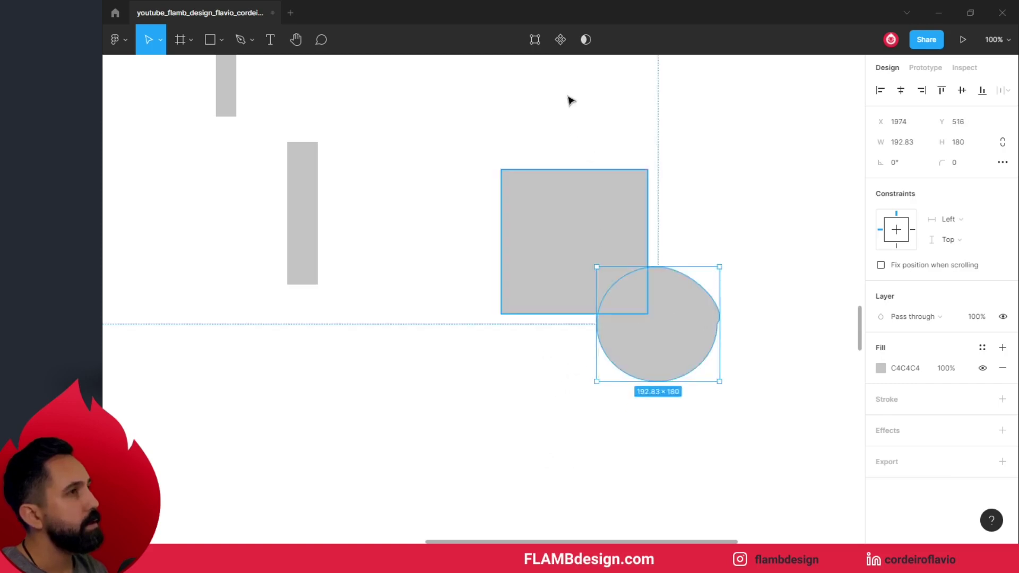
{"action": "left_click", "coordinate": [596, 216], "text": "shift"}
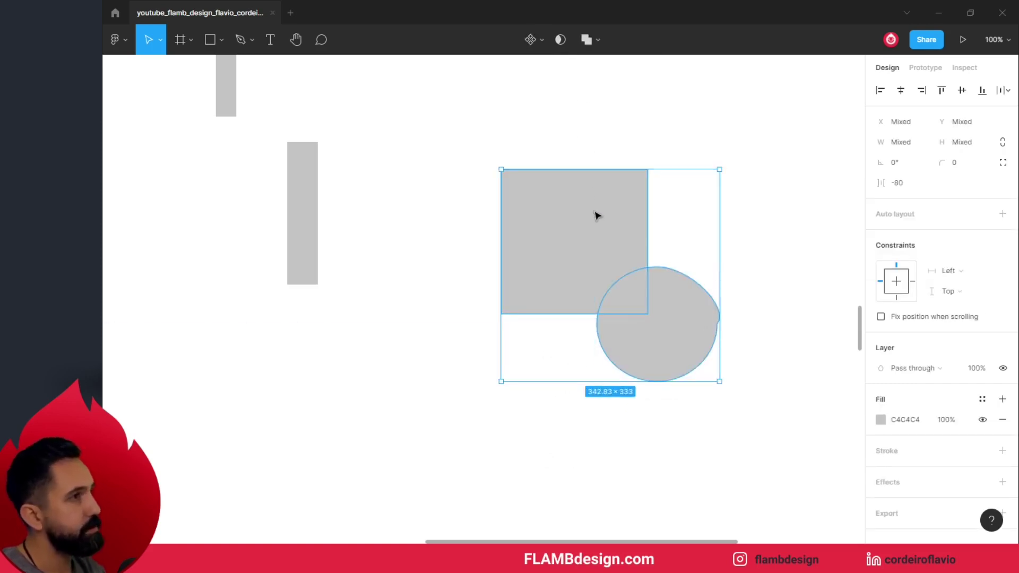
{"action": "left_click", "coordinate": [598, 42]}
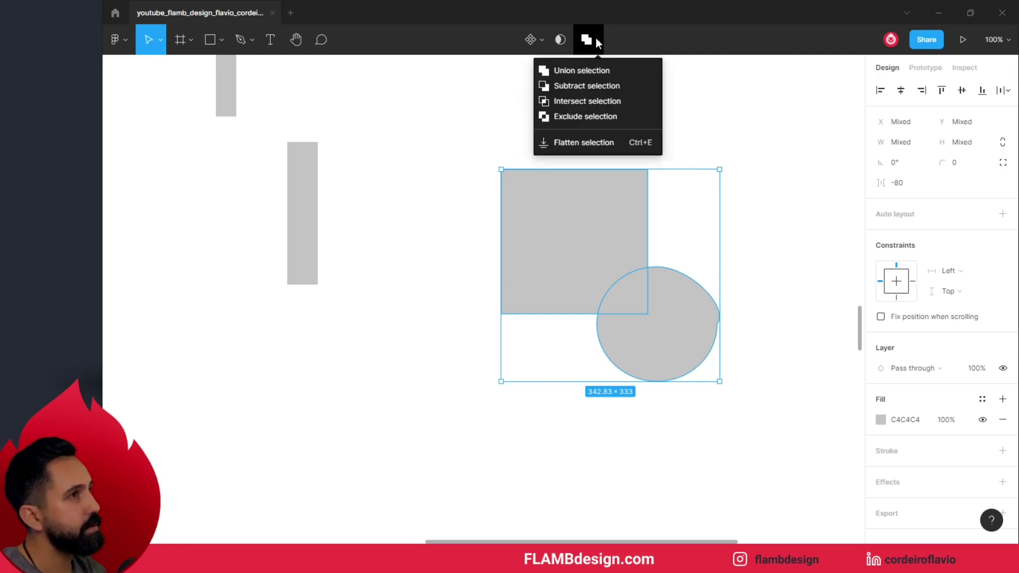
{"action": "left_click", "coordinate": [594, 70]}
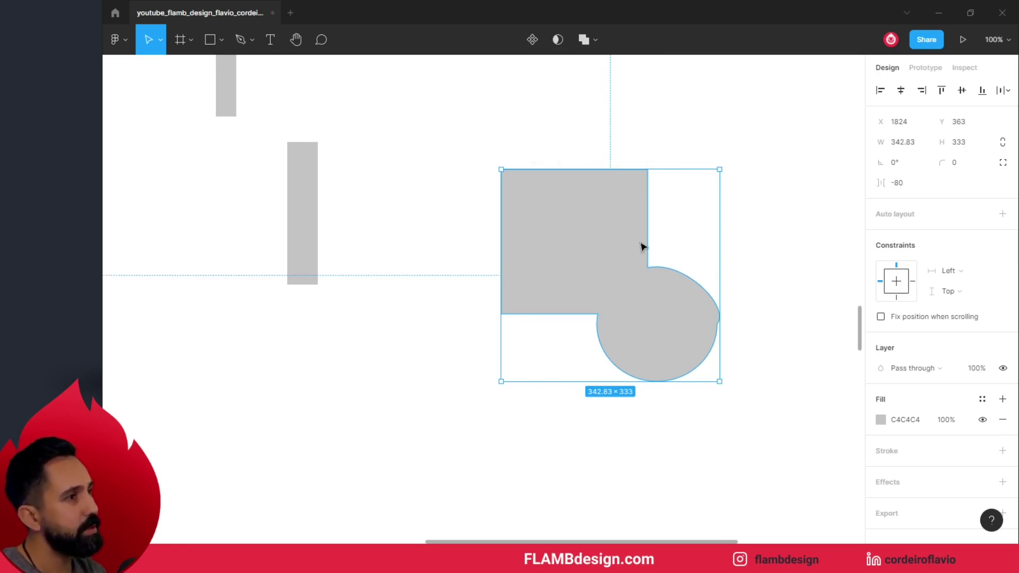
- Move the circle inside the union flush against the square's right side
{"action": "double_click", "coordinate": [654, 325]}
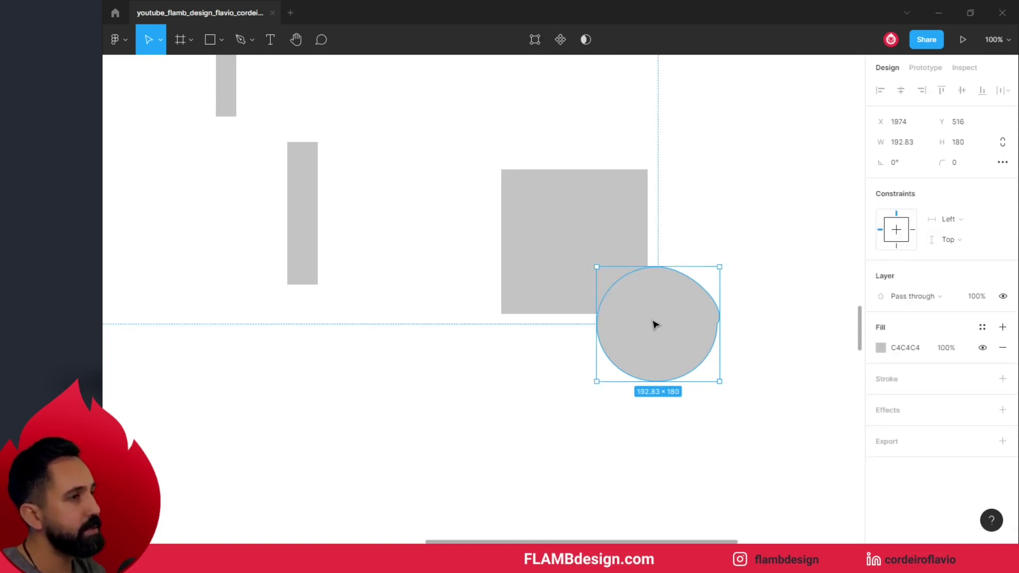
{"action": "left_click", "coordinate": [642, 223]}
{"action": "left_click", "coordinate": [751, 225]}
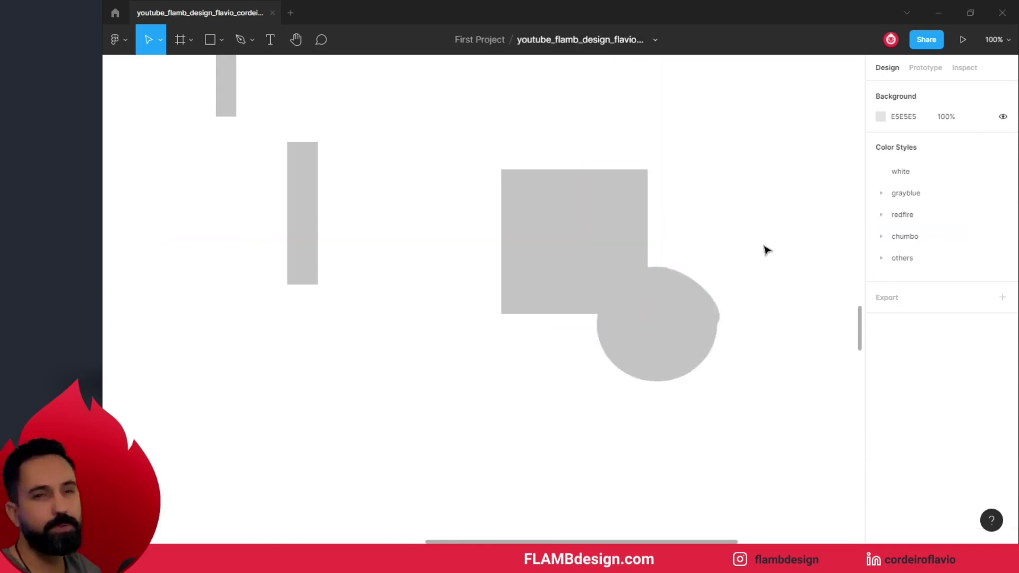
{"action": "left_click", "coordinate": [658, 329]}
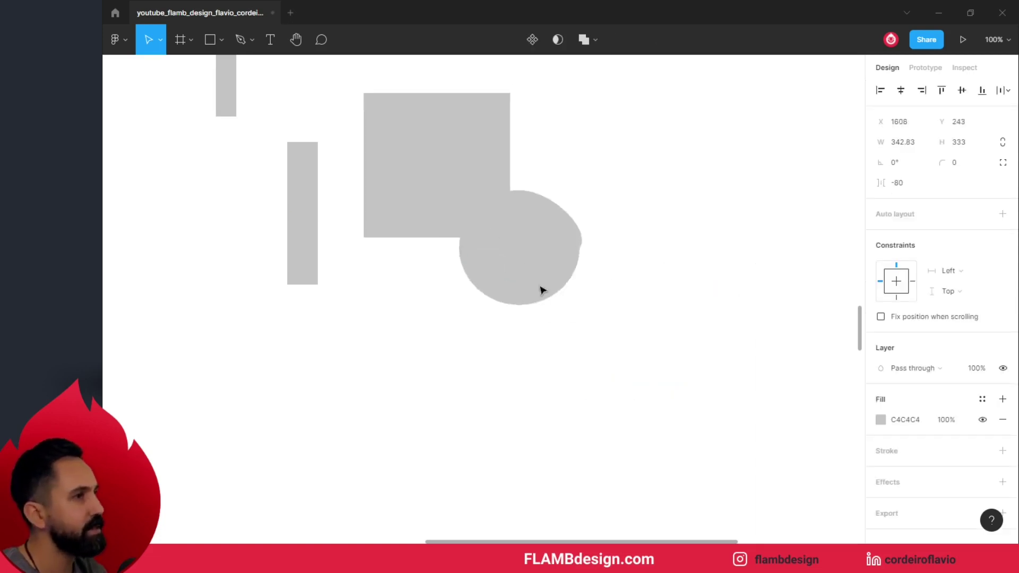
{"action": "double_click", "coordinate": [639, 345]}
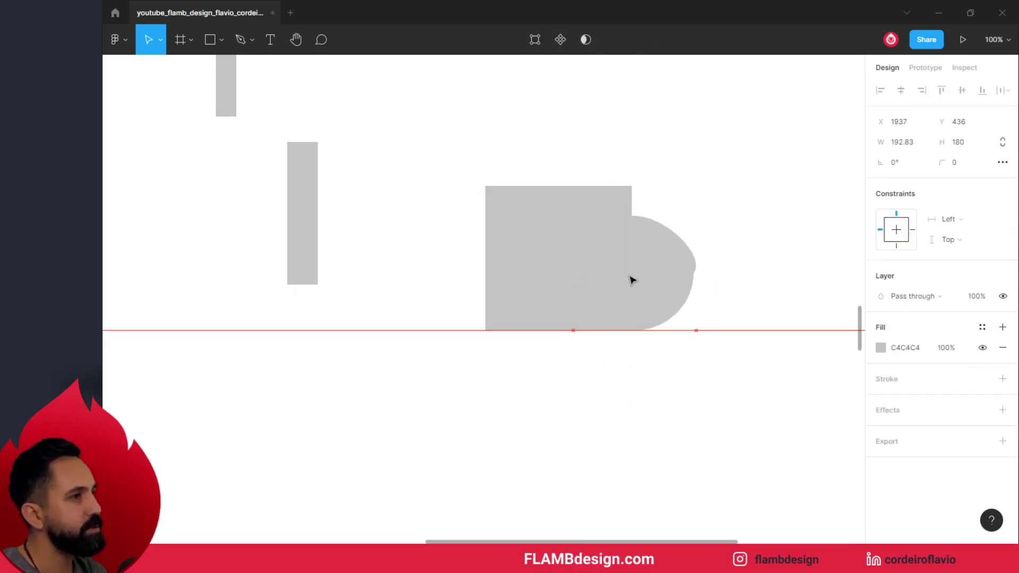
{"action": "left_click_drag", "start_coordinate": [630, 333], "coordinate": [659, 260]}
{"action": "left_click", "coordinate": [720, 440]}
{"action": "left_click", "coordinate": [563, 301]}
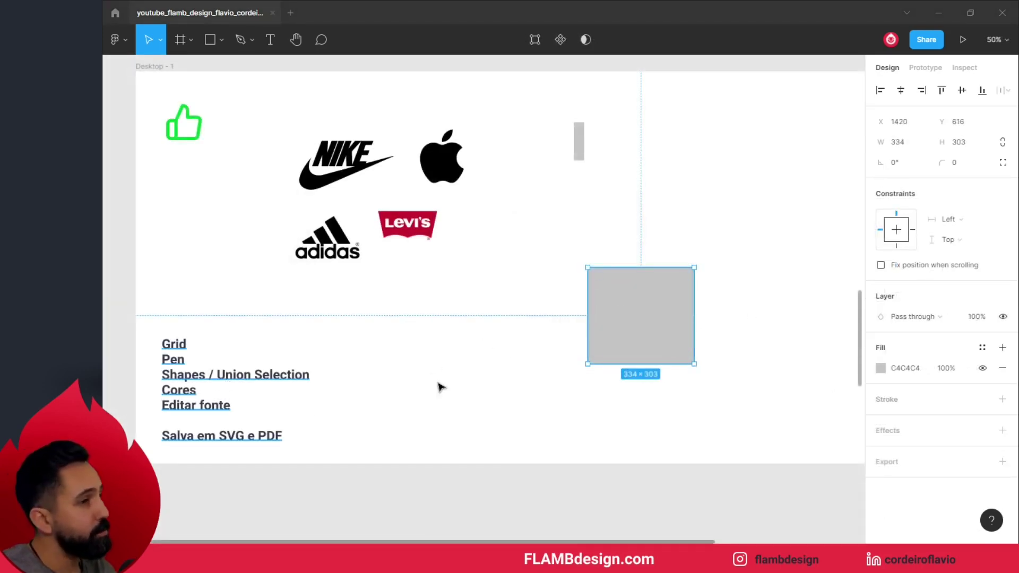
- Give the square a green 00D02E fill, then change the fill type from Solid to Linear
{"action": "left_click", "coordinate": [881, 370]}
{"action": "left_click", "coordinate": [881, 372]}
{"action": "left_click", "coordinate": [807, 343]}
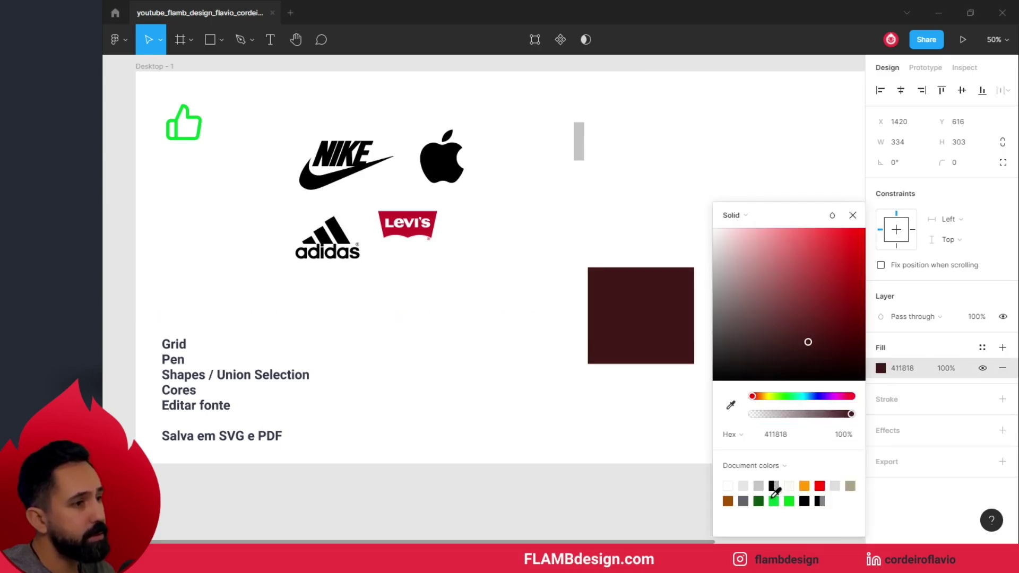
{"action": "left_click", "coordinate": [788, 500]}
{"action": "left_click", "coordinate": [805, 501]}
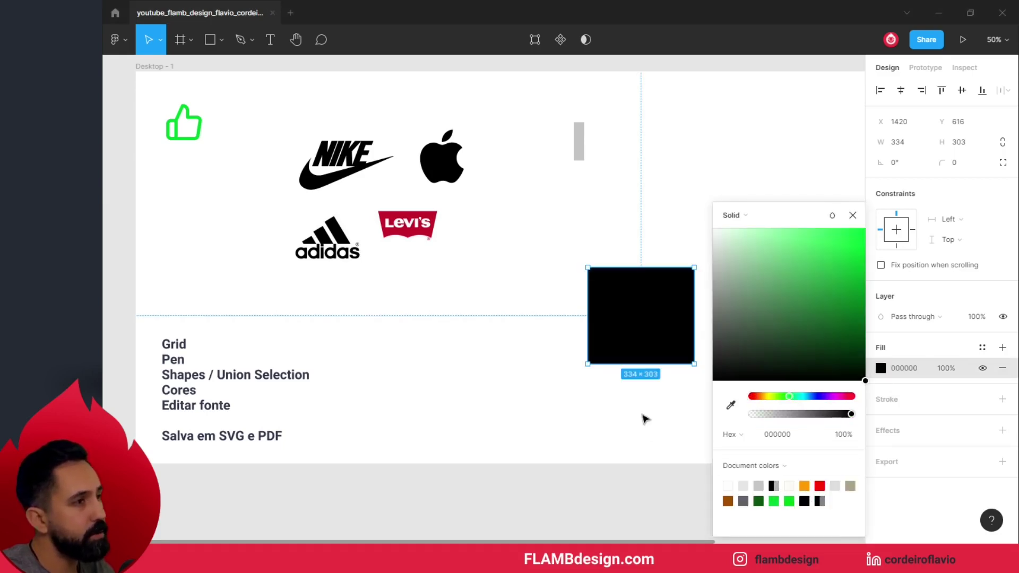
{"action": "left_click", "coordinate": [775, 500]}
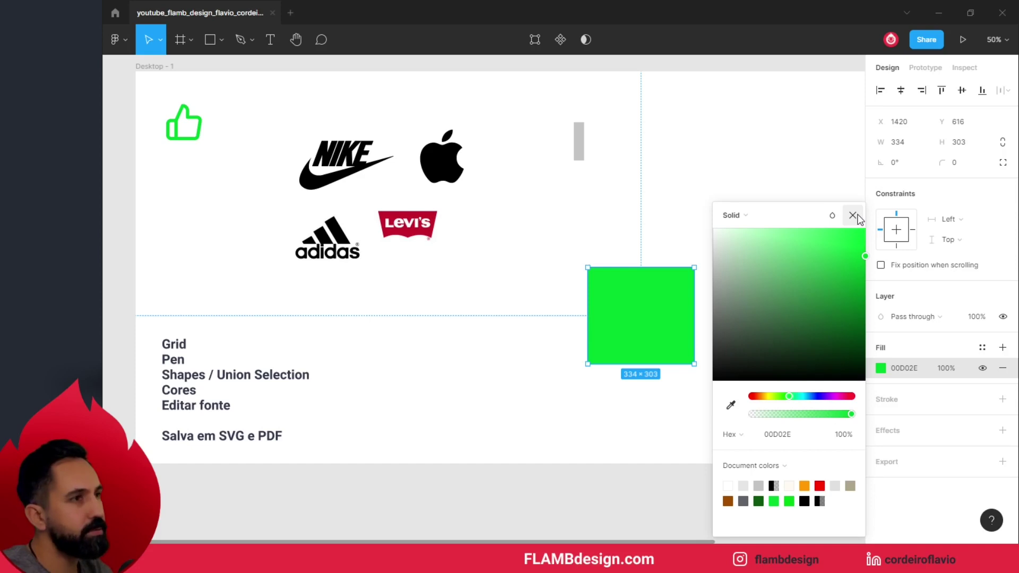
{"action": "left_click", "coordinate": [748, 217]}
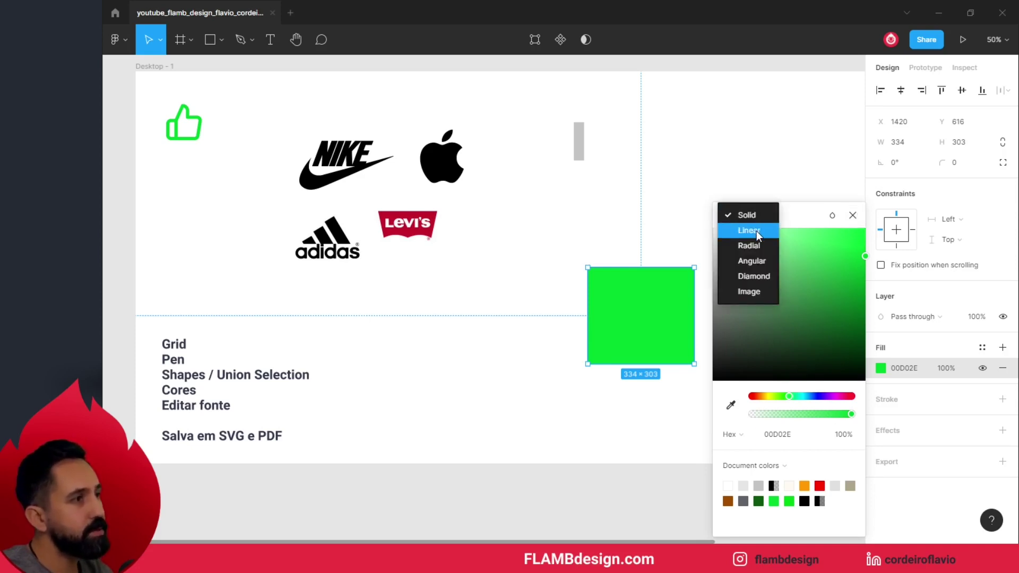
{"action": "left_click", "coordinate": [756, 230]}
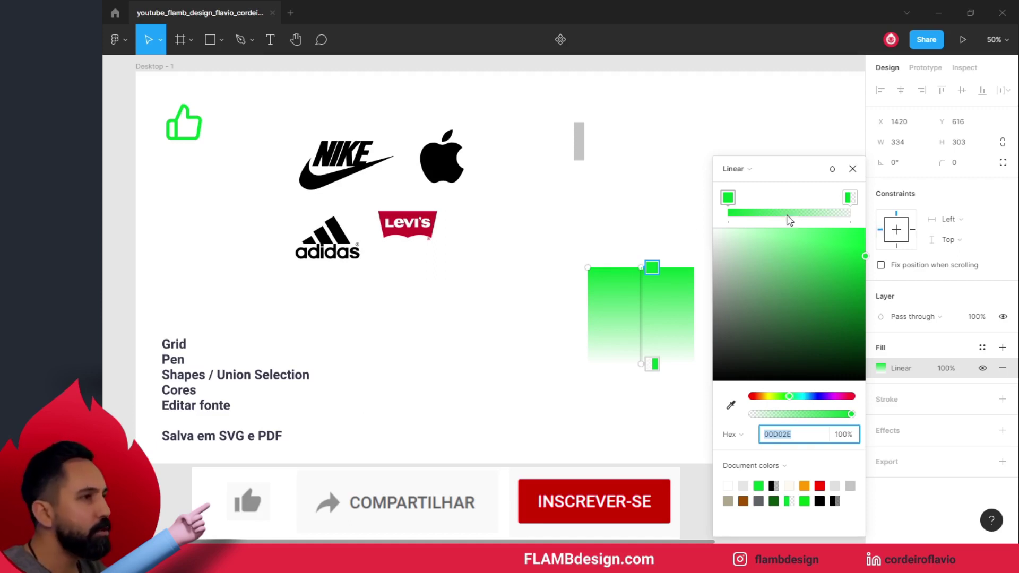
{"action": "key", "text": "Escape"}
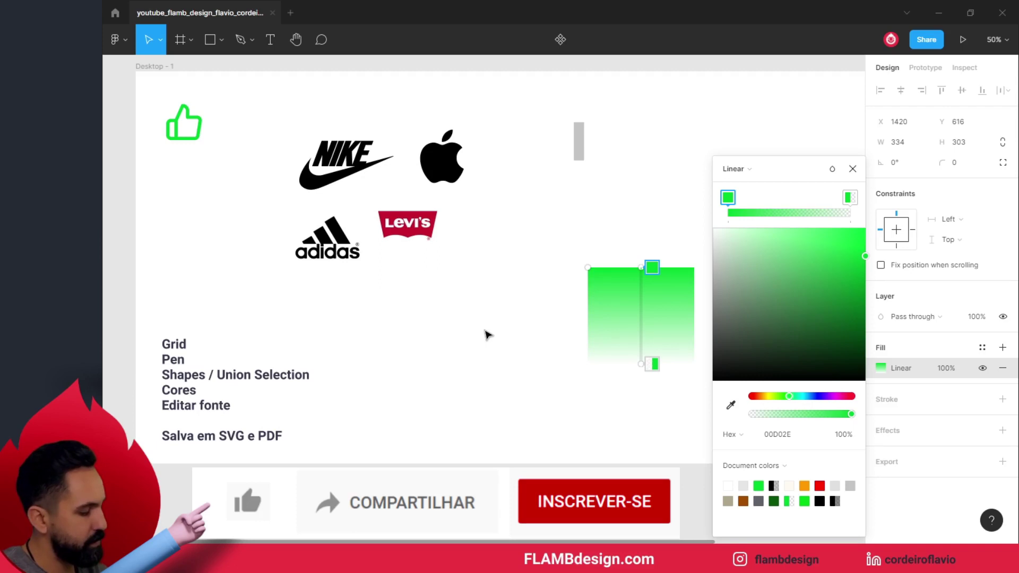
- Draw a temporary grey rectangle beside the gradient square, move it, then delete it
{"action": "key", "text": "r"}
{"action": "left_click_drag", "start_coordinate": [430, 308], "coordinate": [549, 410]}
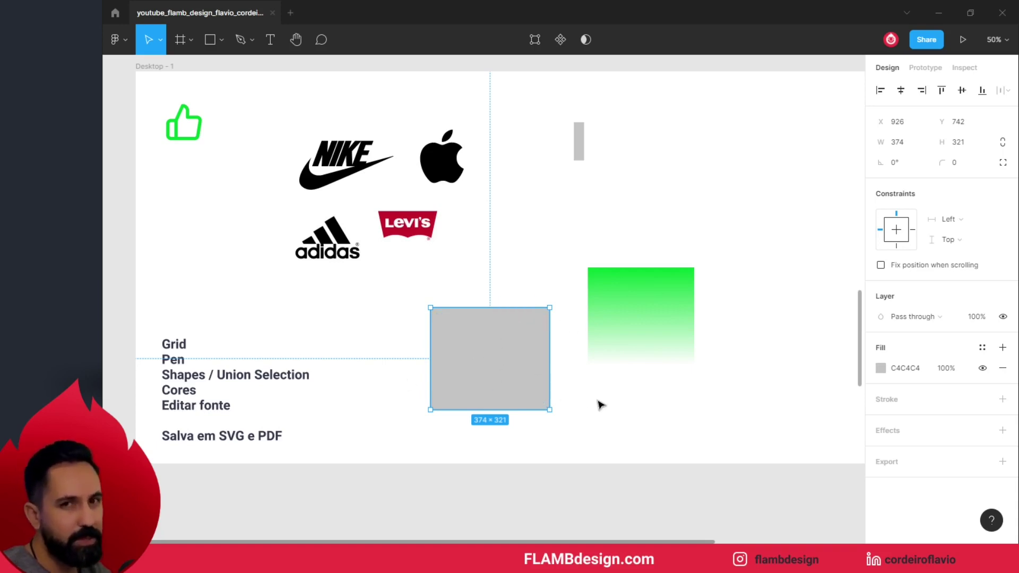
{"action": "mouse_move", "coordinate": [489, 359]}
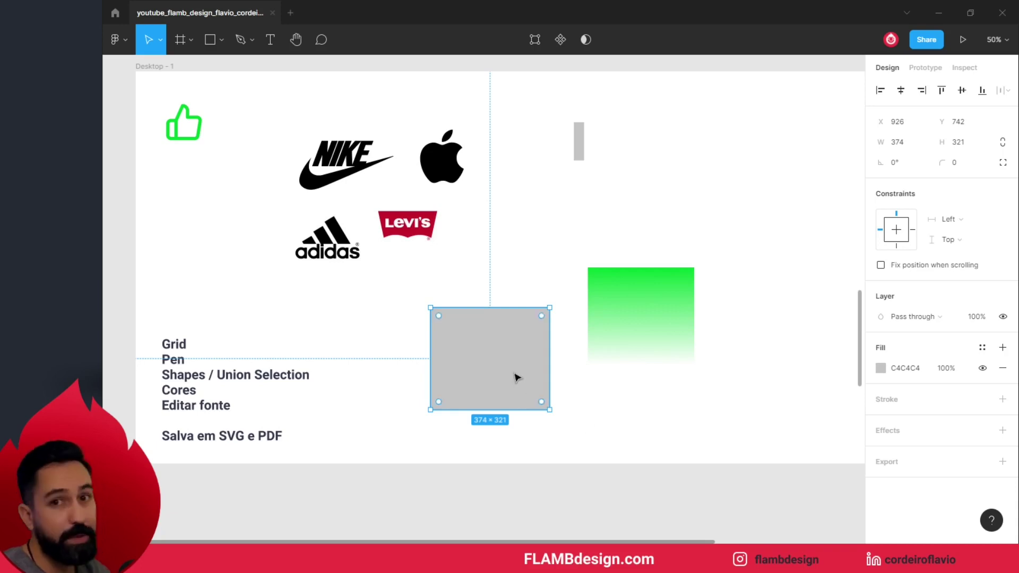
{"action": "left_click_drag", "start_coordinate": [505, 372], "coordinate": [520, 332]}
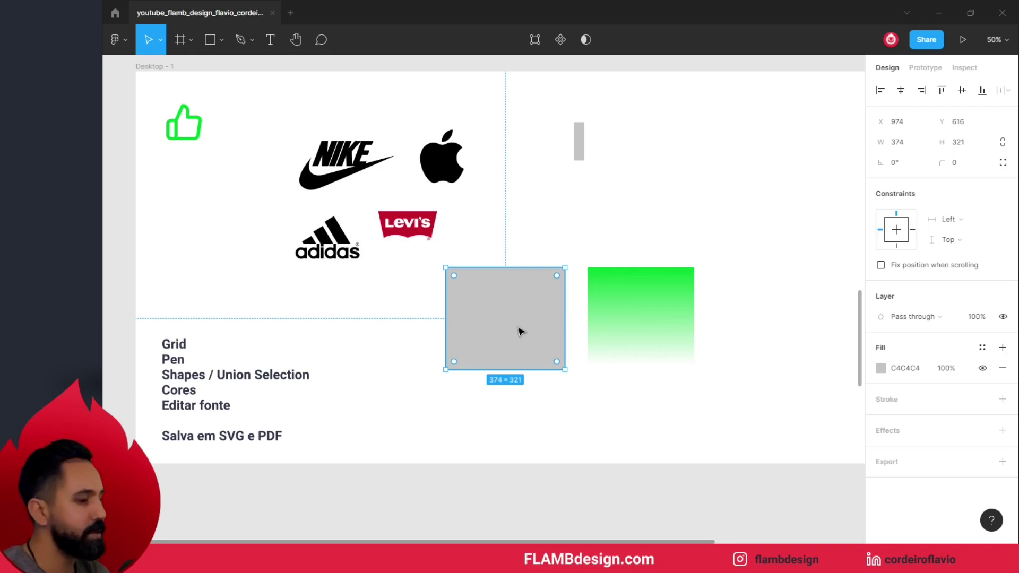
{"action": "key", "text": "Delete"}
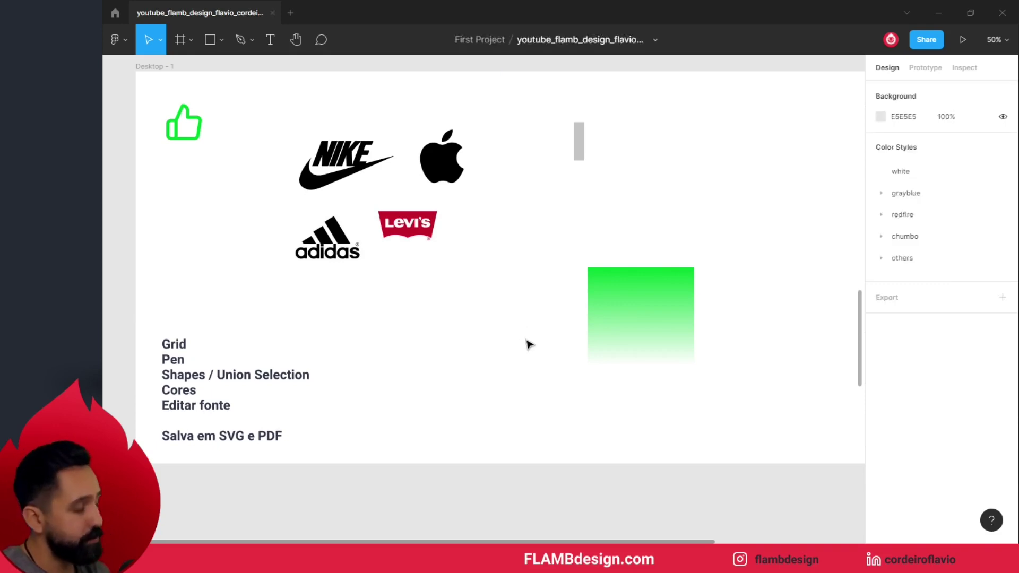
- Add a 'Flamb' text label beside the grey bar and zoom in on it
{"action": "key", "text": "t"}
{"action": "left_click", "coordinate": [618, 198]}
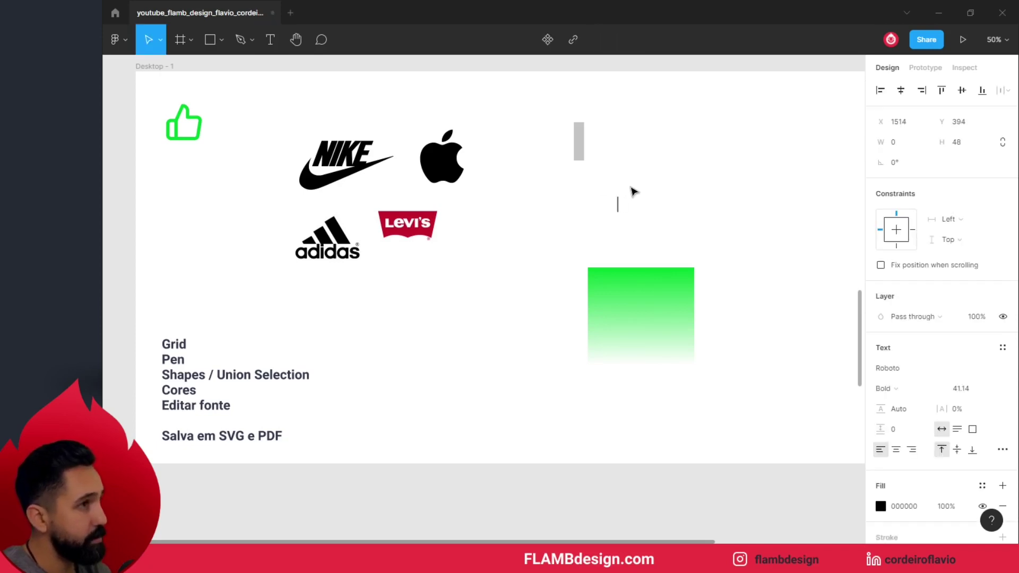
{"action": "type", "text": "Flamb"}
{"action": "key", "text": "Escape"}
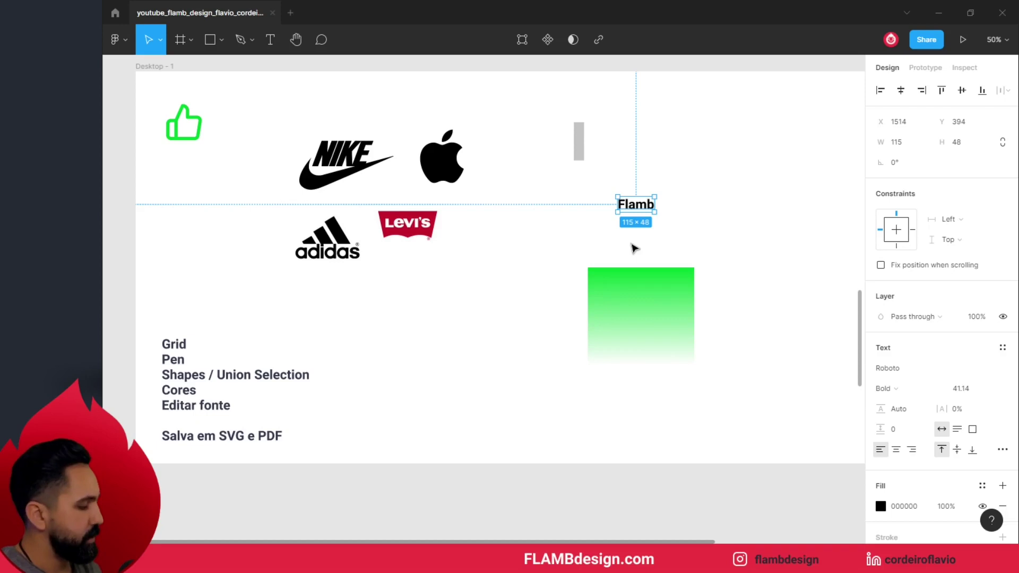
{"action": "left_click", "coordinate": [647, 212]}
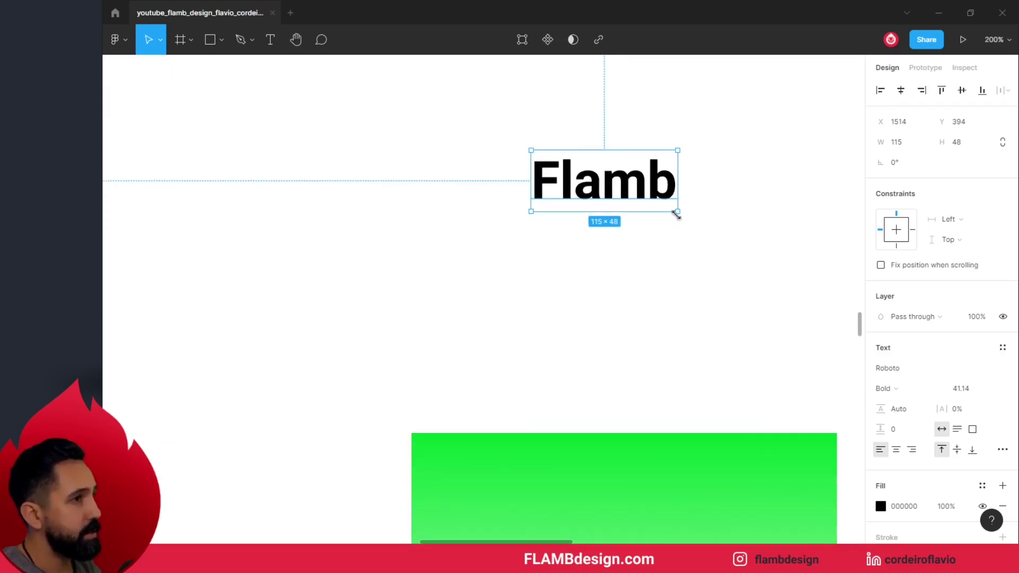
{"action": "left_click", "coordinate": [666, 180]}
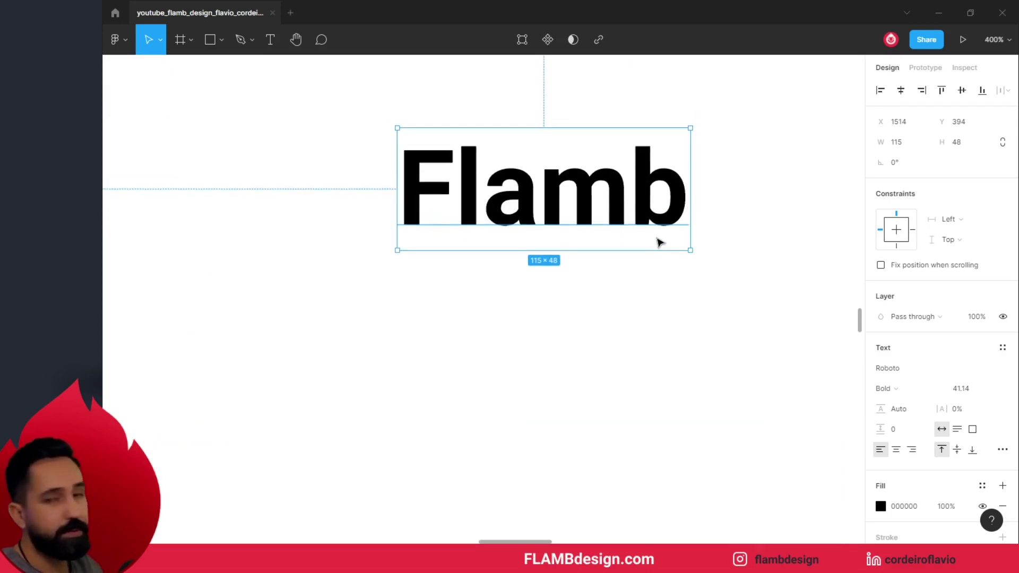
- Outline-stroke the Flamb text and slant the top of its letter l downward
{"action": "right_click", "coordinate": [617, 191]}
{"action": "mouse_move", "coordinate": [642, 189]}
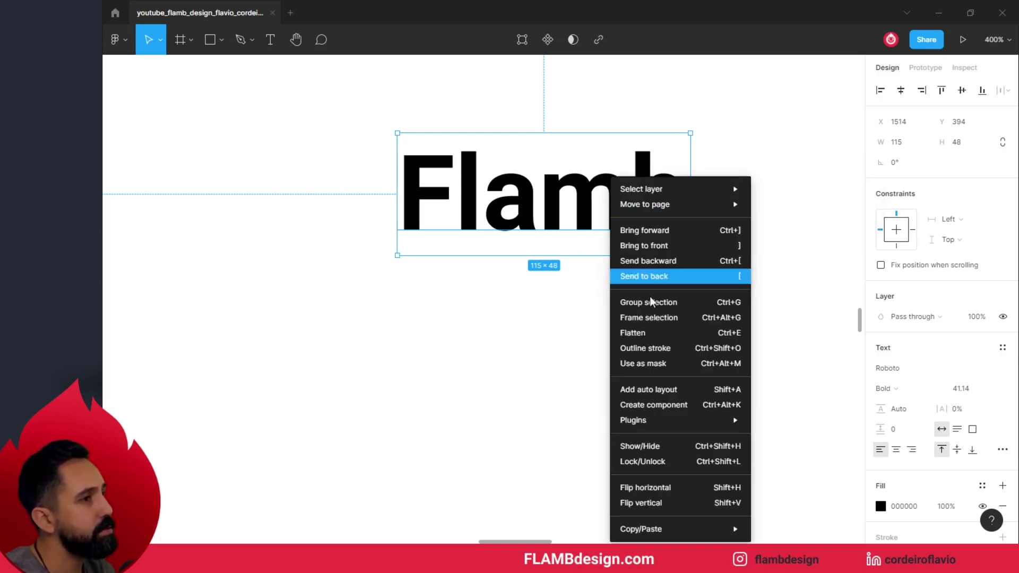
{"action": "left_click", "coordinate": [668, 350]}
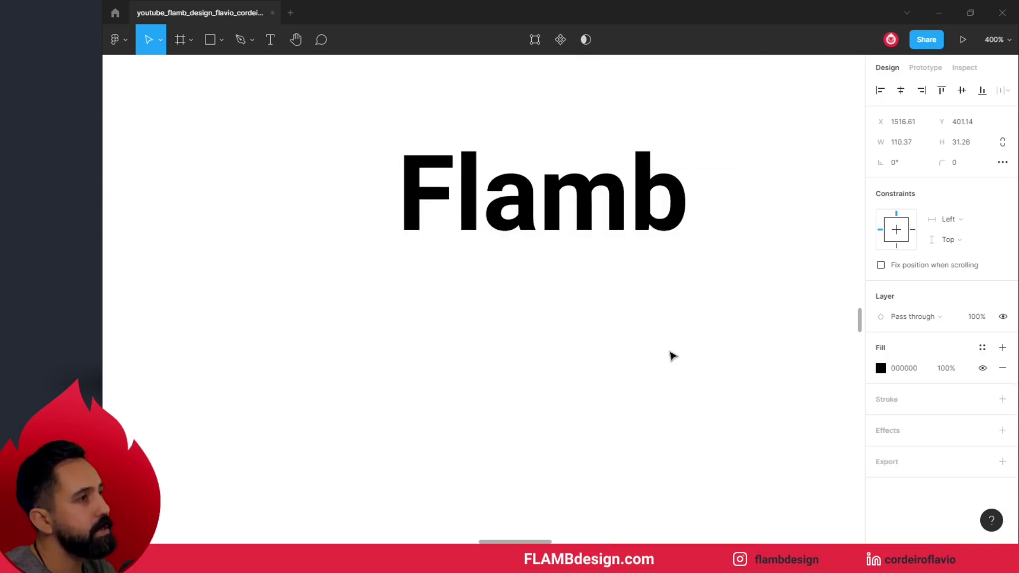
{"action": "double_click", "coordinate": [645, 200]}
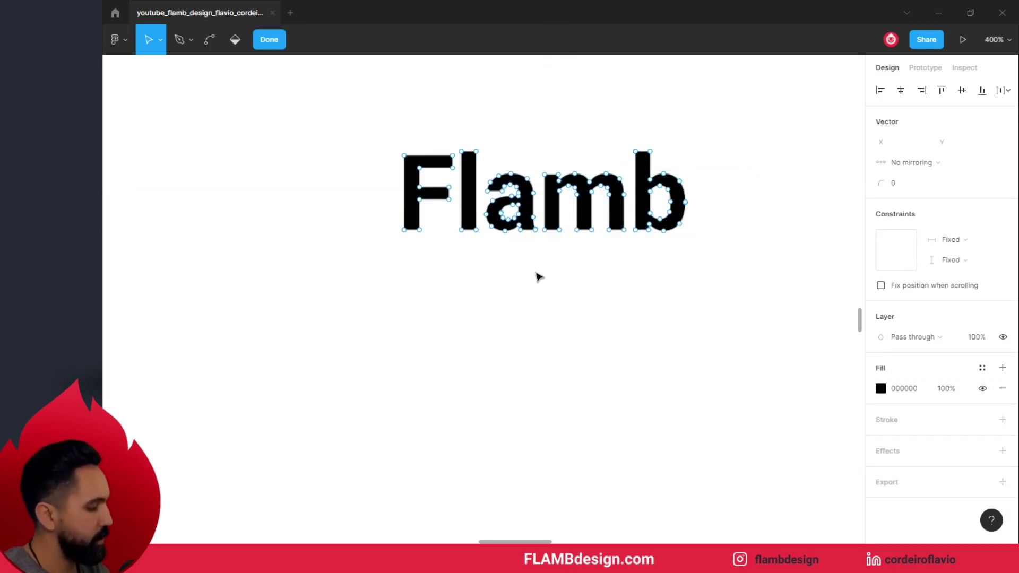
{"action": "scroll", "coordinate": [464, 166], "scroll_direction": "up", "scroll_amount": 3, "text": "ctrl"}
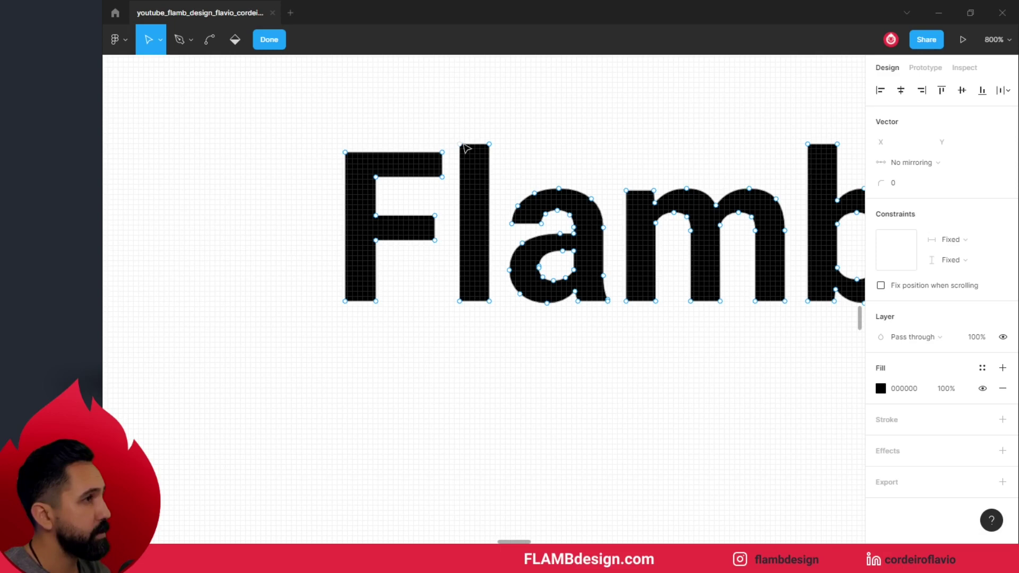
{"action": "mouse_move", "coordinate": [462, 143]}
{"action": "left_mouse_down"}
{"action": "mouse_move", "coordinate": [468, 172]}
{"action": "mouse_move", "coordinate": [414, 177]}
{"action": "left_mouse_up"}
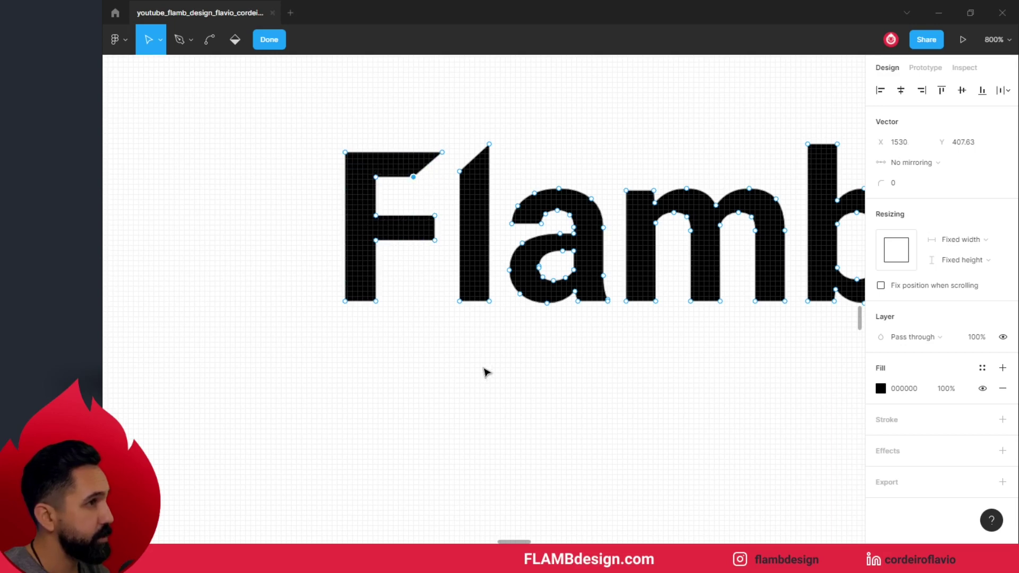
{"action": "key", "text": "Escape"}
{"action": "key", "text": "Escape"}
{"action": "scroll", "coordinate": [485, 425], "scroll_direction": "up", "scroll_amount": 1}
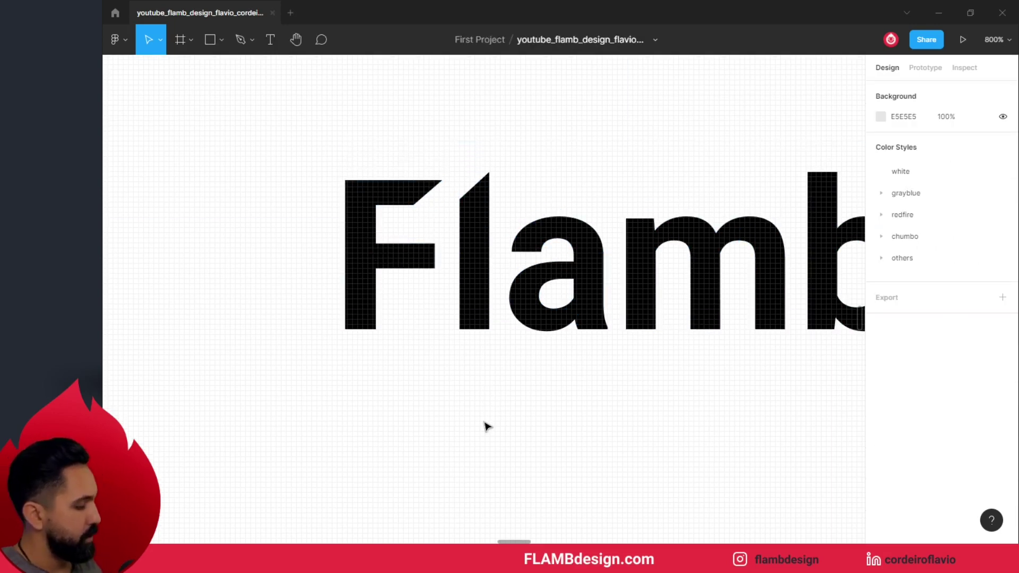
- Pan the canvas to the topic checklist and briefly select its text
{"action": "scroll", "coordinate": [485, 425], "scroll_direction": "down", "scroll_amount": 3}
{"action": "scroll", "coordinate": [485, 424], "scroll_direction": "down", "scroll_amount": 3}
{"action": "scroll", "coordinate": [484, 424], "scroll_direction": "down", "scroll_amount": 3}
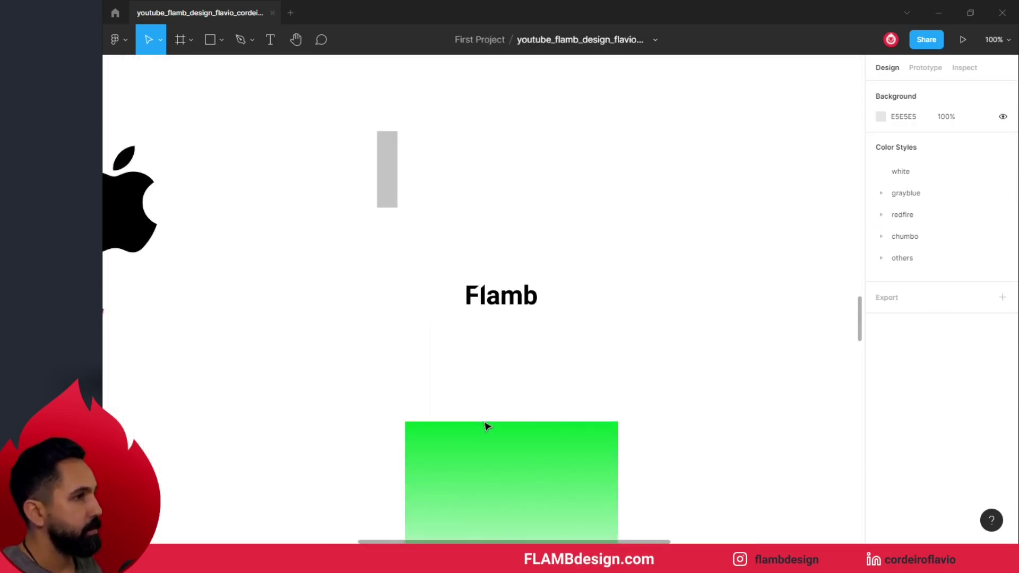
{"action": "left_click_drag", "start_coordinate": [505, 400], "coordinate": [699, 219]}
{"action": "left_click_drag", "start_coordinate": [480, 297], "coordinate": [732, 229]}
{"action": "mouse_move", "coordinate": [423, 293]}
{"action": "left_mouse_down"}
{"action": "mouse_move", "coordinate": [644, 147]}
{"action": "mouse_move", "coordinate": [621, 146]}
{"action": "left_mouse_up"}
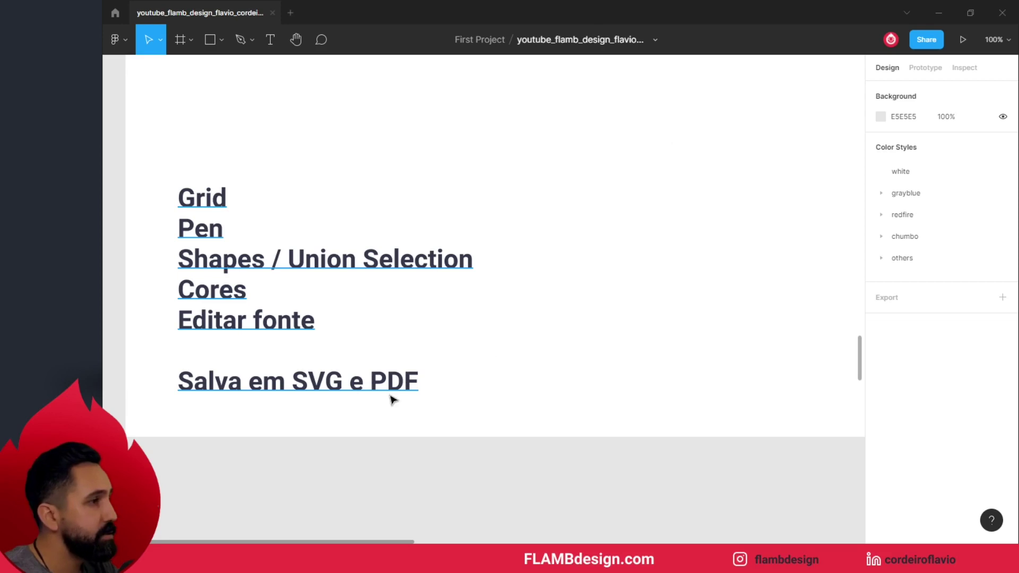
{"action": "left_click", "coordinate": [326, 389]}
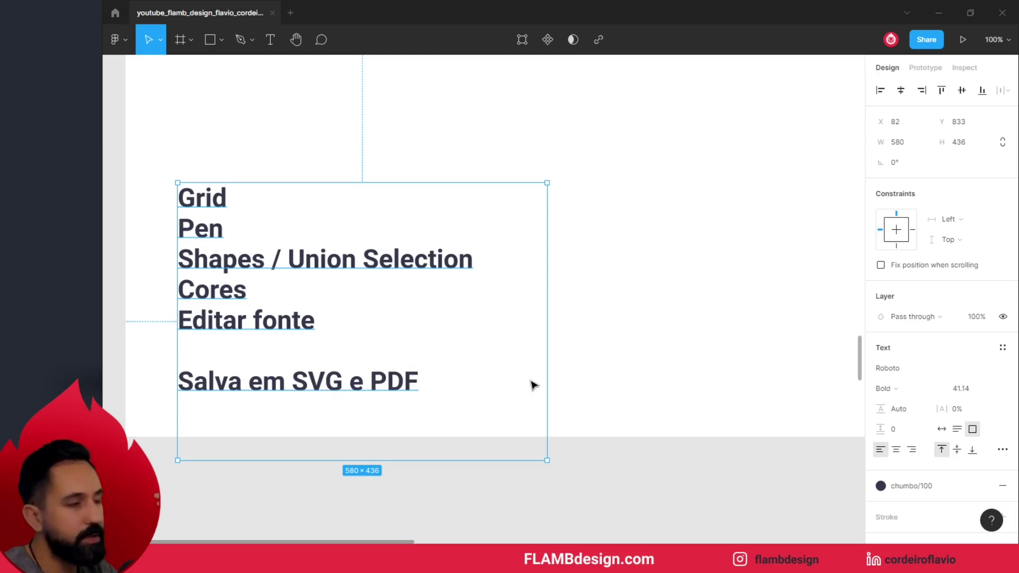
{"action": "left_click", "coordinate": [673, 328]}
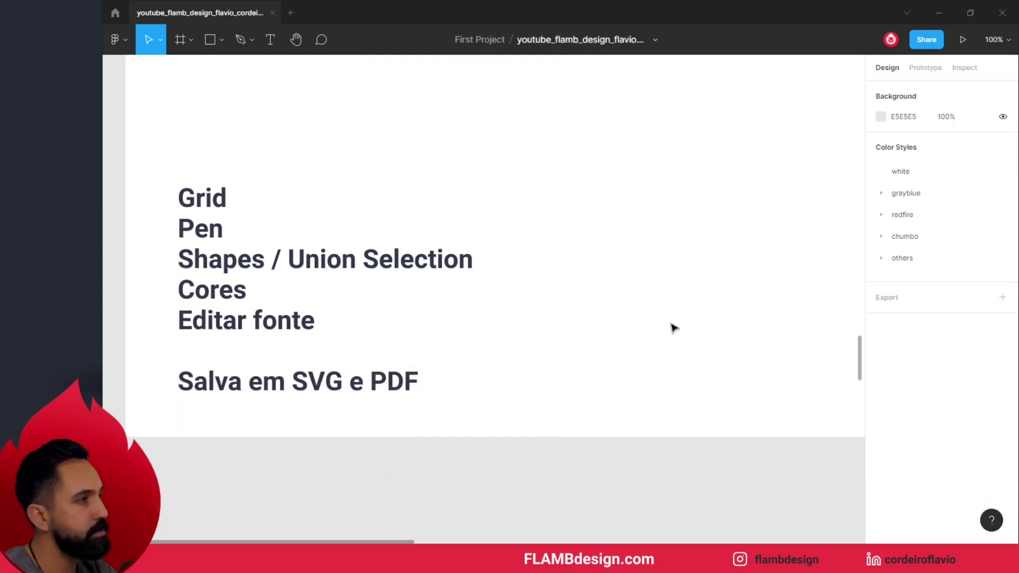
- Zoom out to 50% and nudge the Levi's logo slightly down and right
{"action": "key", "text": "minus"}
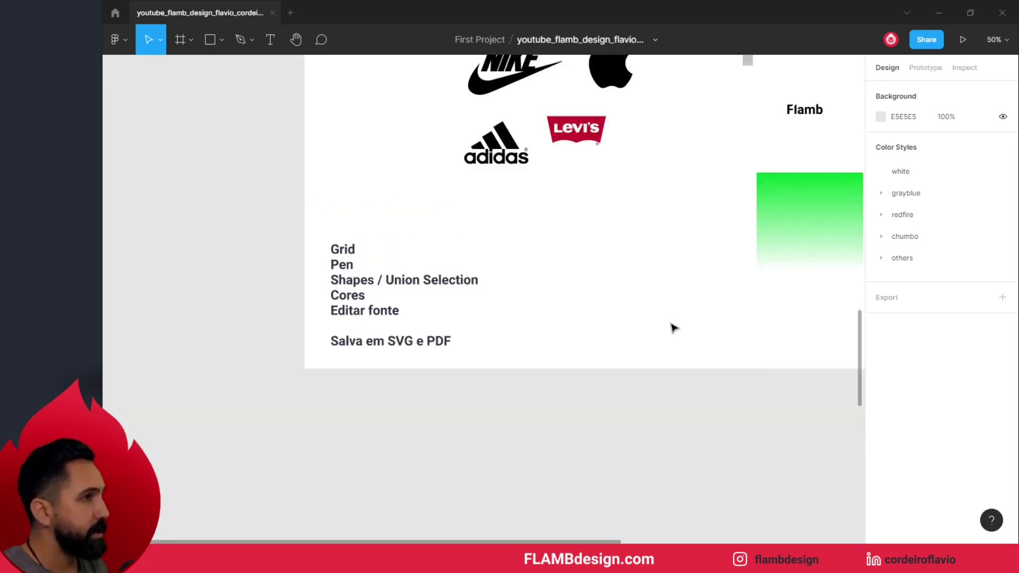
{"action": "scroll", "coordinate": [673, 327], "scroll_direction": "up", "scroll_amount": 3}
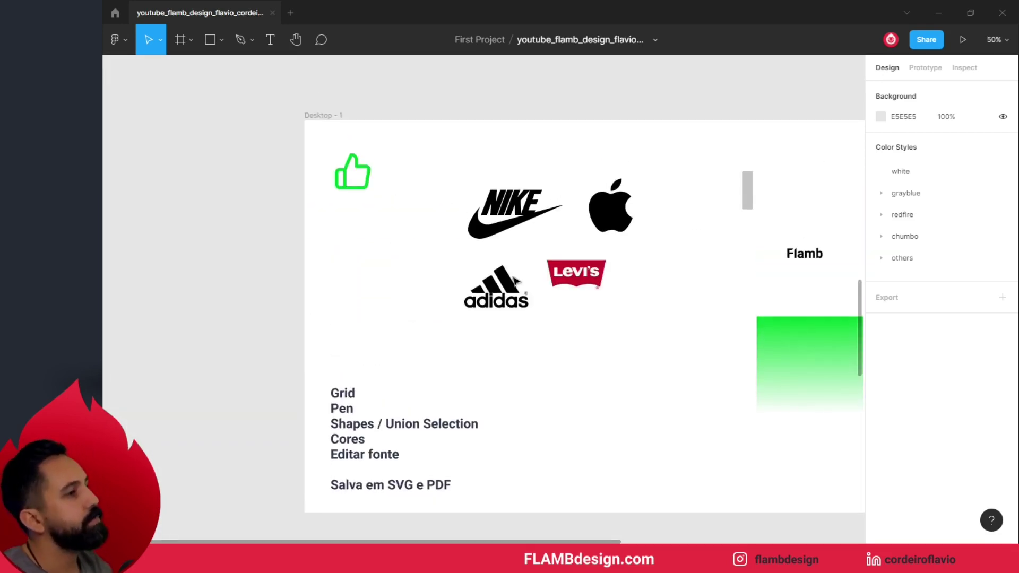
{"action": "left_click_drag", "start_coordinate": [611, 298], "coordinate": [636, 314]}
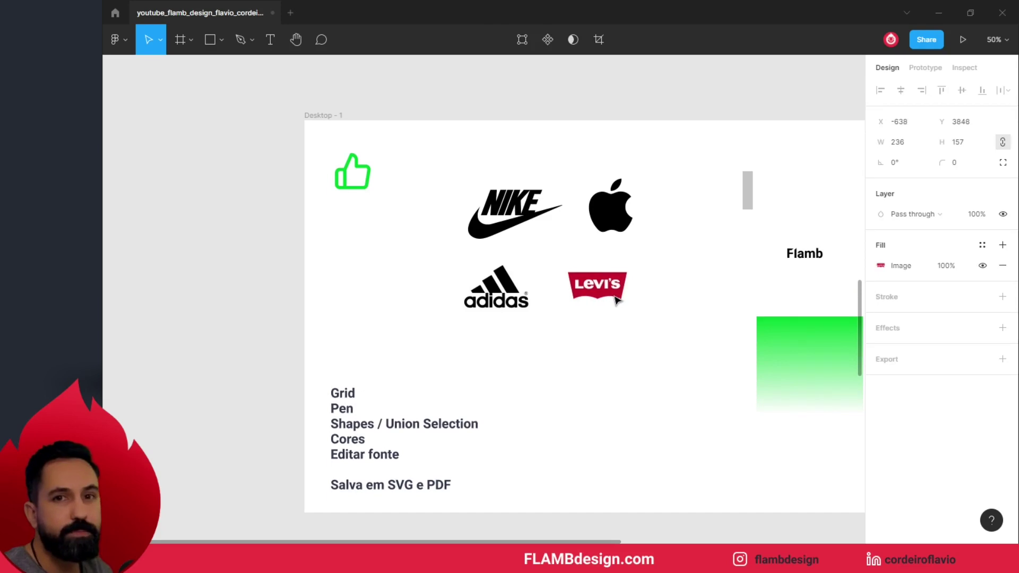
{"action": "left_click", "coordinate": [640, 372]}
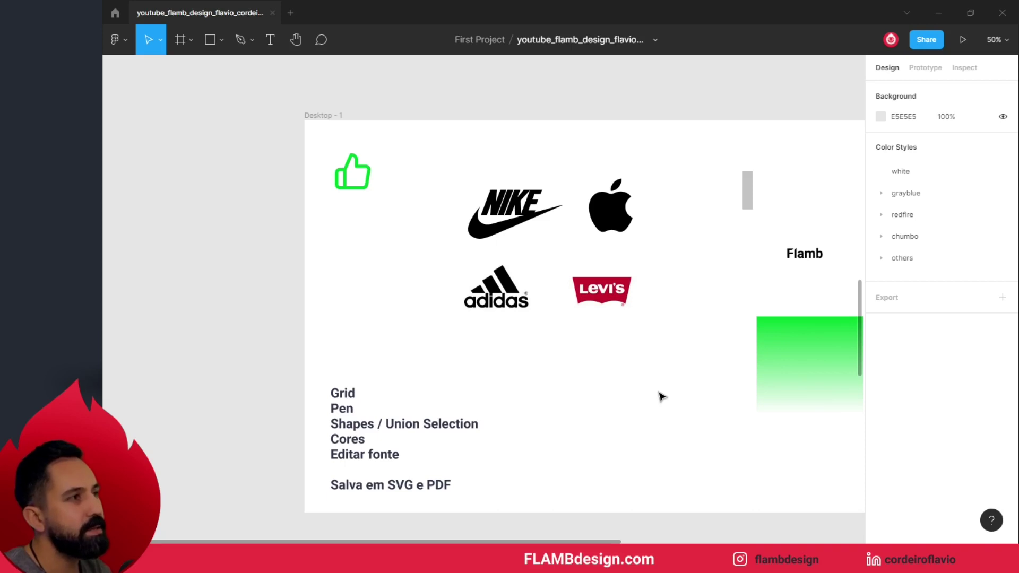
{"action": "scroll", "coordinate": [661, 396], "scroll_direction": "up", "scroll_amount": 1}
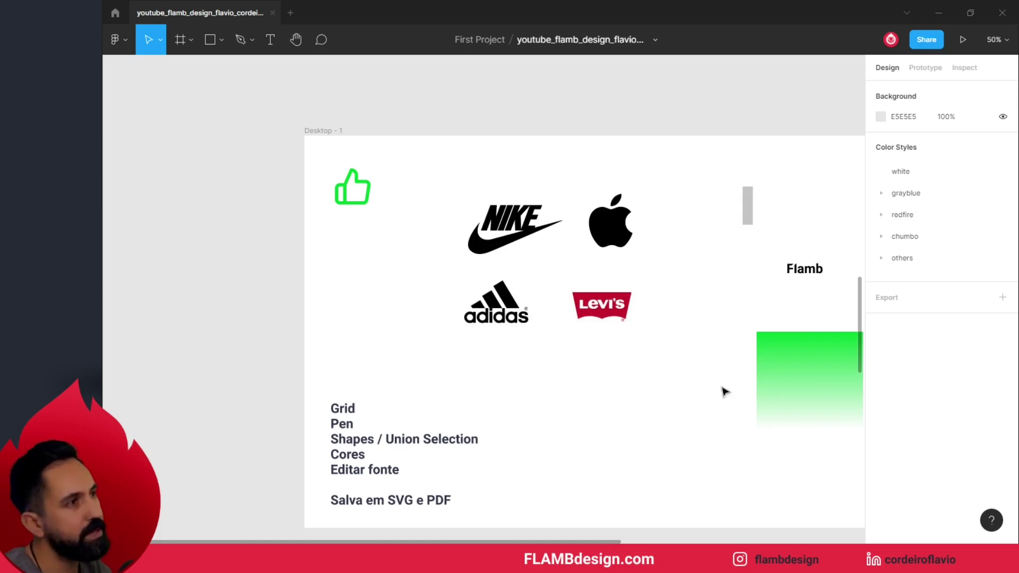
- Scroll down to the Desktop - 2 frame and zoom out to see all of it
{"action": "scroll", "coordinate": [610, 387], "scroll_direction": "down", "scroll_amount": 5}
{"action": "scroll", "coordinate": [629, 400], "scroll_direction": "down", "scroll_amount": 5}
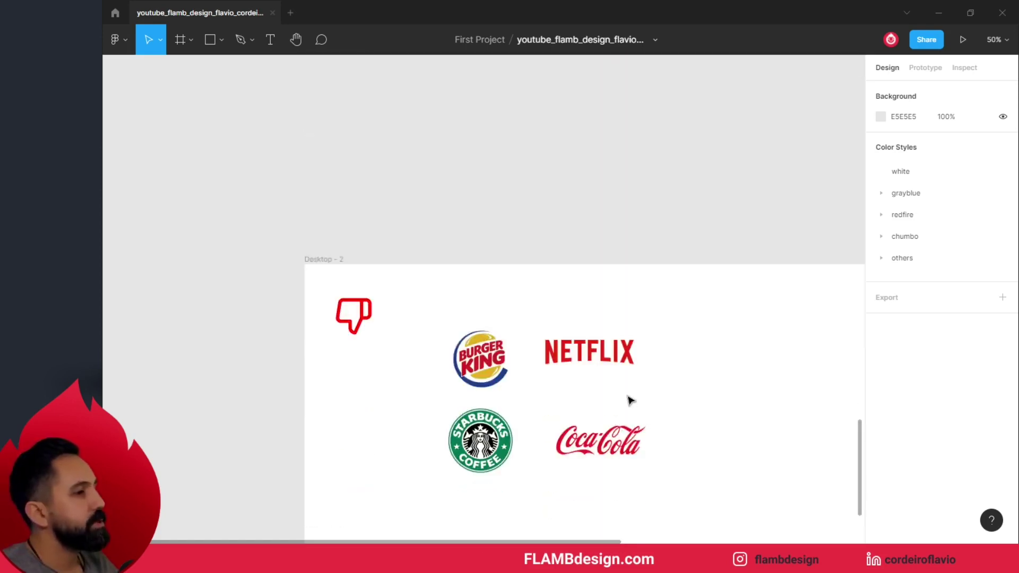
{"action": "scroll", "coordinate": [630, 401], "scroll_direction": "down", "scroll_amount": 2}
{"action": "scroll", "coordinate": [630, 400], "scroll_direction": "down", "scroll_amount": 2}
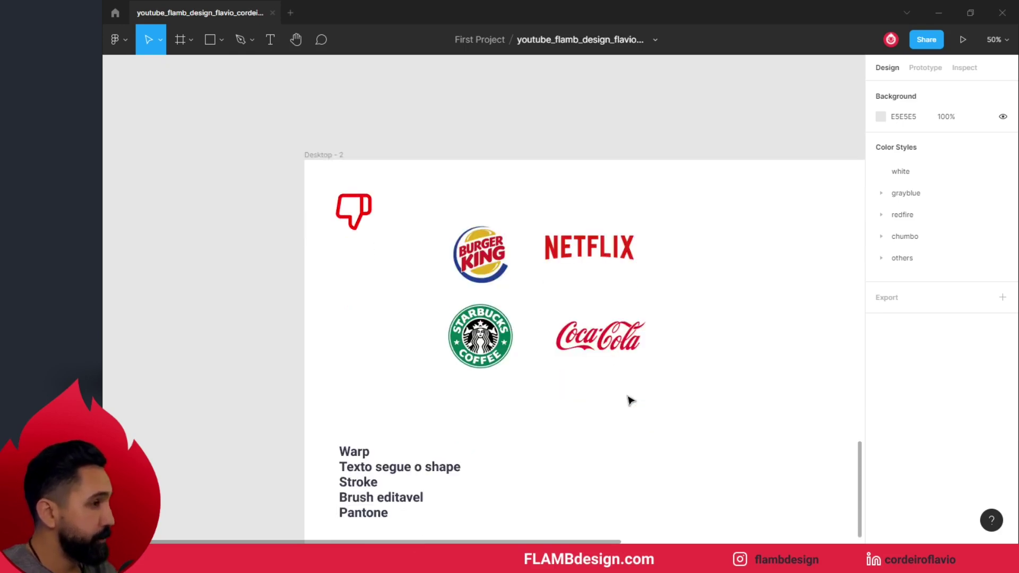
{"action": "scroll", "coordinate": [630, 400], "scroll_direction": "down", "scroll_amount": 1}
{"action": "scroll", "coordinate": [630, 400], "scroll_direction": "down", "scroll_amount": 5}
{"action": "scroll", "coordinate": [630, 400], "scroll_direction": "up", "scroll_amount": 2}
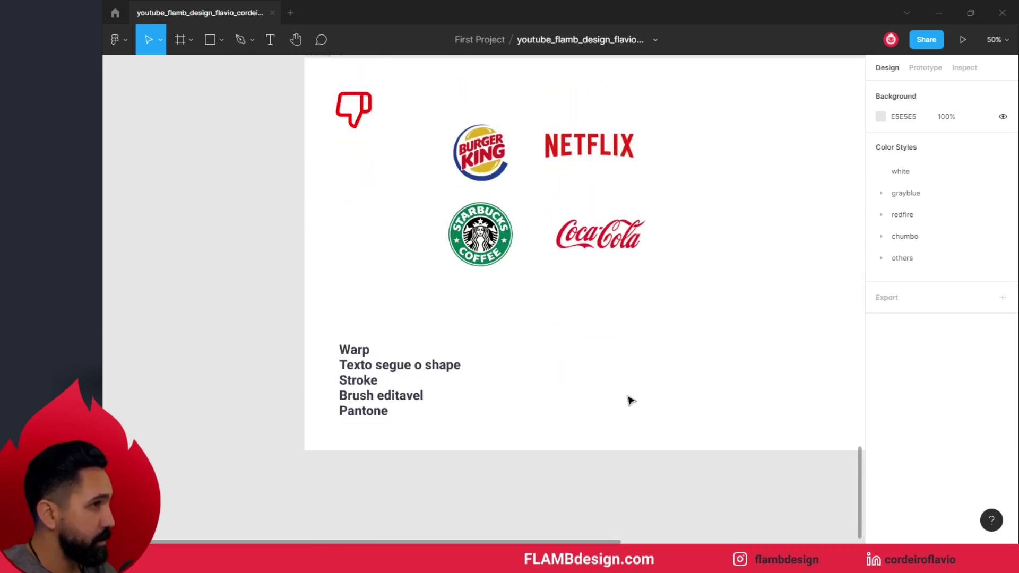
{"action": "scroll", "coordinate": [630, 400], "scroll_direction": "up", "scroll_amount": 1}
{"action": "scroll", "coordinate": [557, 304], "scroll_direction": "up", "scroll_amount": 5, "text": "ctrl"}
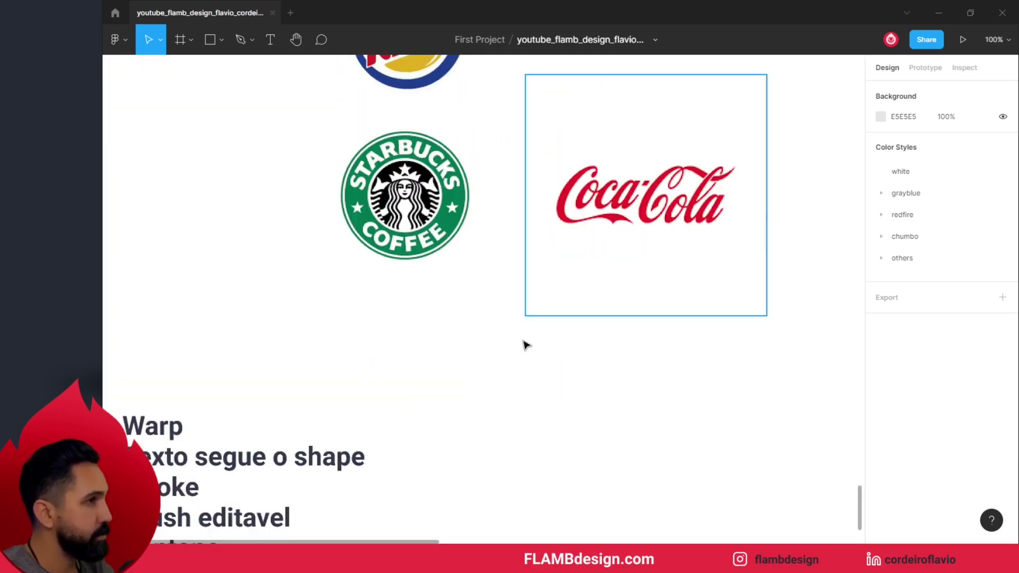
{"action": "key", "text": "ctrl+minus"}
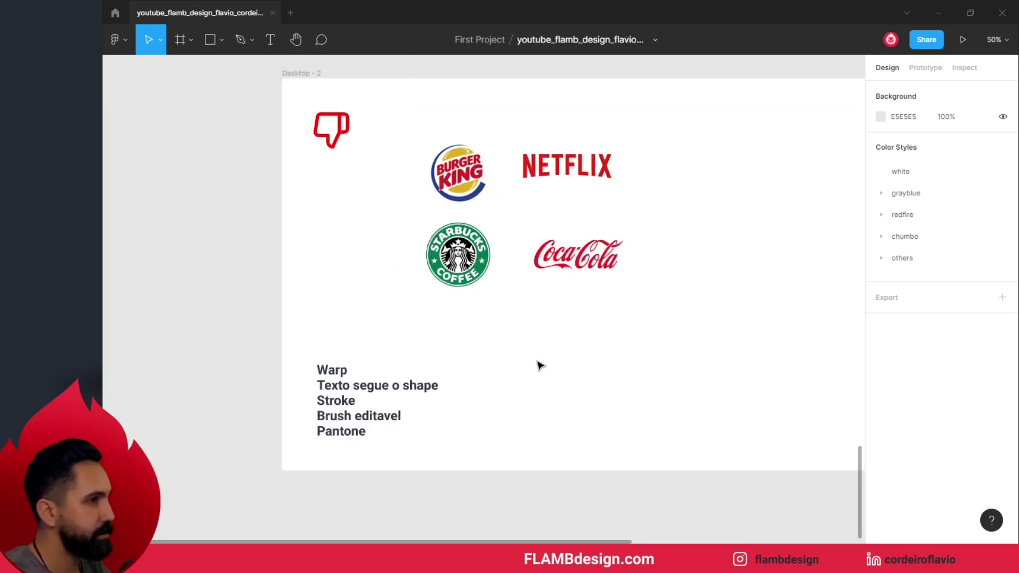
{"action": "scroll", "coordinate": [539, 365], "scroll_direction": "up", "scroll_amount": 1}
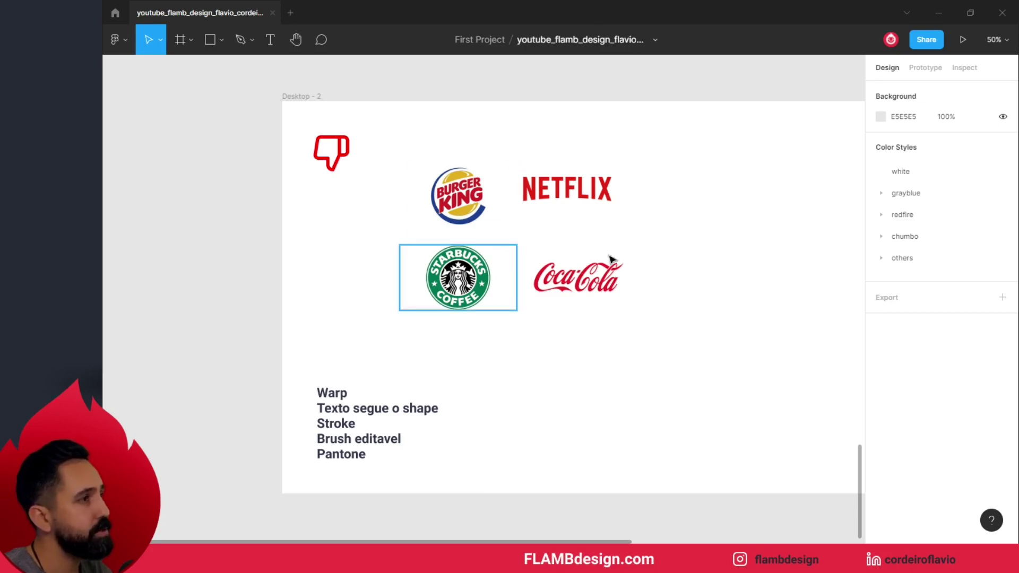
- Zoom in on the second frame's logos and select the Netflix, then the 368×206 Starbucks image
{"action": "key", "text": "shift+0"}
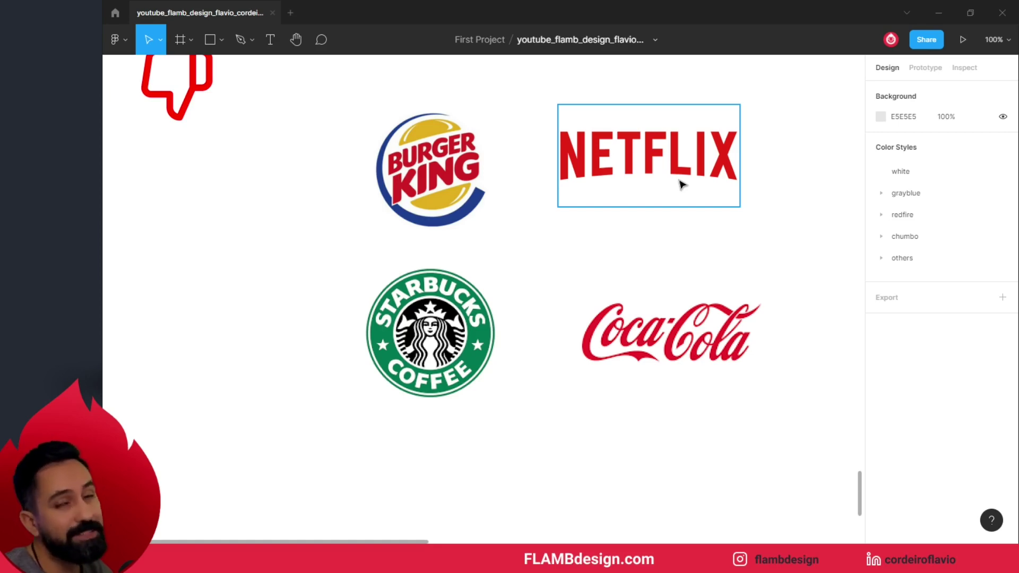
{"action": "scroll", "coordinate": [674, 188], "scroll_direction": "up", "scroll_amount": 1}
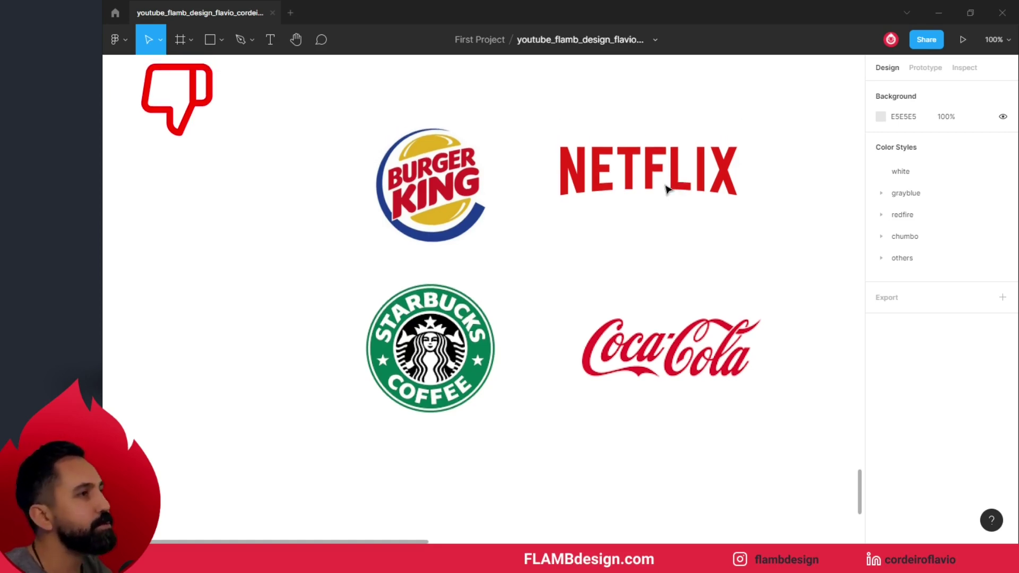
{"action": "left_click", "coordinate": [635, 169]}
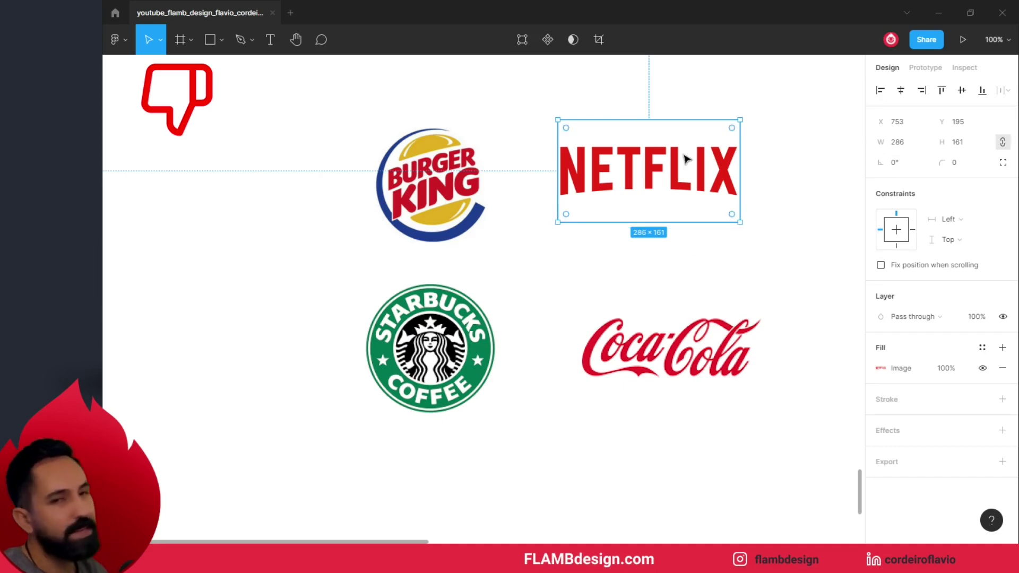
{"action": "mouse_move", "coordinate": [649, 171]}
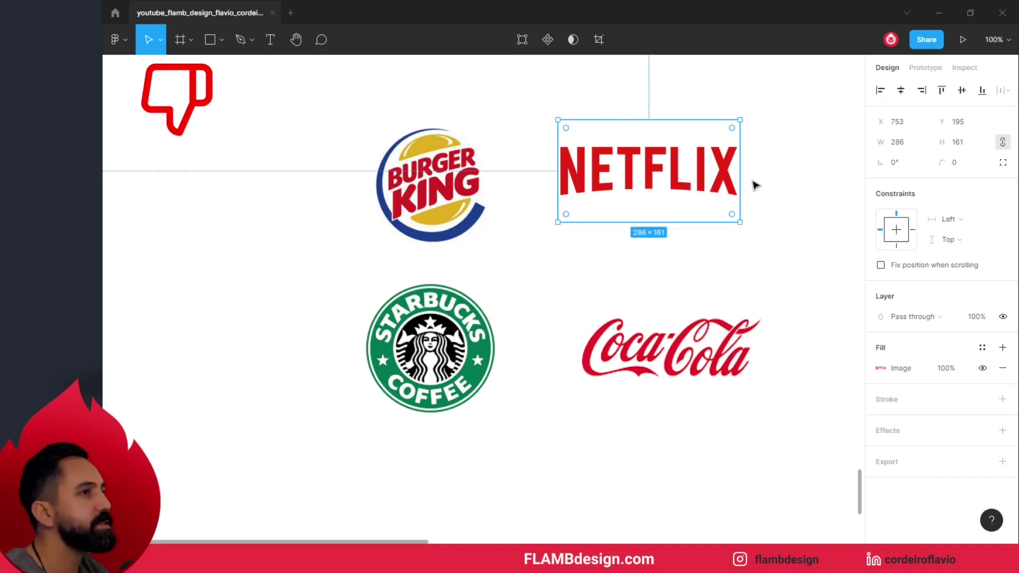
{"action": "left_click", "coordinate": [443, 317]}
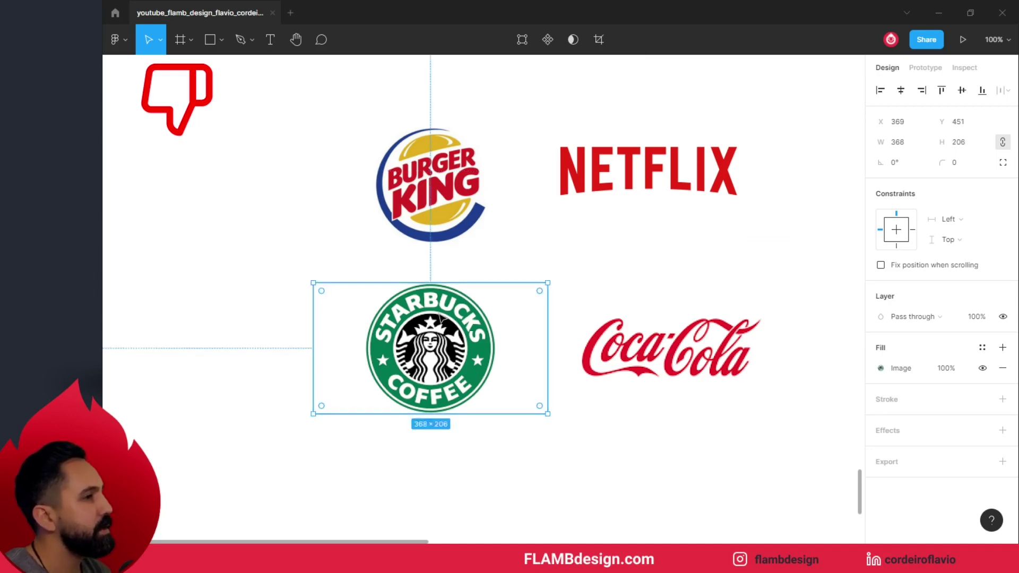
{"action": "scroll", "coordinate": [440, 317], "scroll_direction": "down", "scroll_amount": 2}
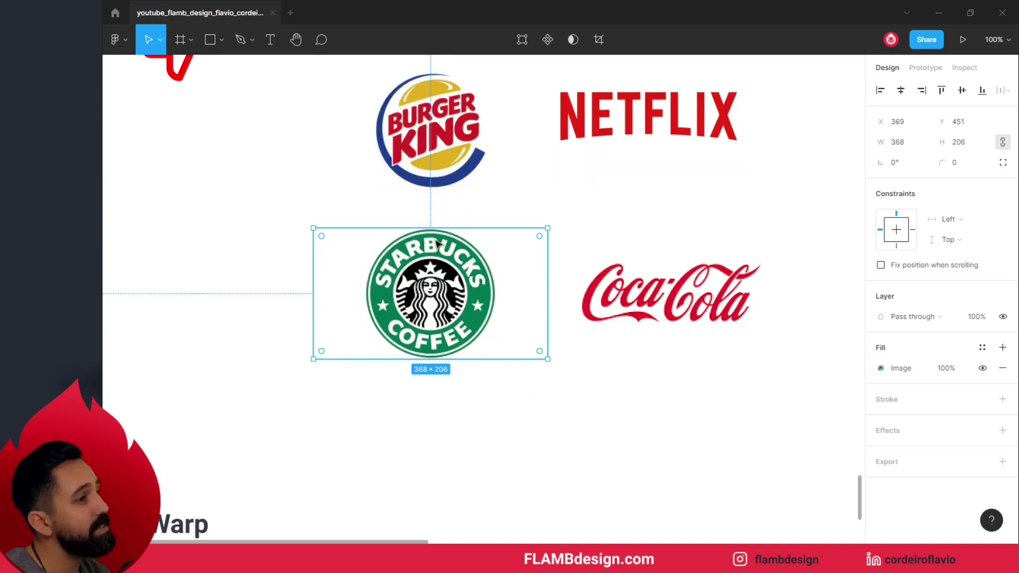
{"action": "scroll", "coordinate": [327, 402], "scroll_direction": "down", "scroll_amount": 5}
{"action": "scroll", "coordinate": [327, 402], "scroll_direction": "up", "scroll_amount": 2}
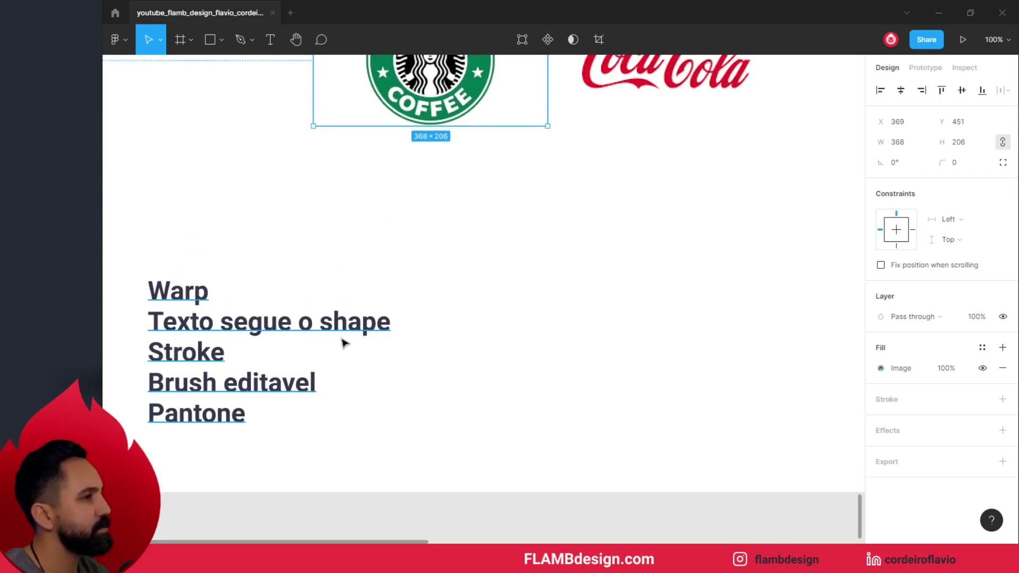
{"action": "scroll", "coordinate": [374, 329], "scroll_direction": "up", "scroll_amount": 3}
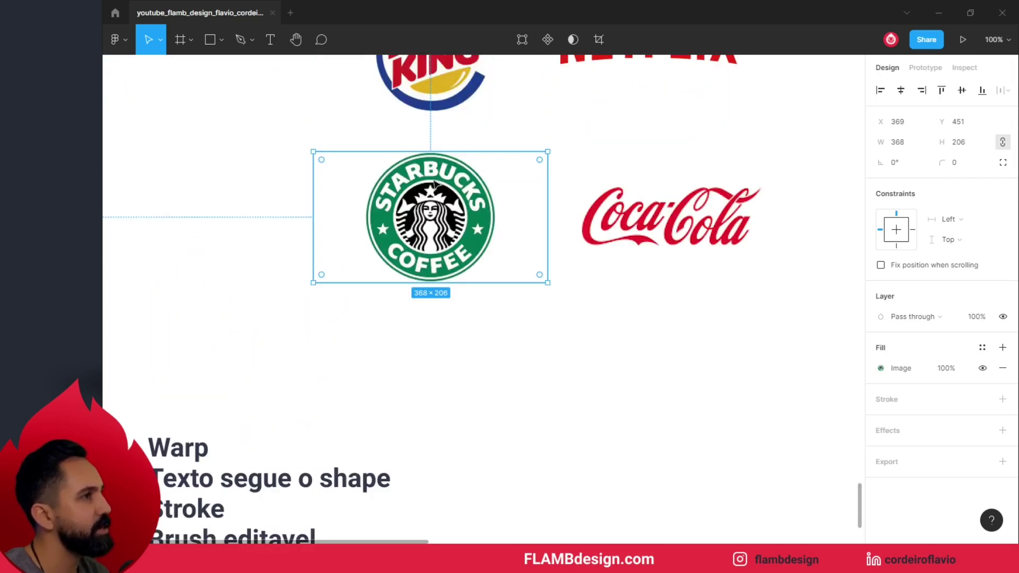
{"action": "left_click", "coordinate": [600, 426]}
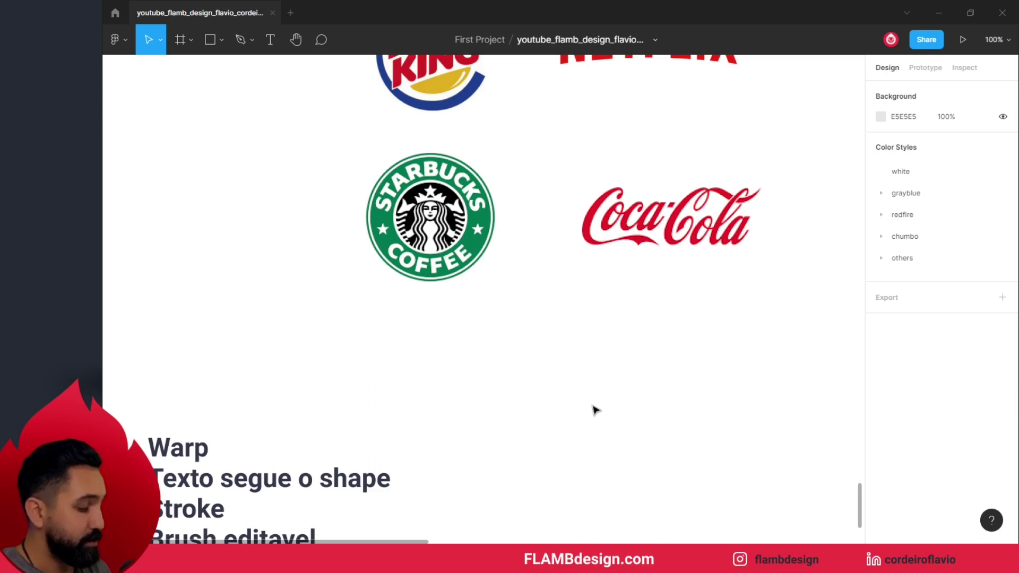
{"action": "key", "text": "r"}
{"action": "left_click_drag", "start_coordinate": [570, 341], "coordinate": [610, 403]}
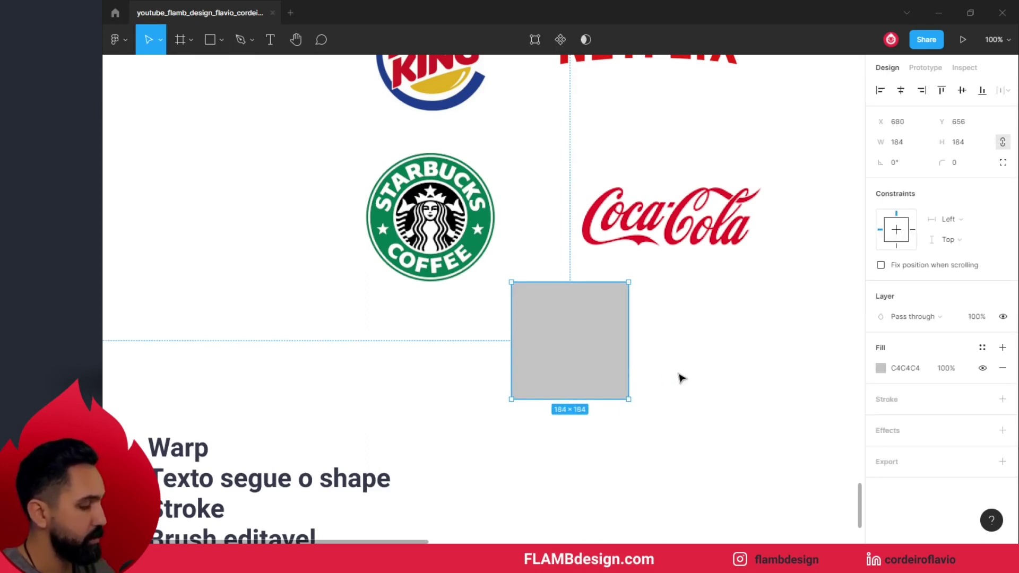
{"action": "key", "text": "o"}
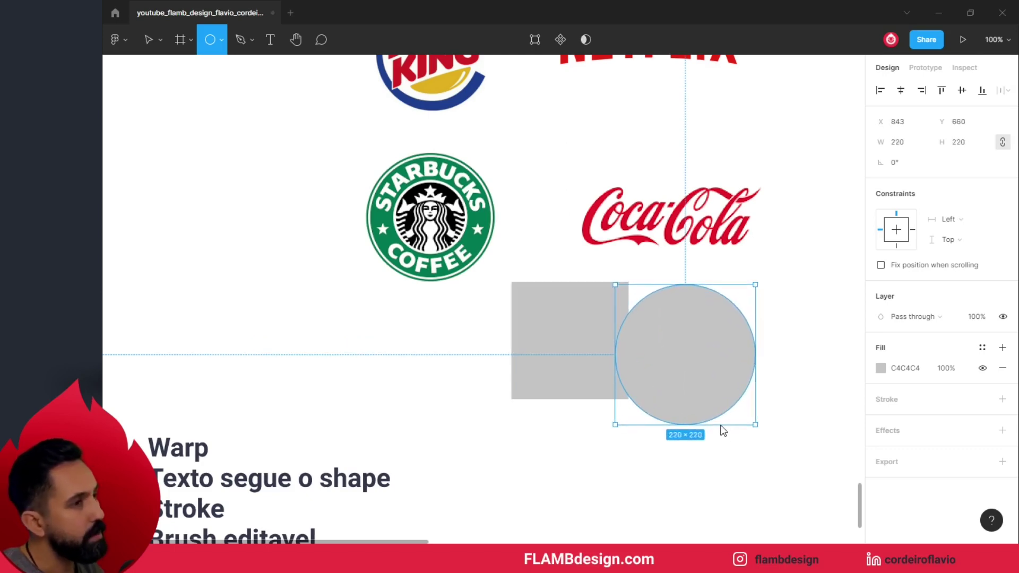
{"action": "left_click_drag", "start_coordinate": [685, 355], "coordinate": [755, 425]}
{"action": "left_click", "coordinate": [802, 340]}
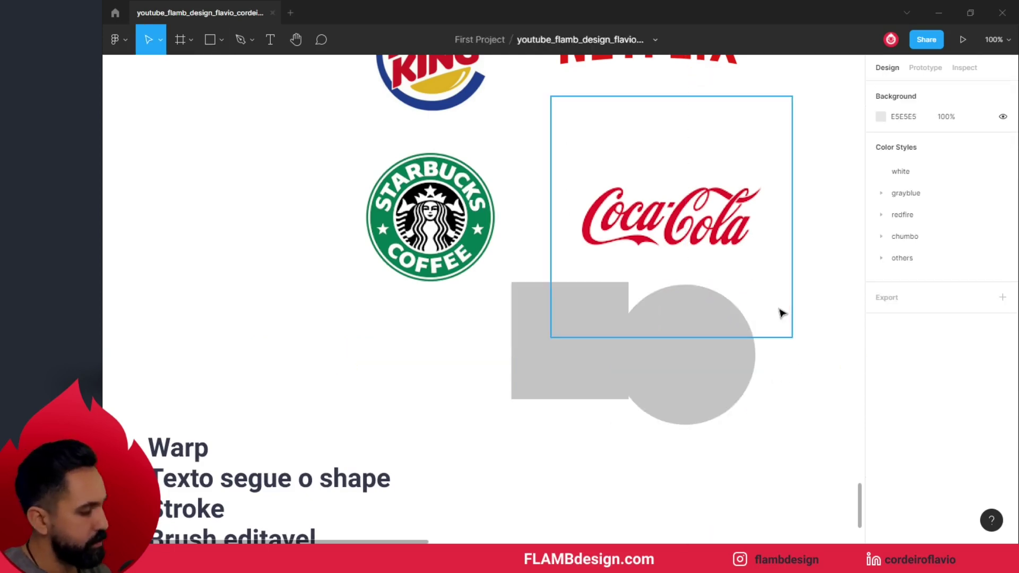
{"action": "key", "text": "t"}
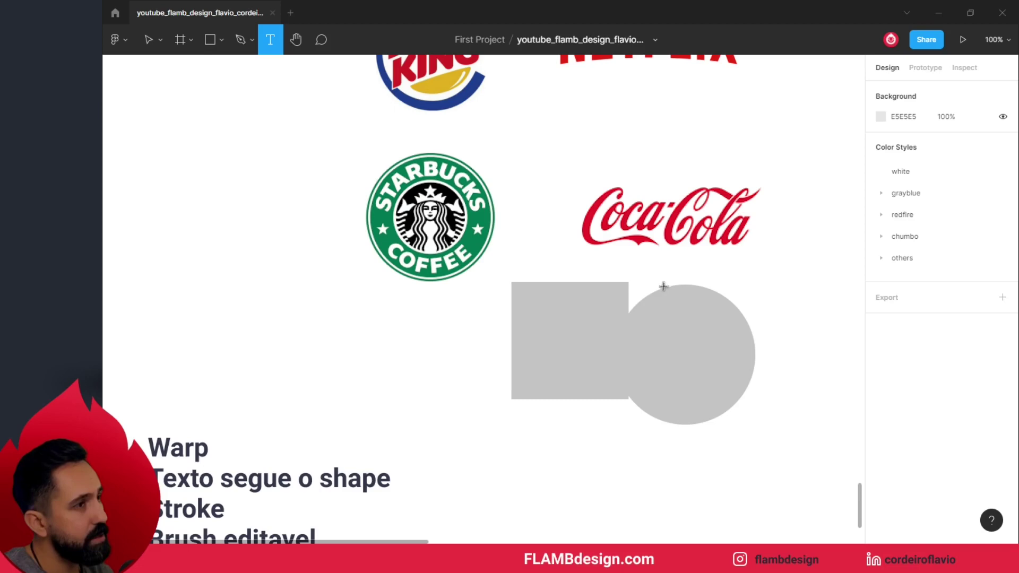
{"action": "left_click", "coordinate": [666, 288]}
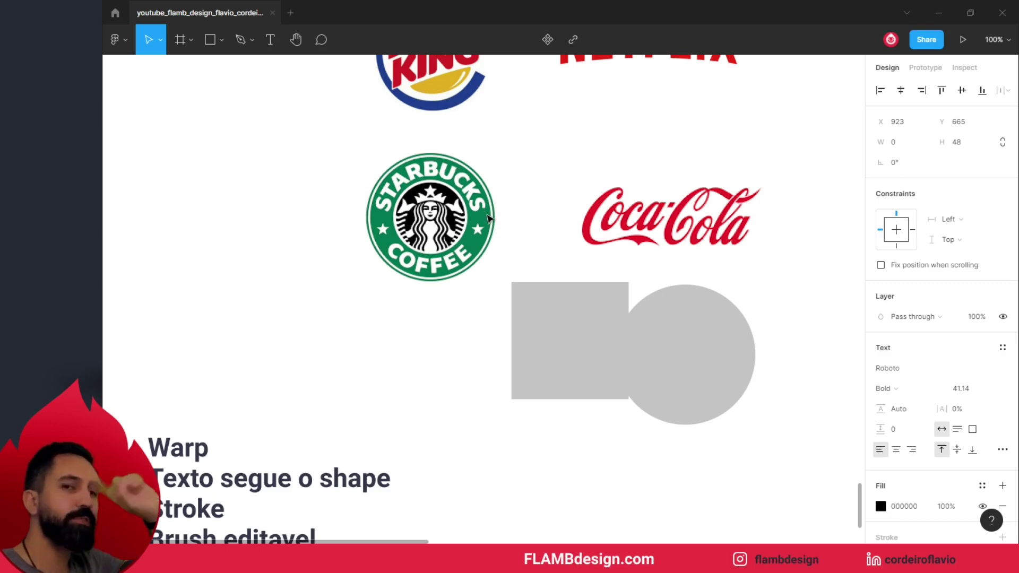
{"action": "key", "text": "Escape"}
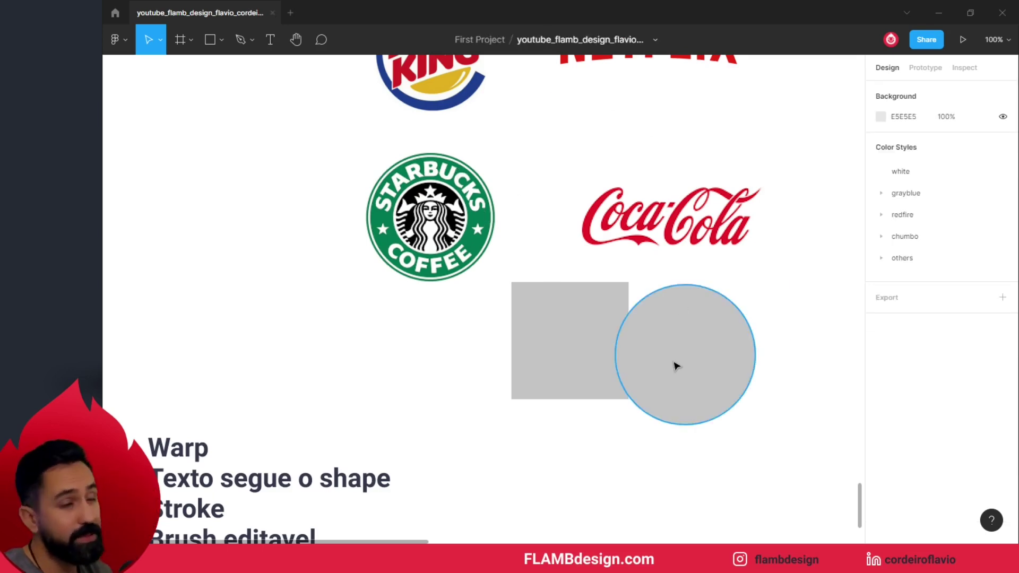
{"action": "left_click", "coordinate": [572, 360]}
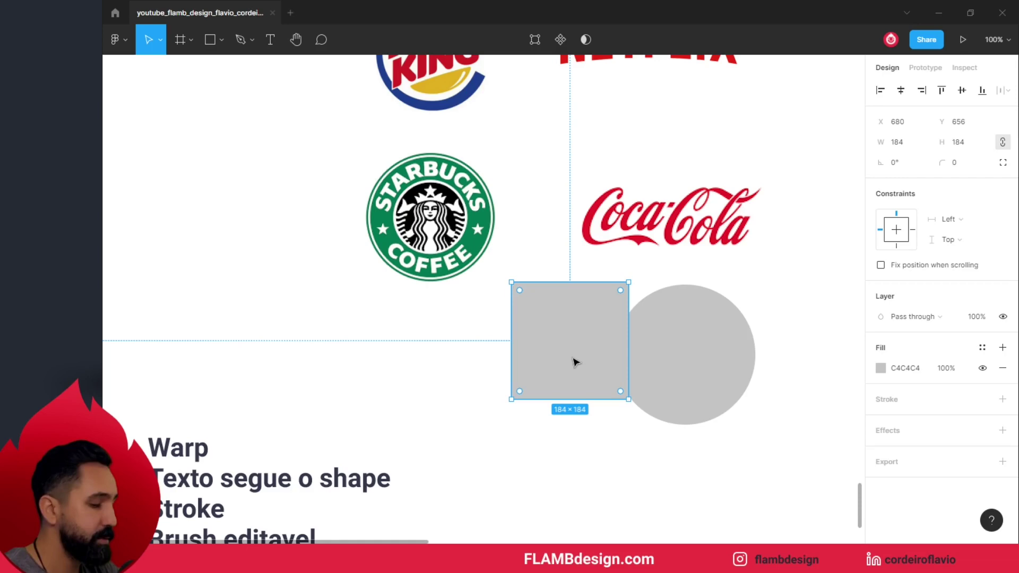
{"action": "key", "text": "Delete"}
{"action": "left_click", "coordinate": [660, 375]}
{"action": "key", "text": "Delete"}
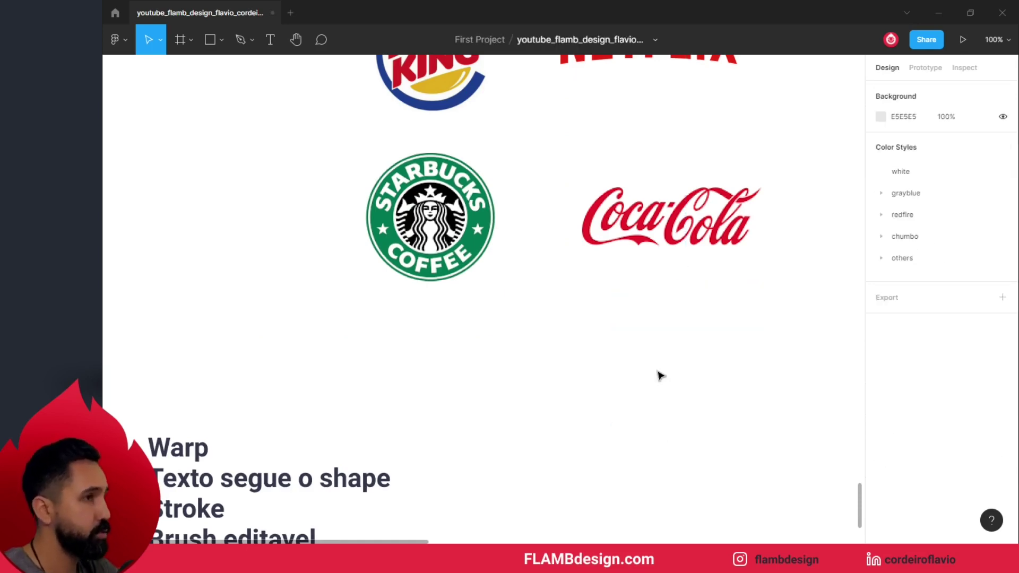
{"action": "scroll", "coordinate": [658, 378], "scroll_direction": "up", "scroll_amount": 2}
{"action": "left_click_drag", "start_coordinate": [391, 359], "coordinate": [487, 289]}
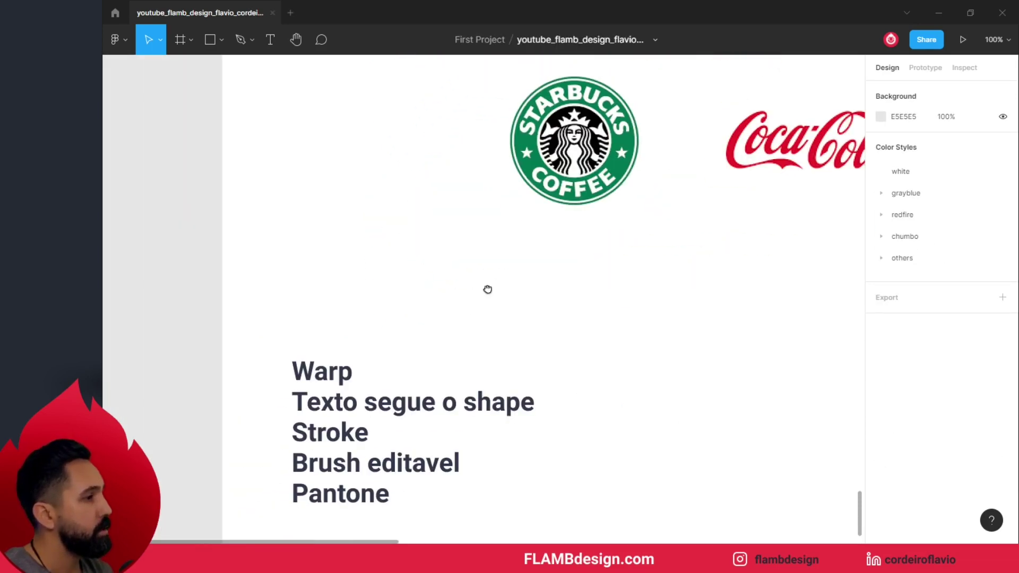
{"action": "scroll", "coordinate": [328, 348], "scroll_direction": "right", "scroll_amount": 3}
{"action": "scroll", "coordinate": [653, 422], "scroll_direction": "up", "scroll_amount": 2}
{"action": "key", "text": "r"}
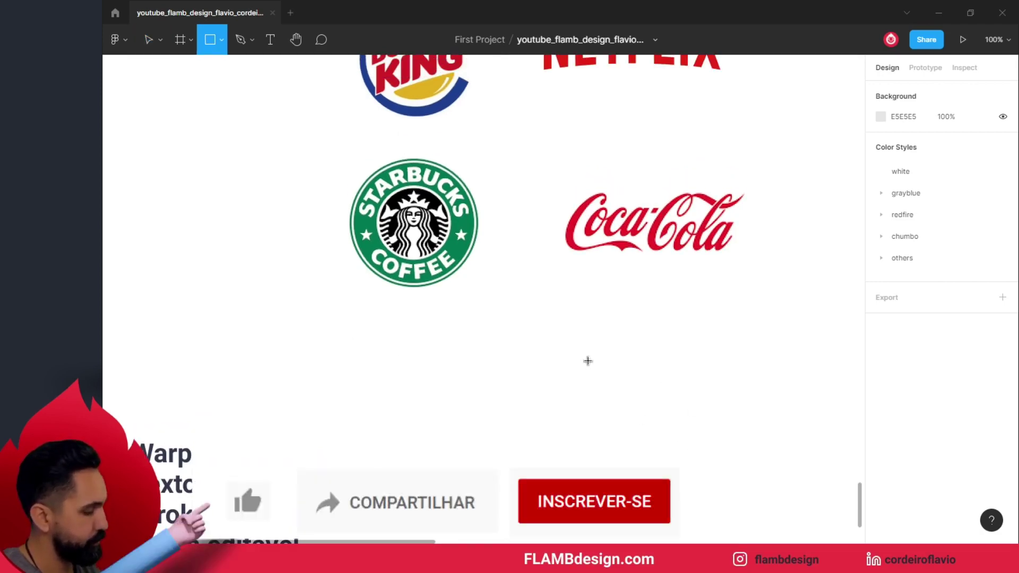
{"action": "left_click_drag", "start_coordinate": [588, 361], "coordinate": [661, 433]}
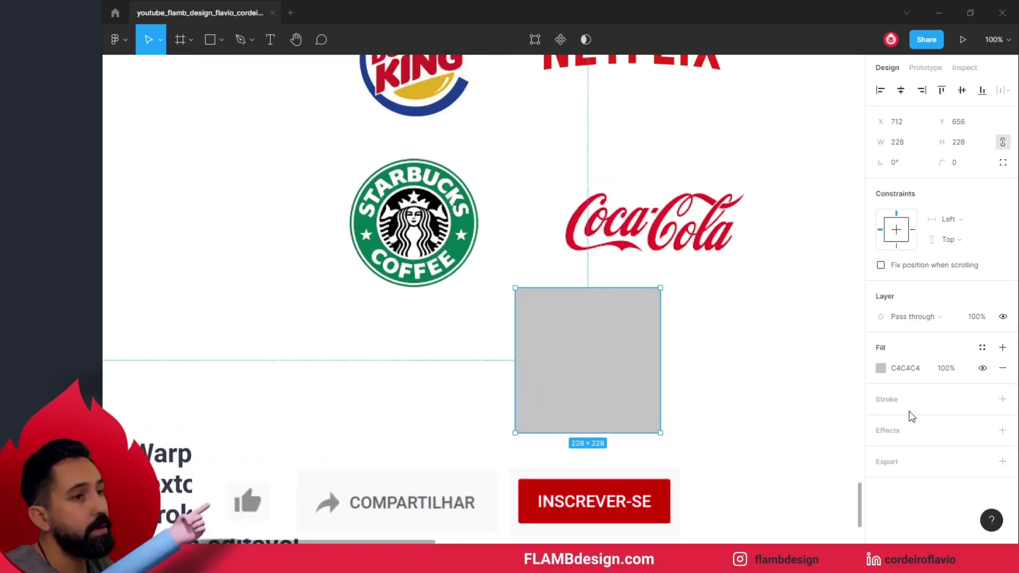
- Add a grayblue/dark stroke of weight 30 to the square and nudge it slightly down-left
{"action": "left_click", "coordinate": [982, 401]}
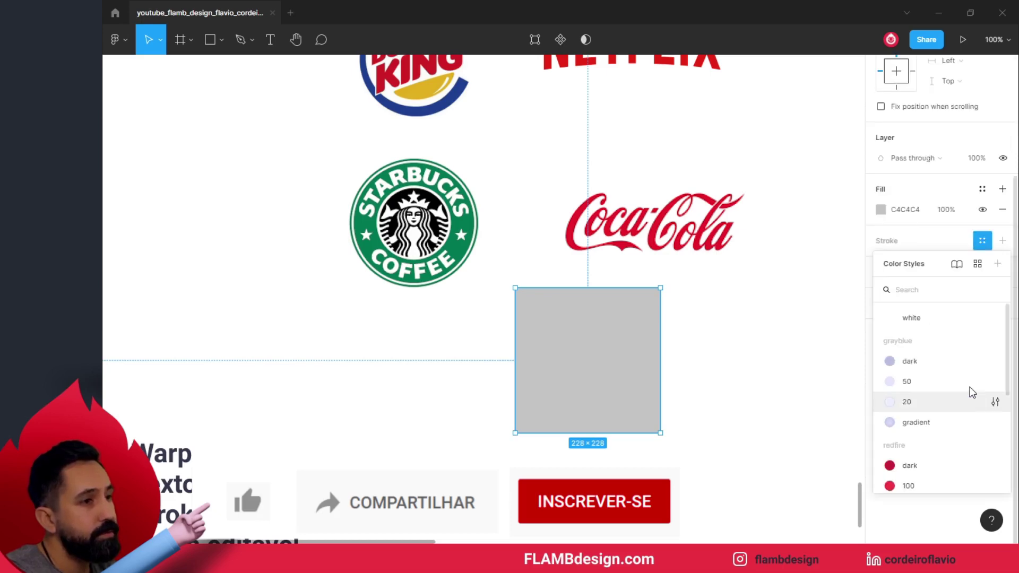
{"action": "left_click", "coordinate": [913, 360]}
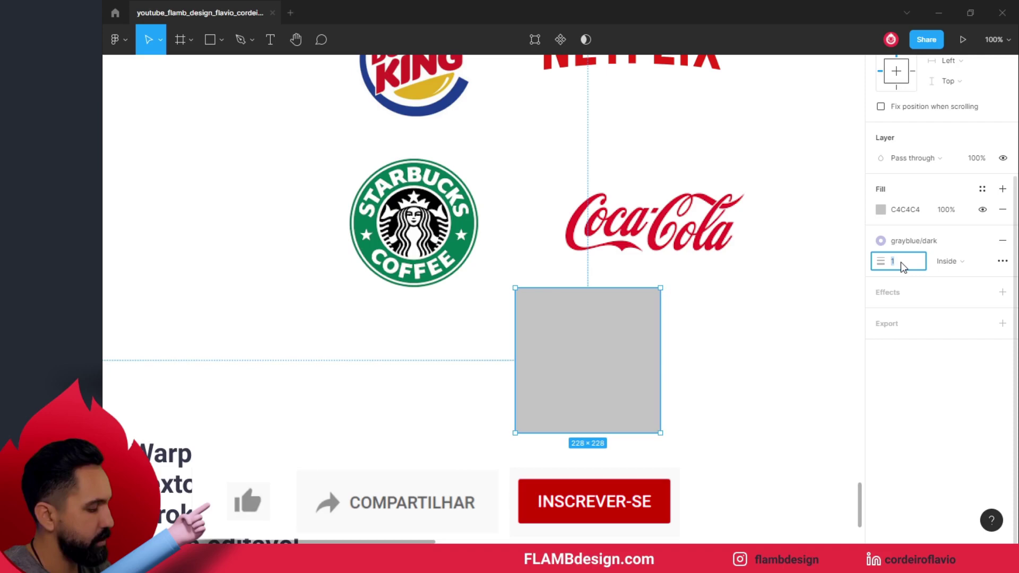
{"action": "type", "text": "00"}
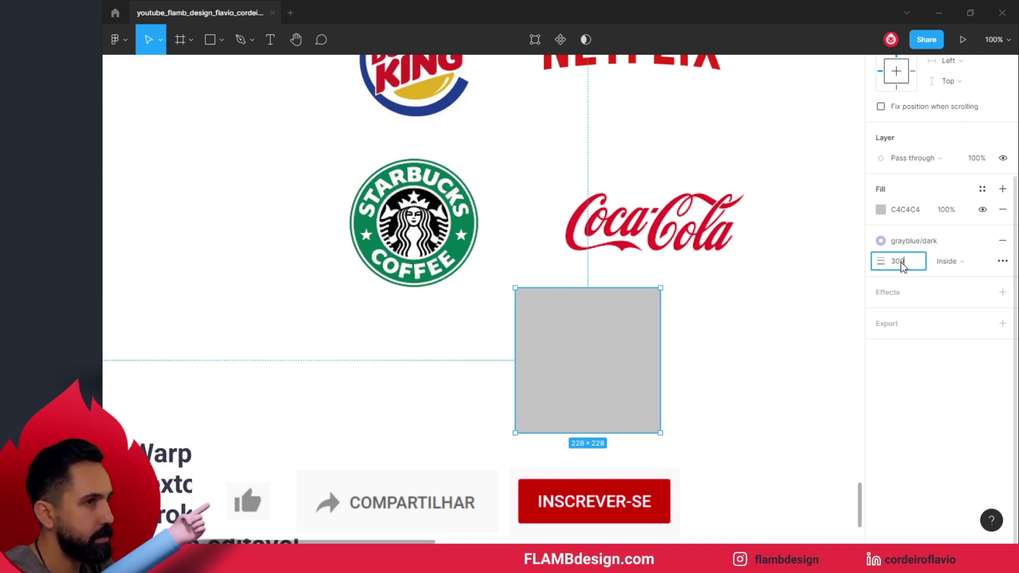
{"action": "key", "text": "BackSpace"}
{"action": "key", "text": "Return"}
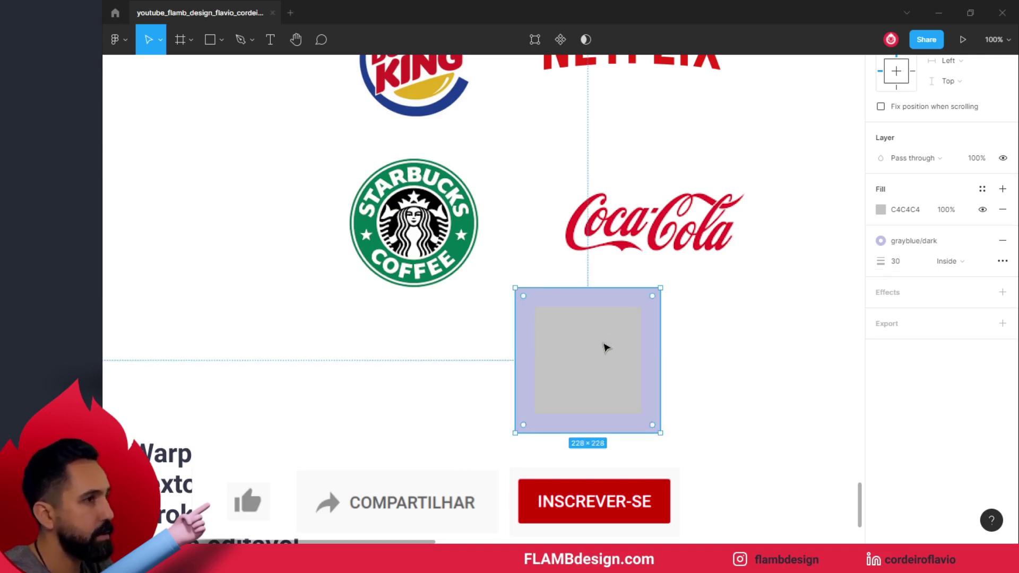
{"action": "left_click_drag", "start_coordinate": [615, 368], "coordinate": [610, 384]}
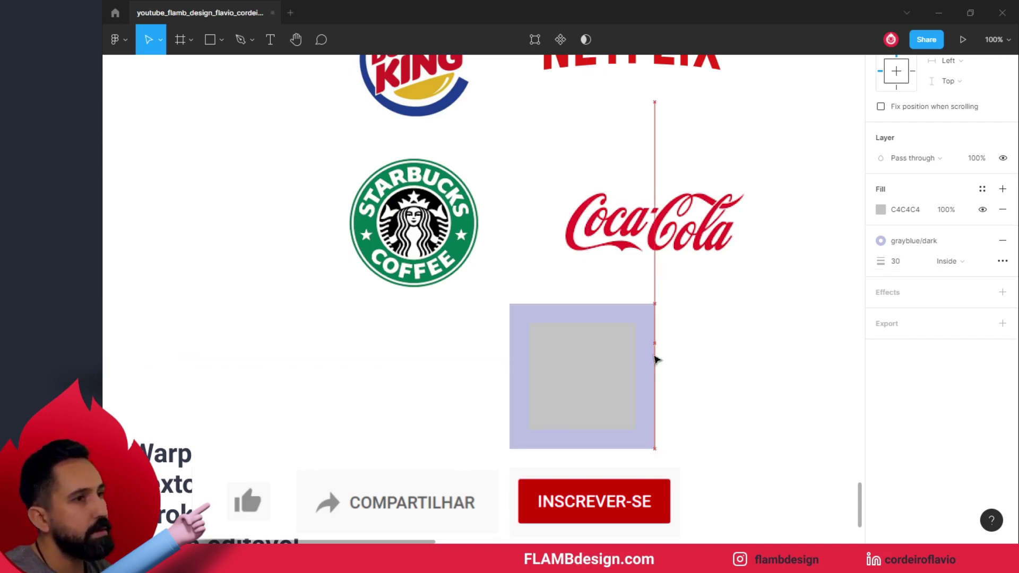
- Change the stroke colour to the chumbo/dark style and place the stroke outside
{"action": "left_click", "coordinate": [907, 242]}
{"action": "scroll", "coordinate": [903, 441], "scroll_direction": "down", "scroll_amount": 2}
{"action": "scroll", "coordinate": [903, 430], "scroll_direction": "down", "scroll_amount": 2}
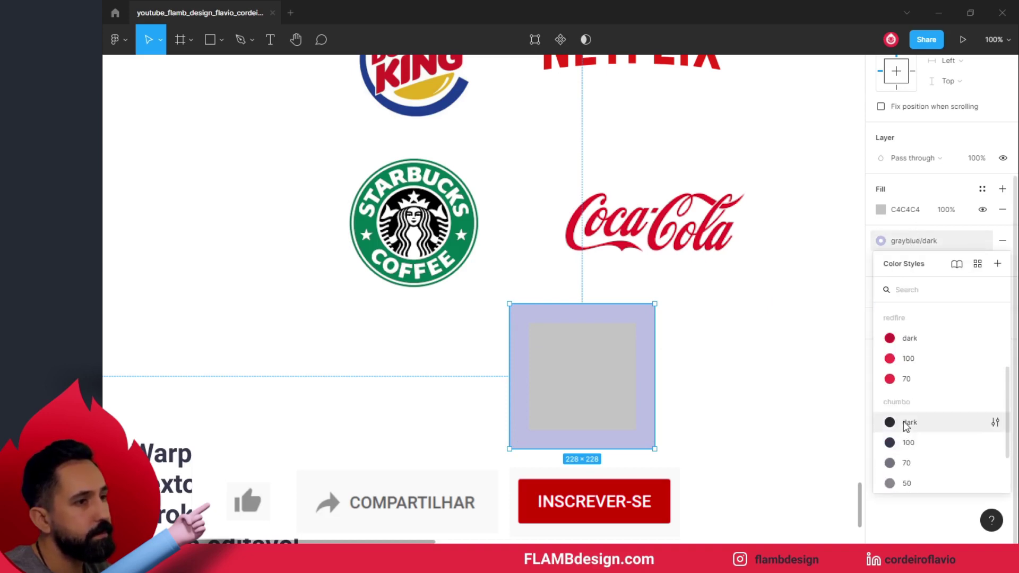
{"action": "left_click", "coordinate": [903, 421]}
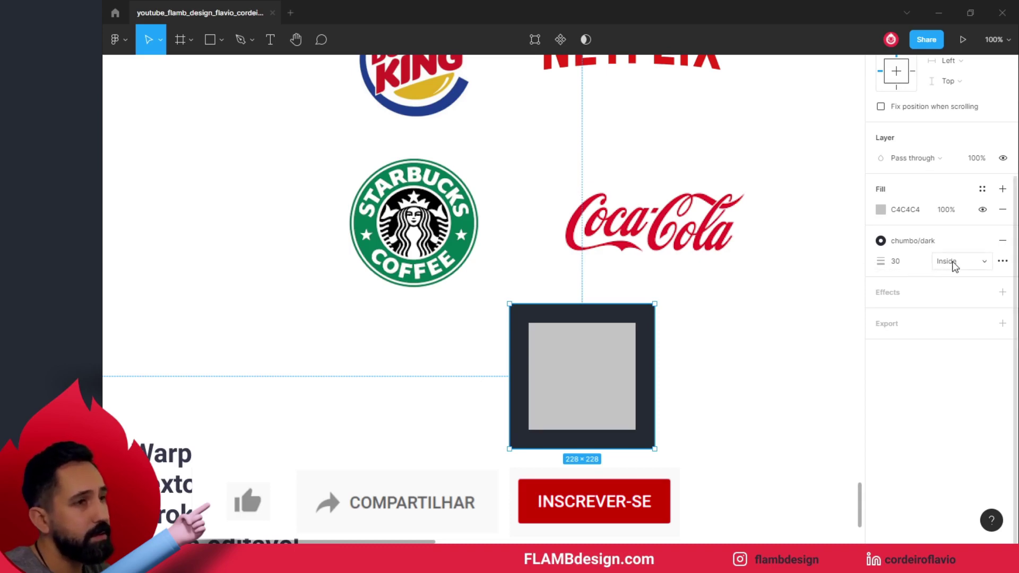
{"action": "left_click", "coordinate": [976, 264]}
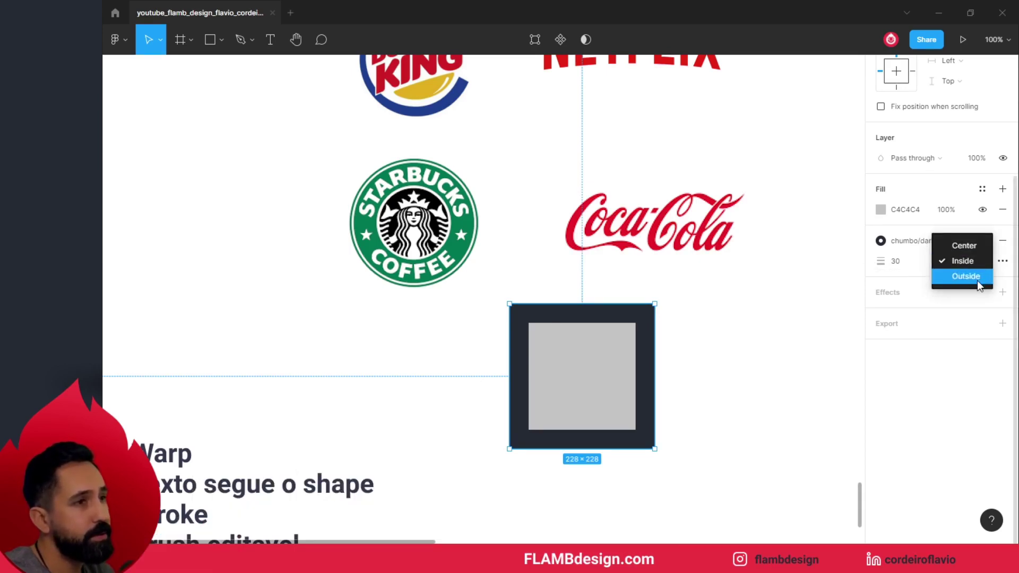
{"action": "left_click", "coordinate": [978, 282]}
- Try a dashed stroke style, then set the square's stroke back to solid
{"action": "left_click", "coordinate": [1002, 262]}
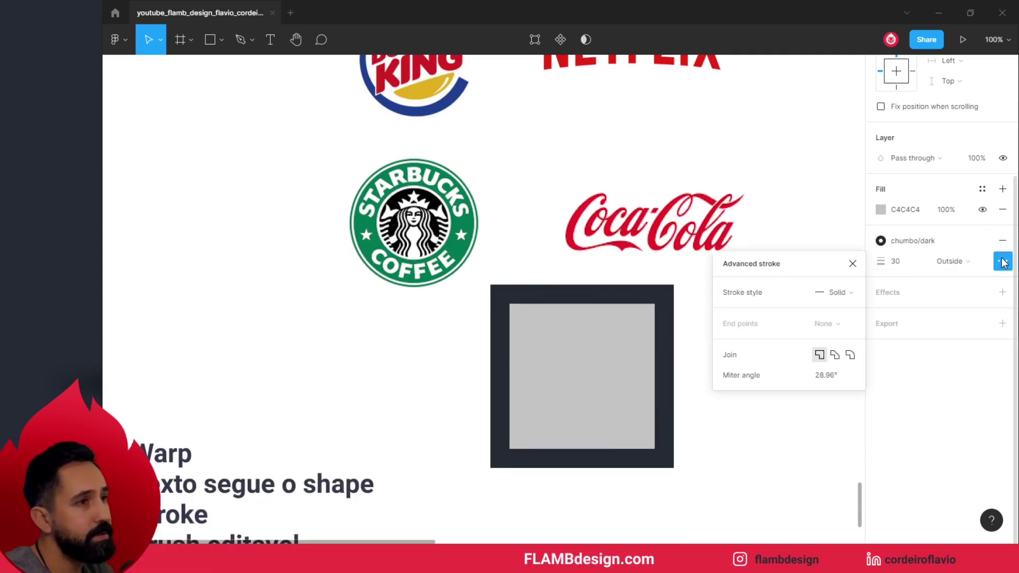
{"action": "left_click", "coordinate": [836, 291]}
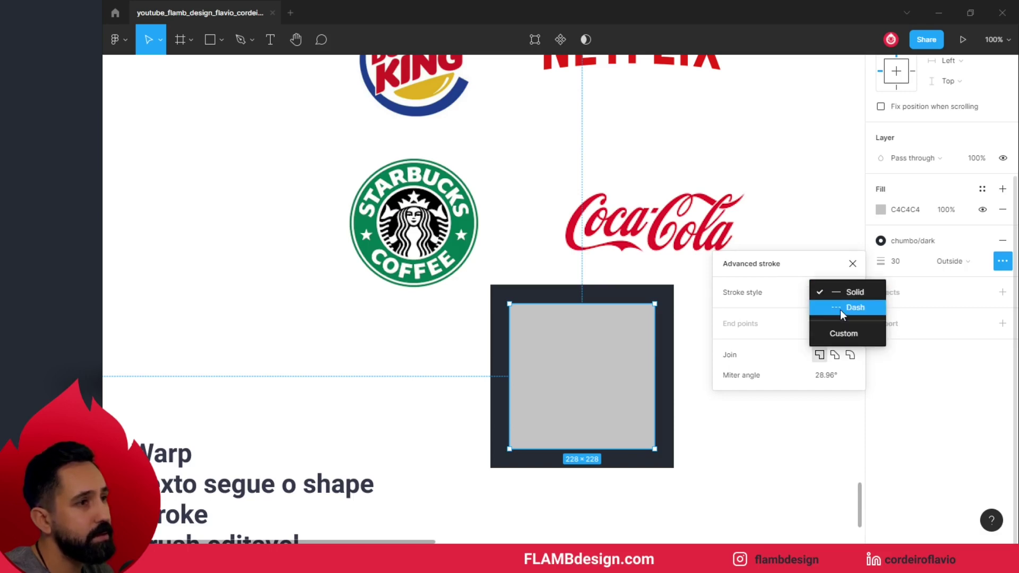
{"action": "left_click", "coordinate": [840, 310]}
{"action": "left_click", "coordinate": [848, 294]}
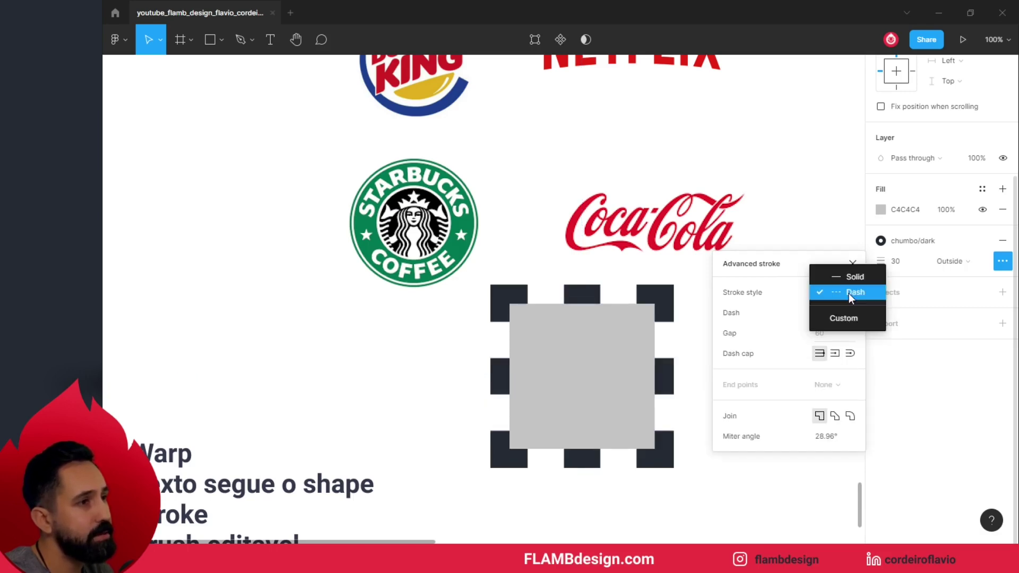
{"action": "left_click", "coordinate": [849, 277]}
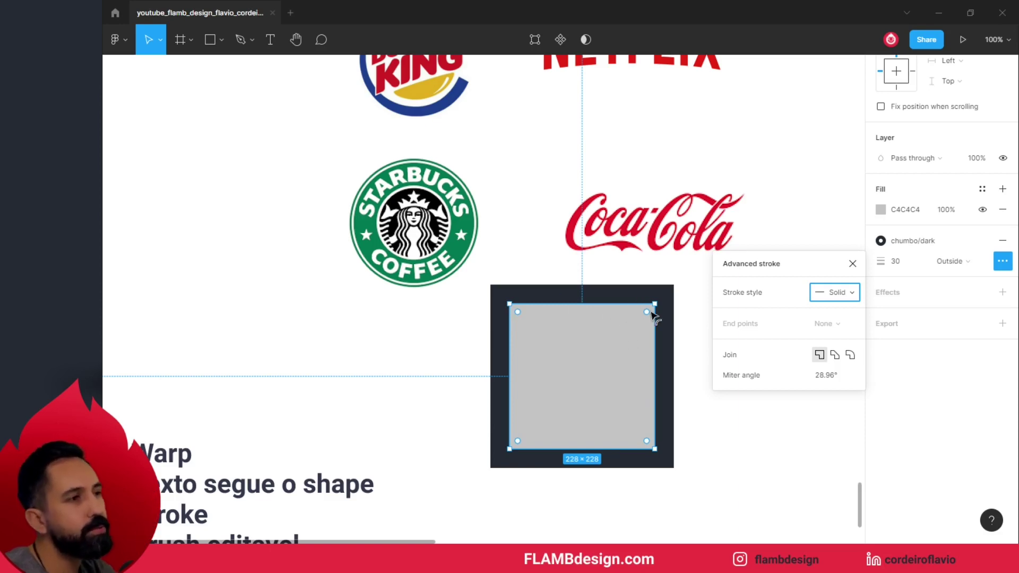
{"action": "left_click", "coordinate": [728, 435]}
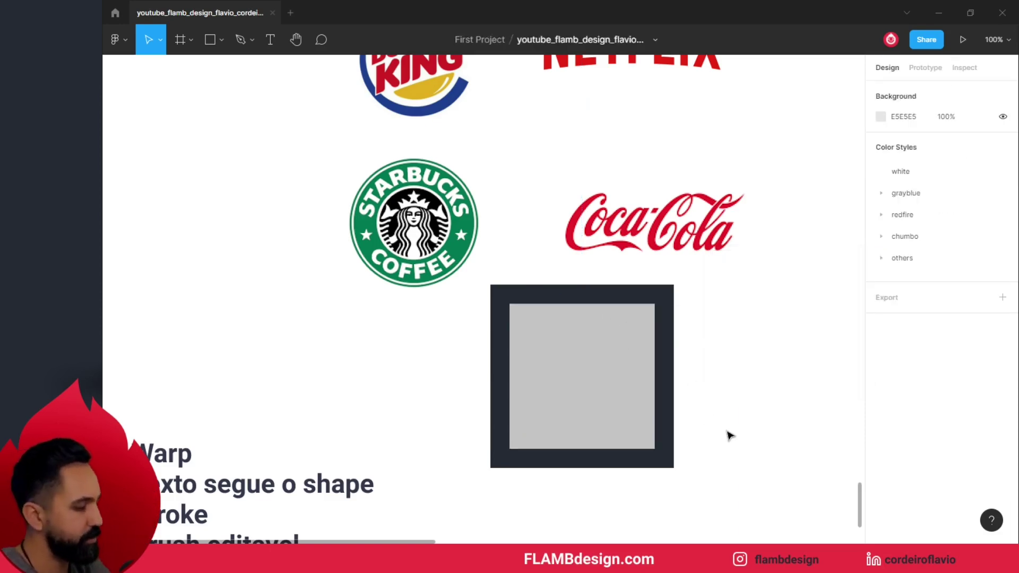
- Draw a grey ellipse right of the dark square and tilt it about 33°
{"action": "key", "text": "o"}
{"action": "mouse_move", "coordinate": [724, 409]}
{"action": "left_mouse_down"}
{"action": "mouse_move", "coordinate": [768, 459]}
{"action": "mouse_move", "coordinate": [754, 441]}
{"action": "left_mouse_up"}
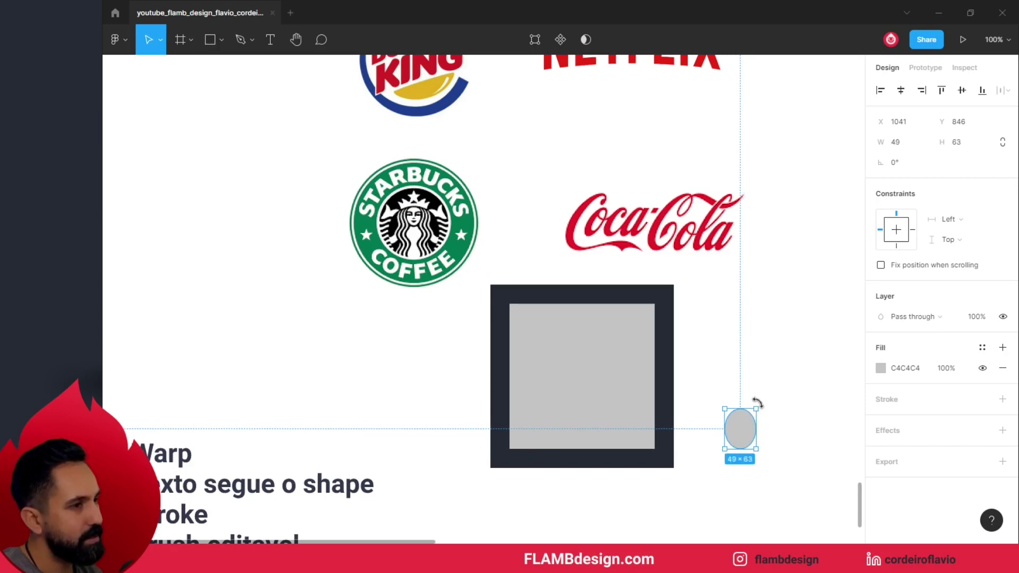
{"action": "left_click_drag", "start_coordinate": [745, 396], "coordinate": [727, 399]}
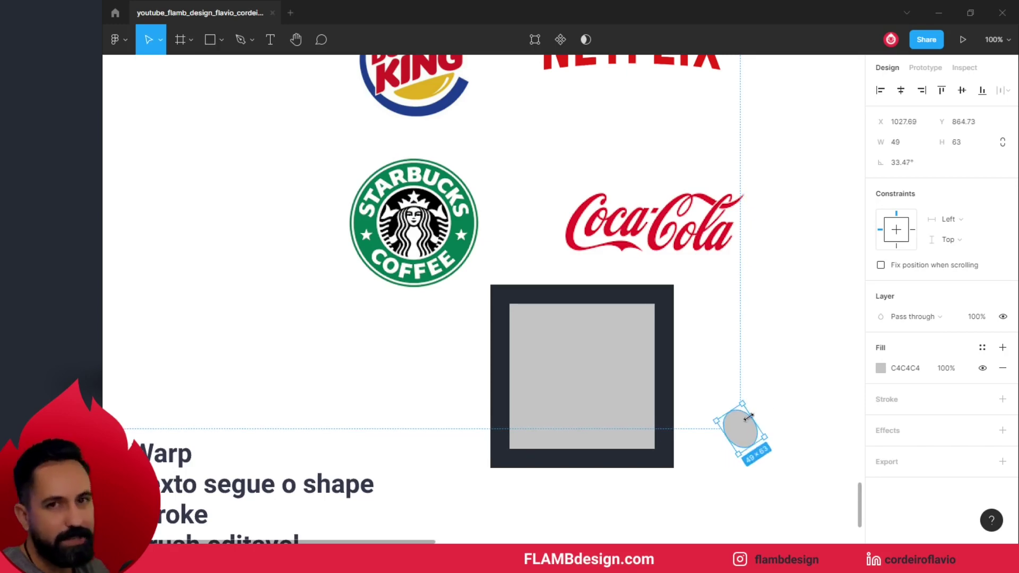
{"action": "mouse_move", "coordinate": [744, 430]}
{"action": "left_mouse_down"}
{"action": "mouse_move", "coordinate": [739, 422]}
{"action": "mouse_move", "coordinate": [791, 381]}
{"action": "left_mouse_up"}
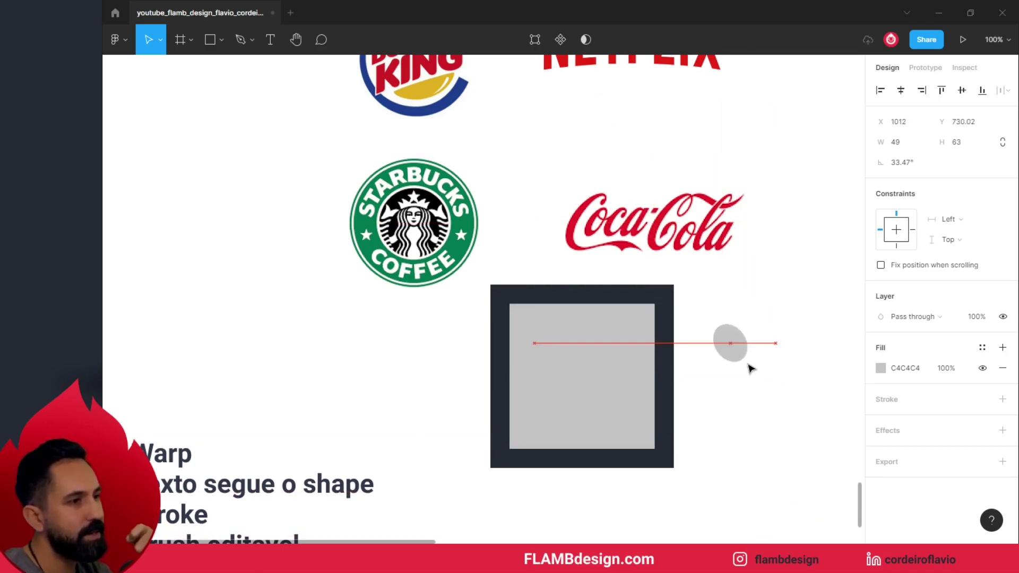
{"action": "left_click_drag", "start_coordinate": [790, 381], "coordinate": [781, 402]}
- Shrink the ellipse to about 44×57, place it beside the square, and zoom to 100%
{"action": "scroll", "coordinate": [663, 219], "scroll_direction": "up", "scroll_amount": 5}
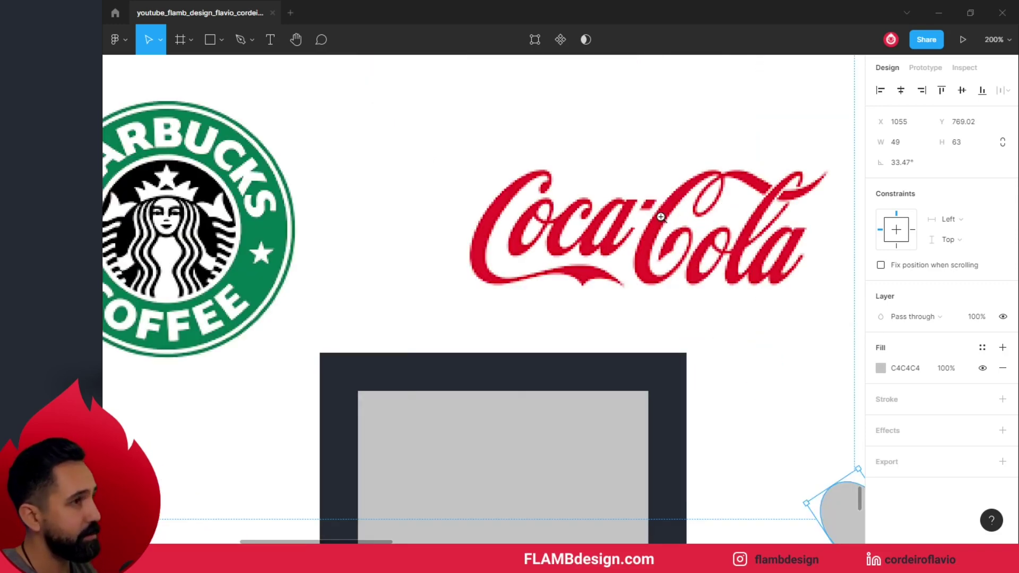
{"action": "scroll", "coordinate": [727, 366], "scroll_direction": "right", "scroll_amount": 3}
{"action": "scroll", "coordinate": [679, 350], "scroll_direction": "right", "scroll_amount": 2}
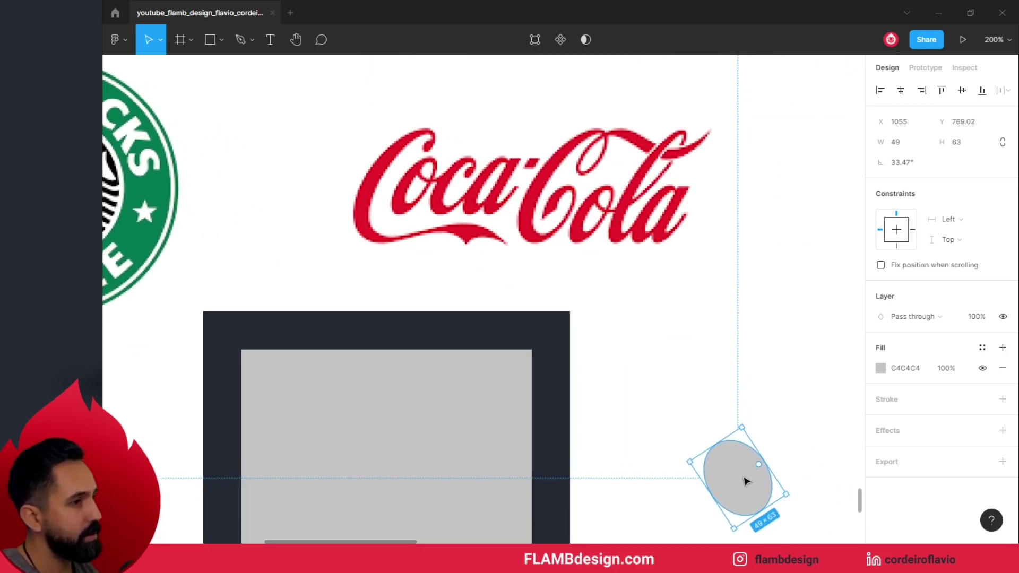
{"action": "left_click_drag", "start_coordinate": [745, 482], "coordinate": [596, 240]}
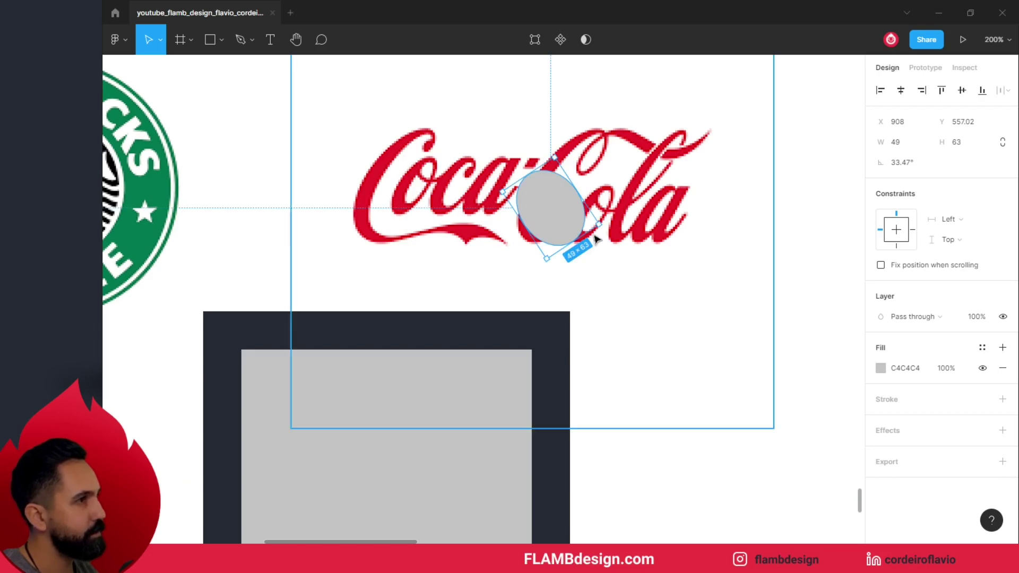
{"action": "mouse_move", "coordinate": [597, 227]}
{"action": "left_mouse_down"}
{"action": "mouse_move", "coordinate": [569, 216]}
{"action": "mouse_move", "coordinate": [683, 407]}
{"action": "mouse_move", "coordinate": [717, 259]}
{"action": "mouse_move", "coordinate": [848, 366]}
{"action": "mouse_move", "coordinate": [848, 395]}
{"action": "left_mouse_up"}
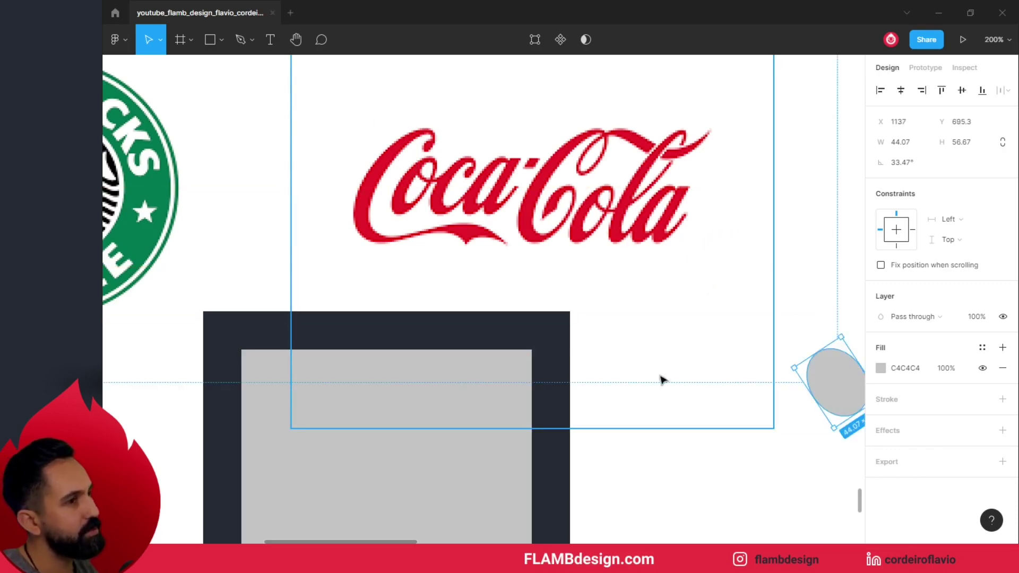
{"action": "left_click_drag", "start_coordinate": [824, 378], "coordinate": [734, 391]}
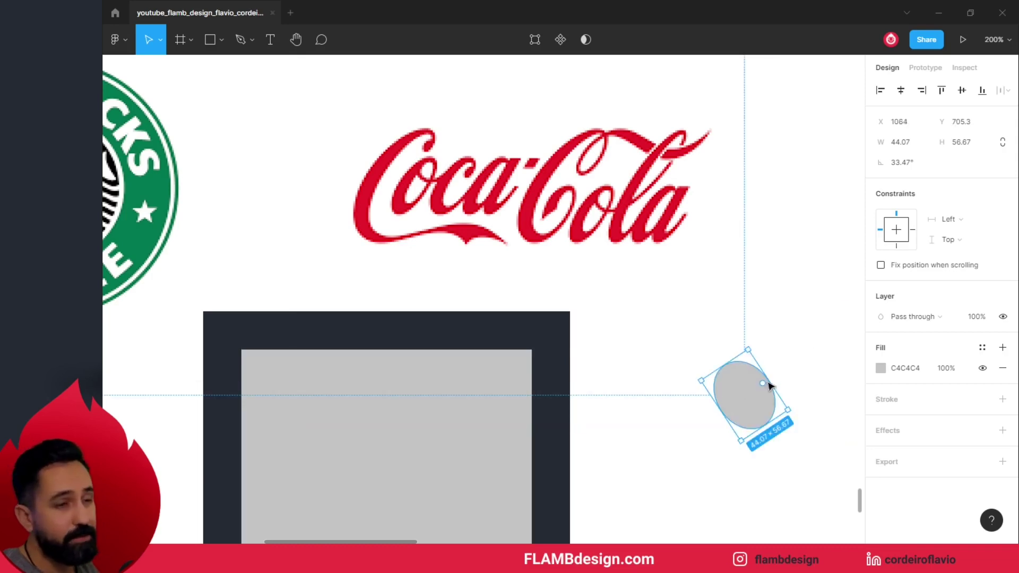
{"action": "key", "text": "Escape"}
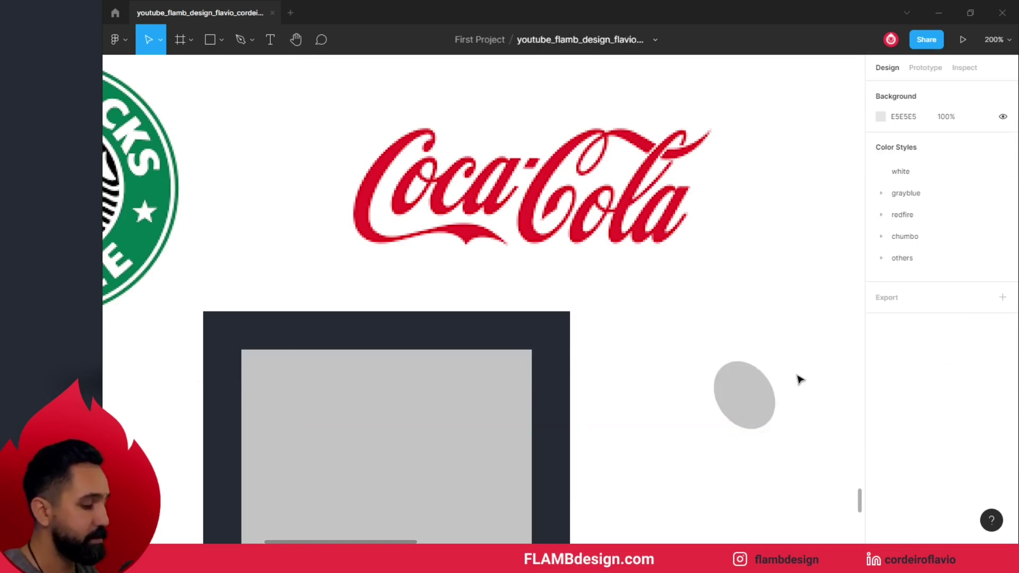
{"action": "key", "text": "shift+0"}
- Re-rotate the grey ellipse from 33.47° to about -9.18°, then zoom in on the Coca-Cola logo
{"action": "mouse_move", "coordinate": [325, 491]}
{"action": "left_mouse_down"}
{"action": "mouse_move", "coordinate": [593, 460]}
{"action": "mouse_move", "coordinate": [445, 379]}
{"action": "left_mouse_up"}
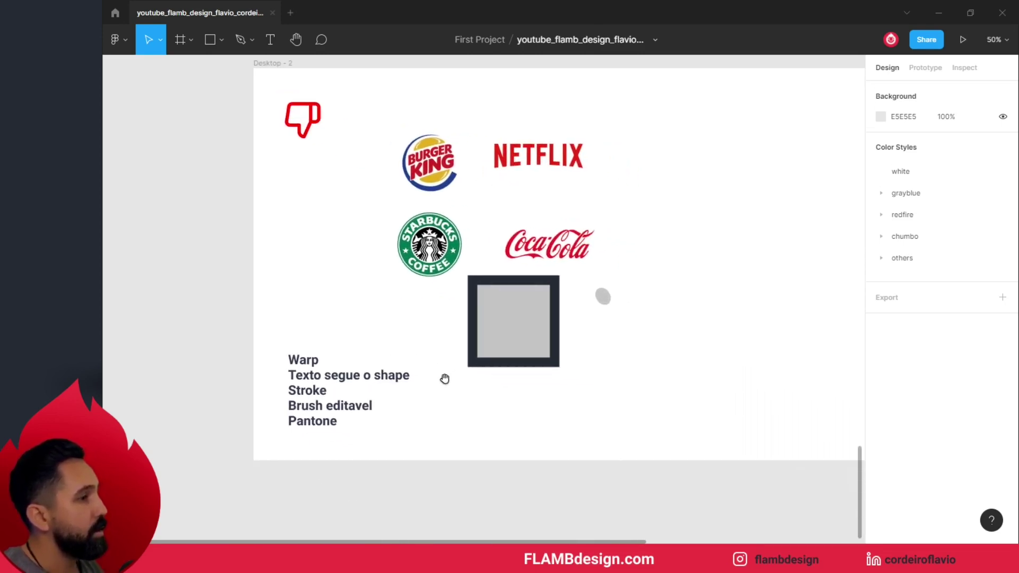
{"action": "left_click", "coordinate": [605, 296]}
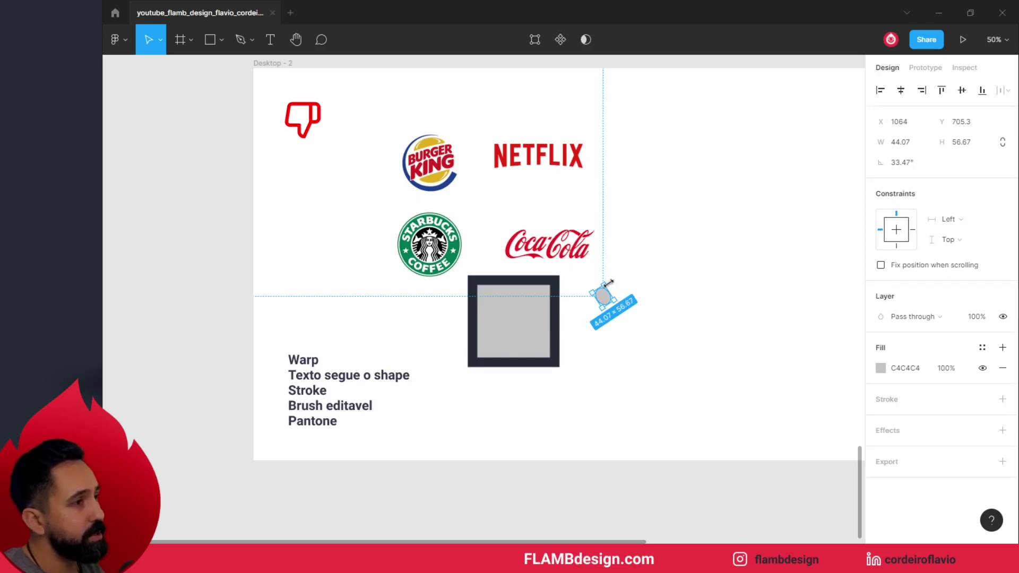
{"action": "left_click_drag", "start_coordinate": [609, 278], "coordinate": [649, 270]}
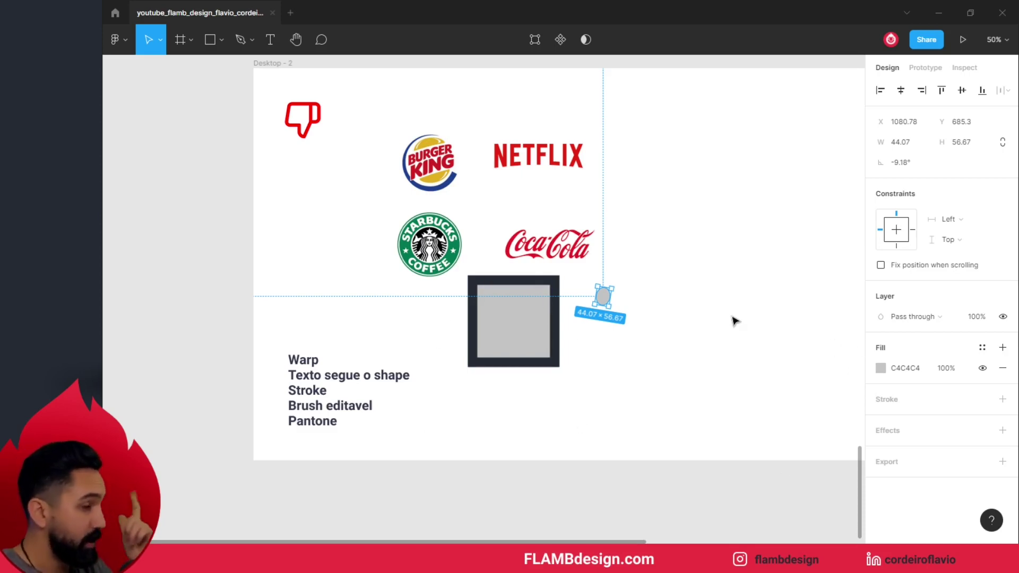
{"action": "left_click", "coordinate": [721, 352]}
{"action": "scroll", "coordinate": [668, 356], "scroll_direction": "up", "scroll_amount": 2}
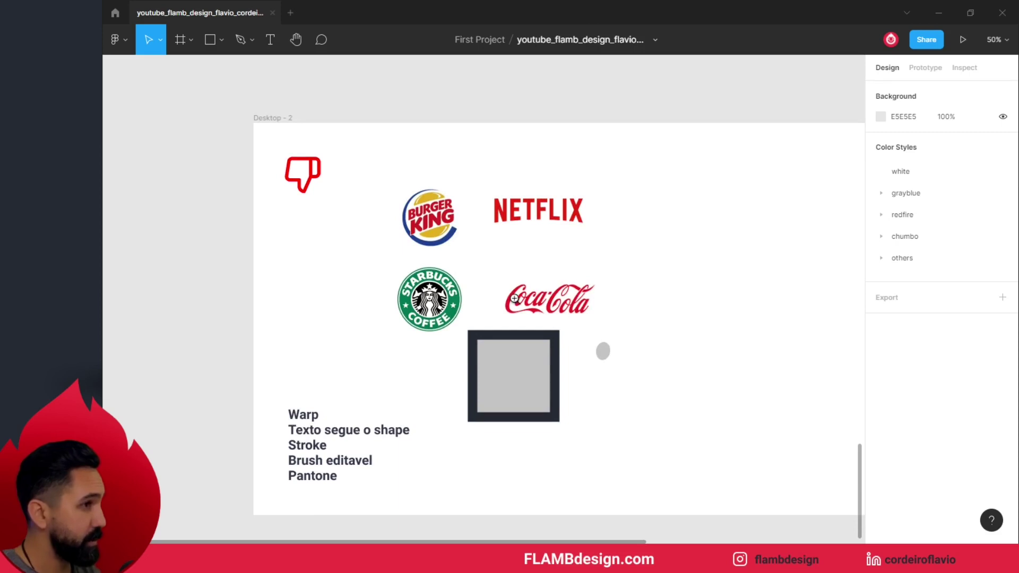
{"action": "left_click", "coordinate": [514, 298]}
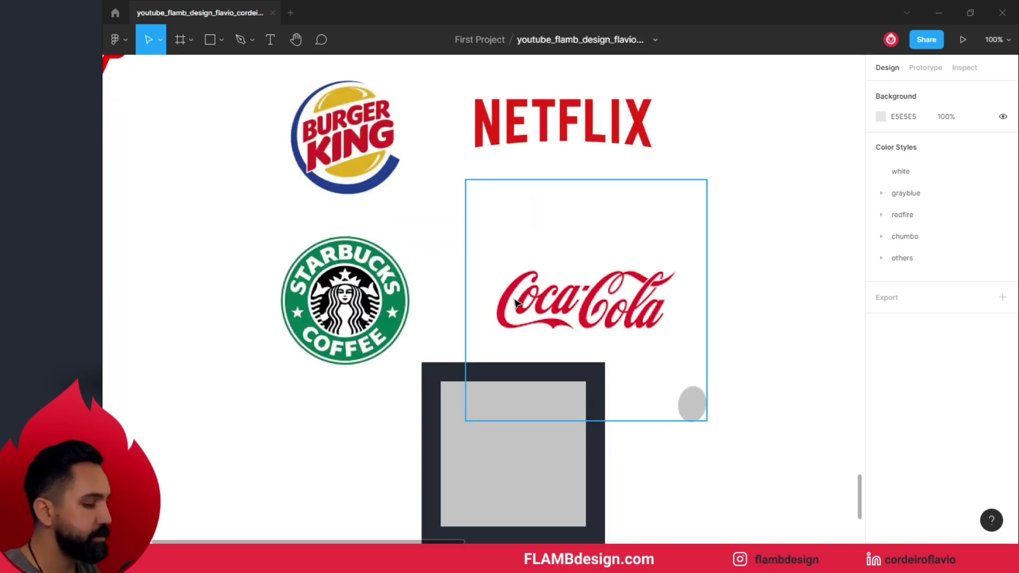
{"action": "key", "text": "minus"}
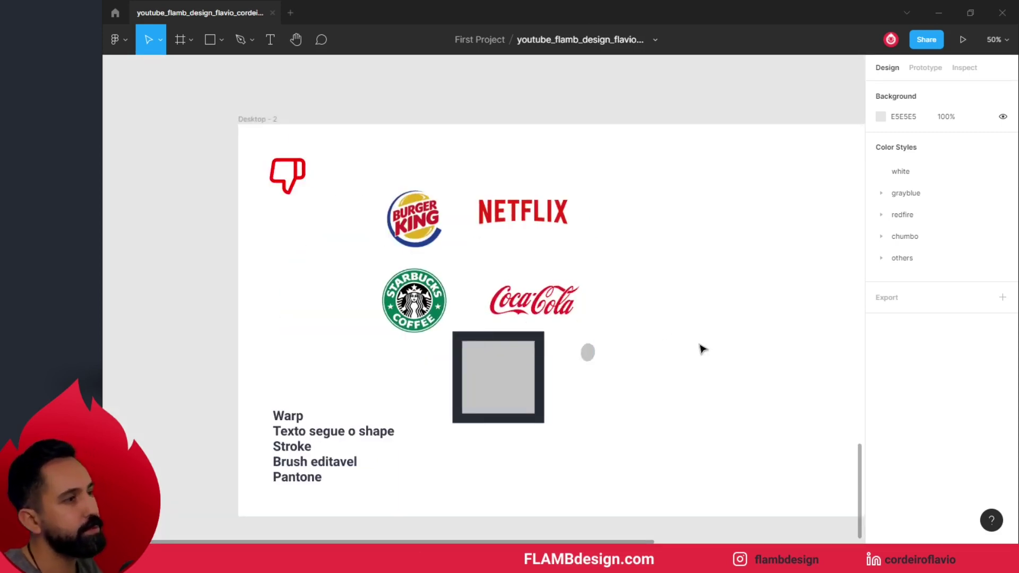
{"action": "scroll", "coordinate": [703, 349], "scroll_direction": "up", "scroll_amount": 1}
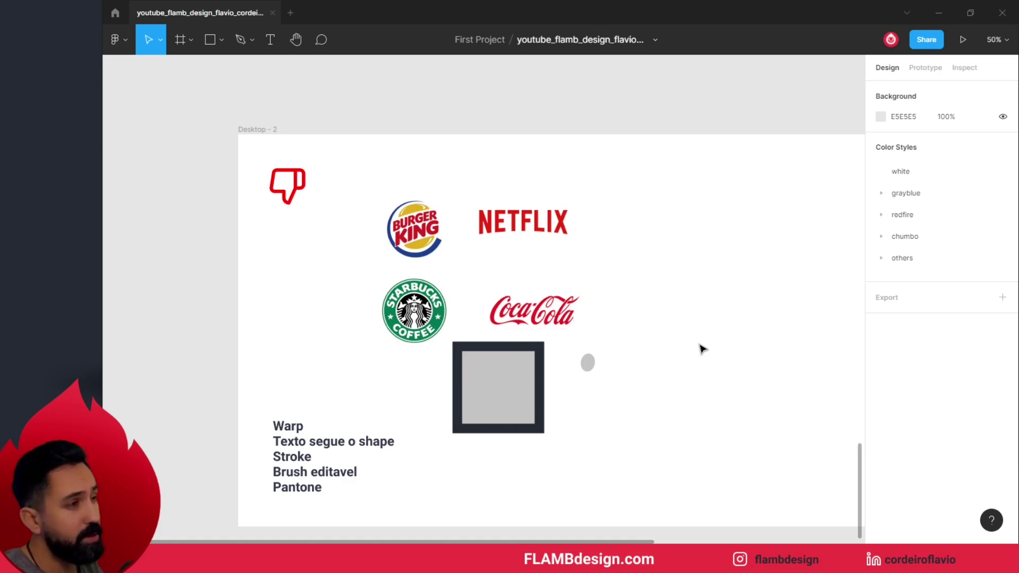
{"action": "scroll", "coordinate": [702, 349], "scroll_direction": "up", "scroll_amount": 1}
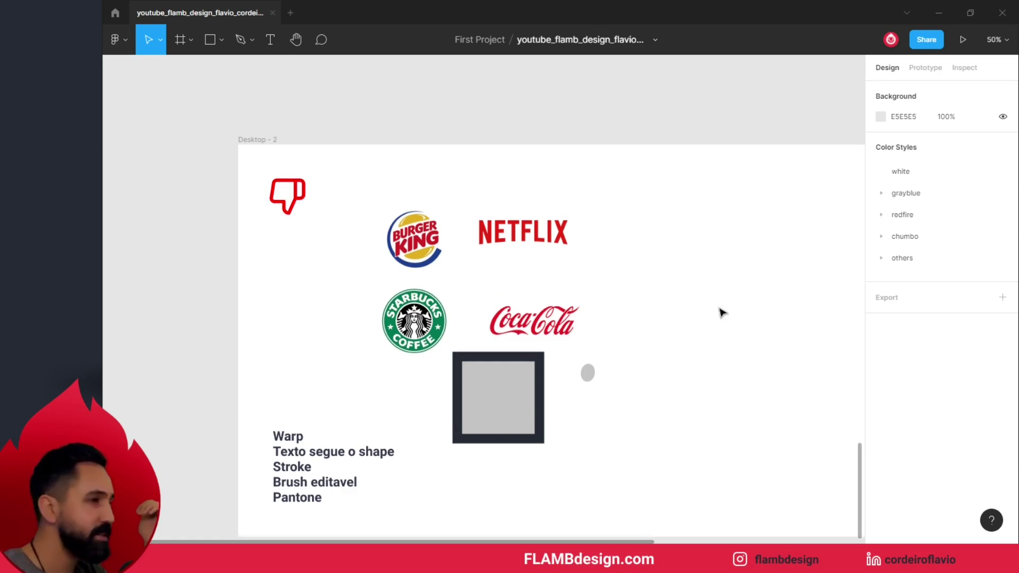
{"action": "left_click", "coordinate": [452, 298]}
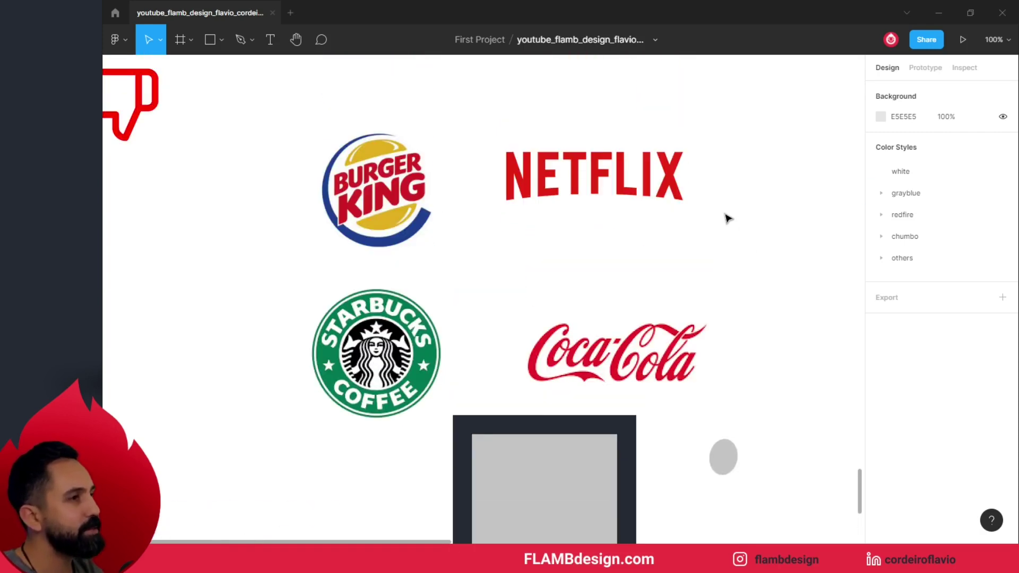
{"action": "left_click_drag", "start_coordinate": [709, 278], "coordinate": [533, 307]}
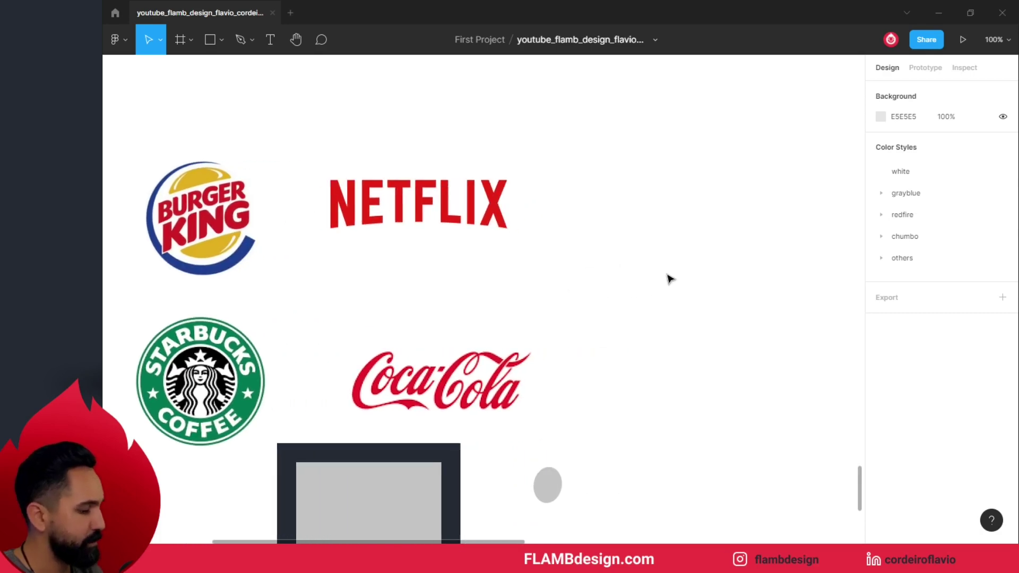
- Add a bold black 'flamb' text label right of the Netflix logo
{"action": "key", "text": "t"}
{"action": "left_click", "coordinate": [676, 239]}
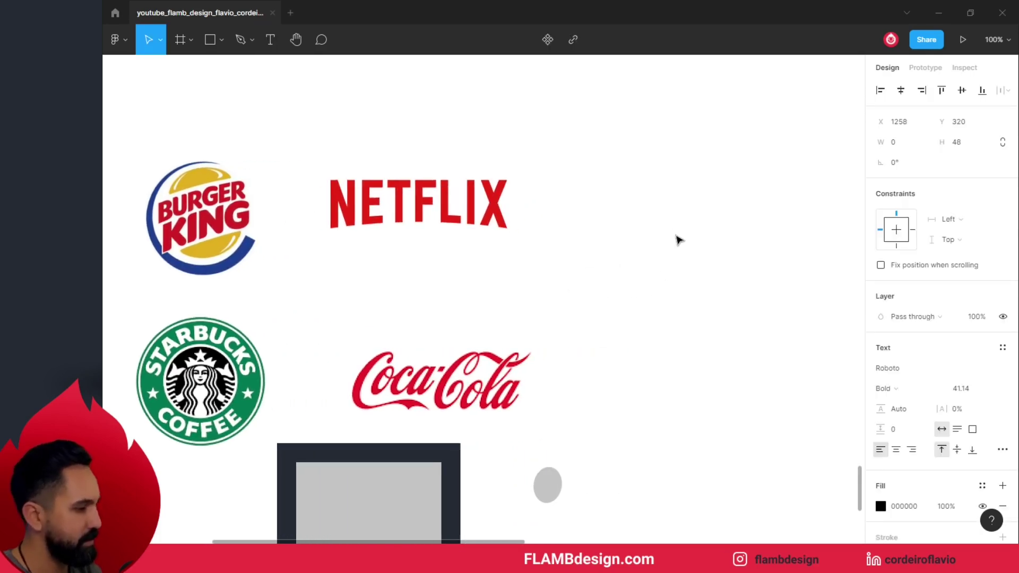
{"action": "type", "text": "fa"}
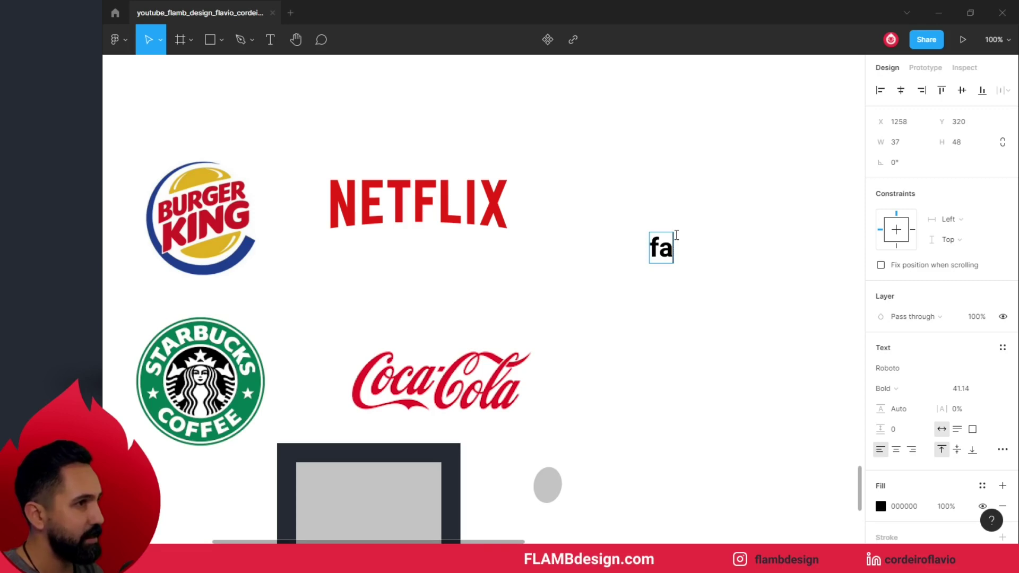
{"action": "key", "text": "BackSpace"}
{"action": "type", "text": "lam"}
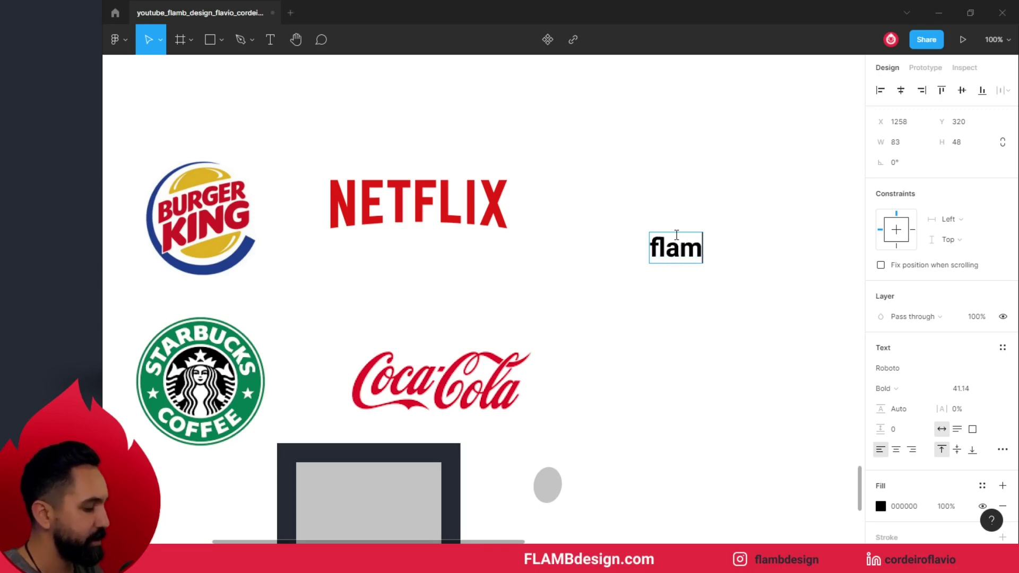
{"action": "type", "text": "b"}
{"action": "key", "text": "Escape"}
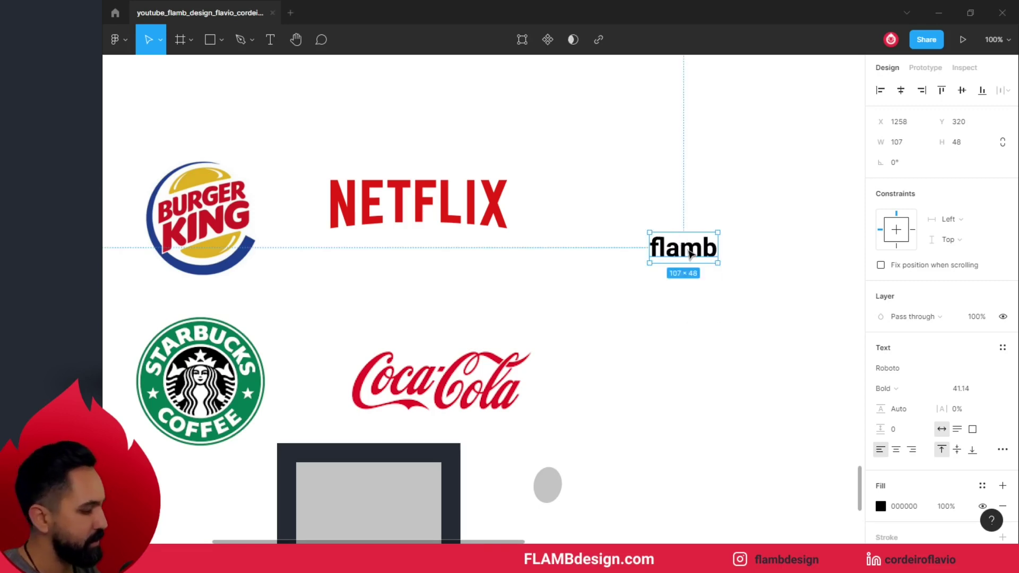
- Duplicate 'flamb' just below it and retype the copy as 'design'
{"action": "left_click_drag", "start_coordinate": [683, 248], "coordinate": [695, 323]}
{"action": "double_click", "coordinate": [694, 323]}
{"action": "type", "text": "design"}
{"action": "key", "text": "Escape"}
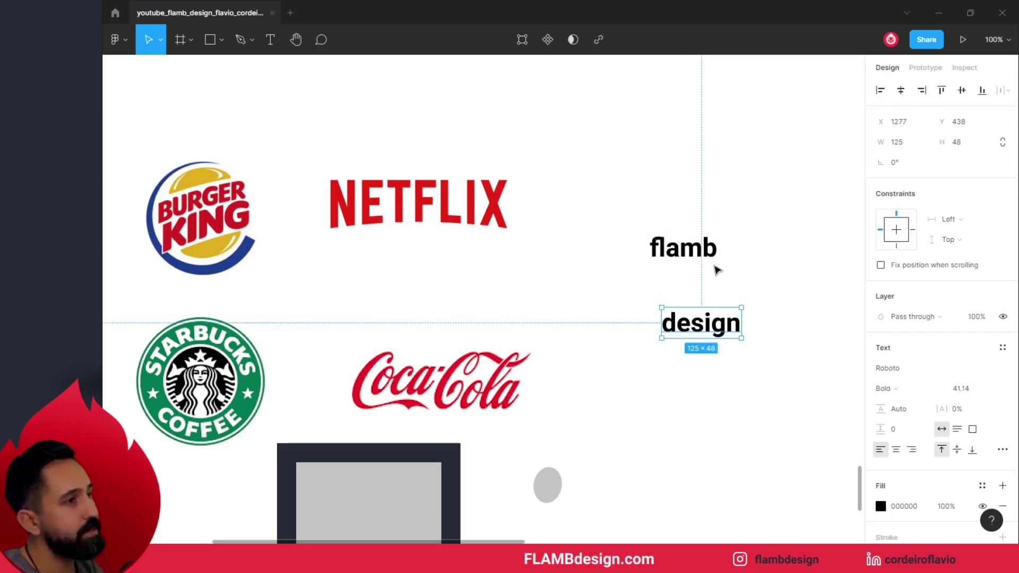
{"action": "left_click", "coordinate": [711, 250]}
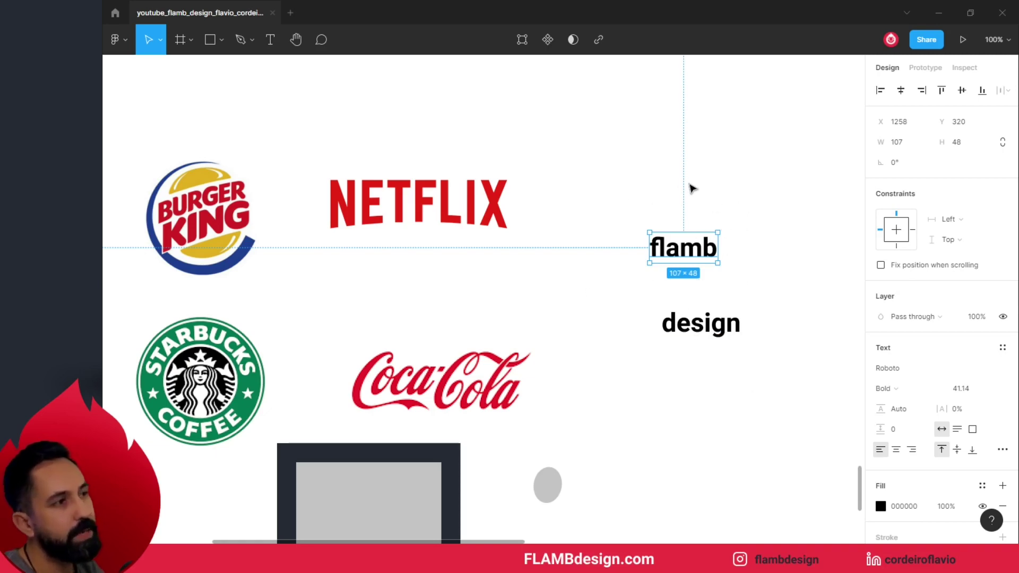
- Colour the 'design' label cyan with fill 00FFF0
{"action": "left_click", "coordinate": [700, 324]}
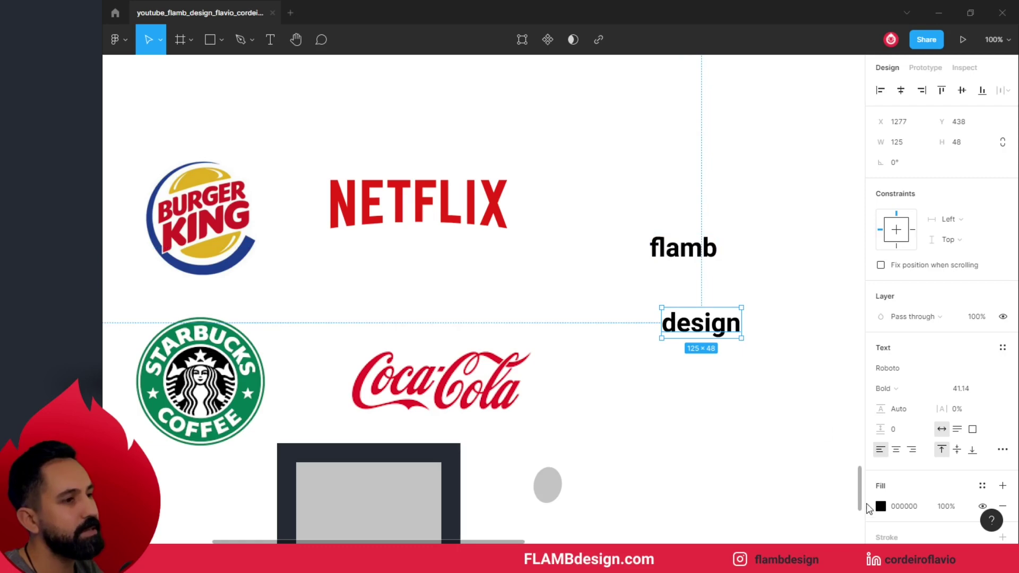
{"action": "left_click", "coordinate": [880, 507]}
{"action": "type", "text": "00FFF0"}
{"action": "key", "text": "Return"}
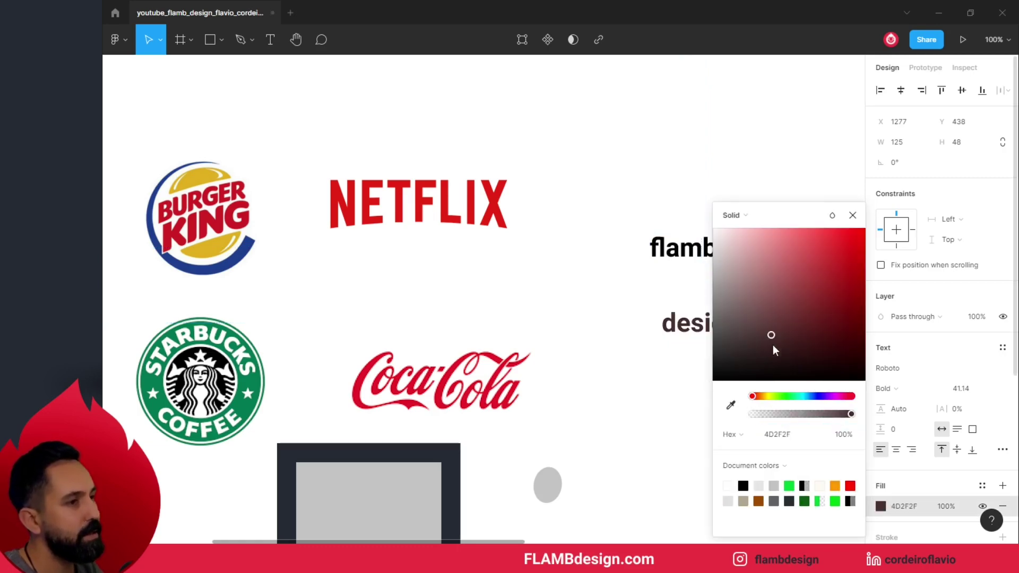
{"action": "left_click", "coordinate": [676, 416]}
- Deselect the 'design' label and zoom out to view both logo frames
{"action": "left_click", "coordinate": [723, 326]}
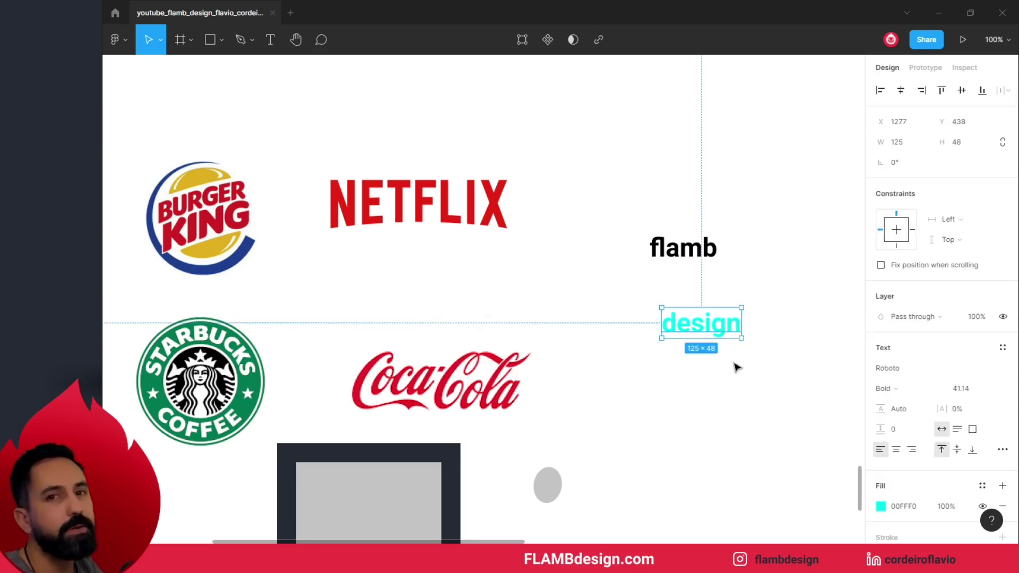
{"action": "scroll", "coordinate": [706, 334], "scroll_direction": "up", "scroll_amount": 2}
{"action": "left_click", "coordinate": [597, 278]}
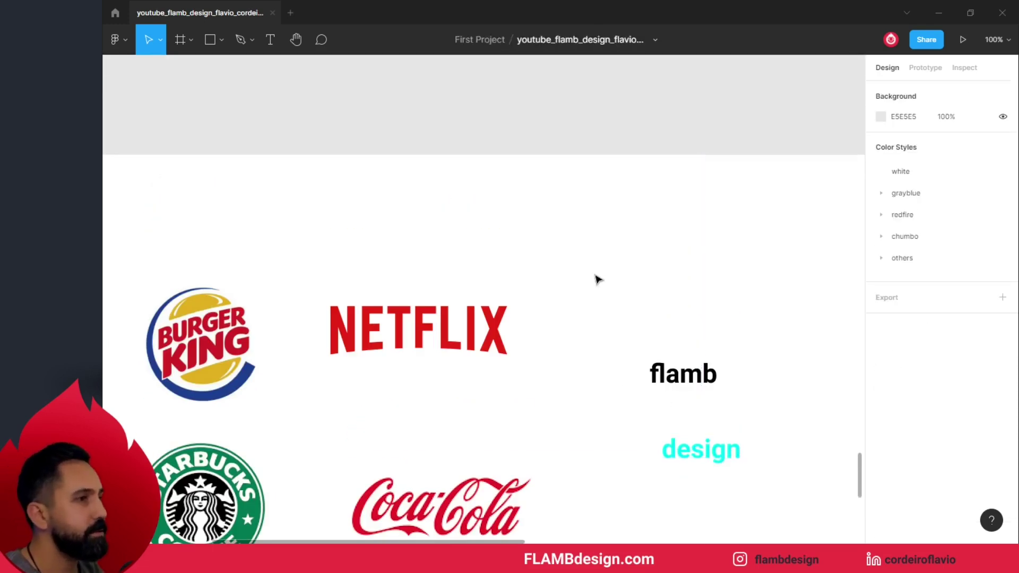
{"action": "scroll", "coordinate": [740, 432], "scroll_direction": "down", "scroll_amount": 4}
{"action": "scroll", "coordinate": [711, 426], "scroll_direction": "up", "scroll_amount": 2}
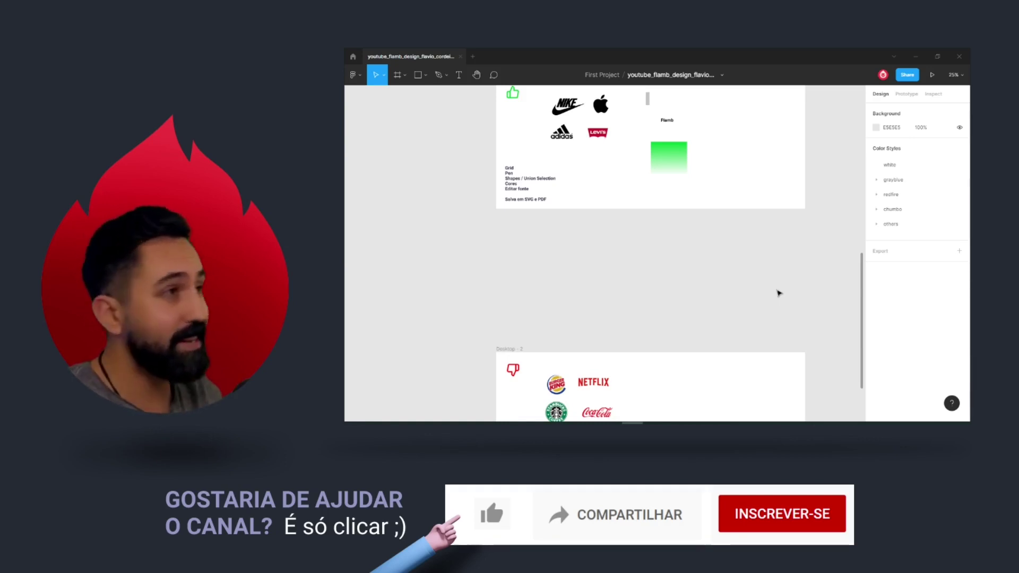
- Zoom in to 50% on Desktop - 1, then scroll down to Desktop - 2's four logos
{"action": "scroll", "coordinate": [778, 293], "scroll_direction": "up", "scroll_amount": 2}
{"action": "scroll", "coordinate": [778, 293], "scroll_direction": "up", "scroll_amount": 2}
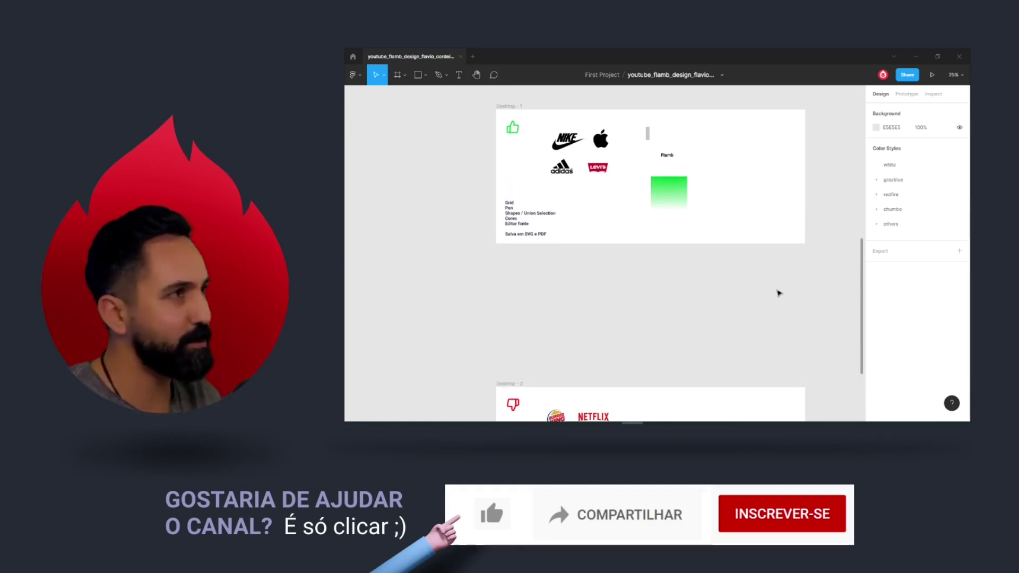
{"action": "scroll", "coordinate": [778, 293], "scroll_direction": "up", "scroll_amount": 1}
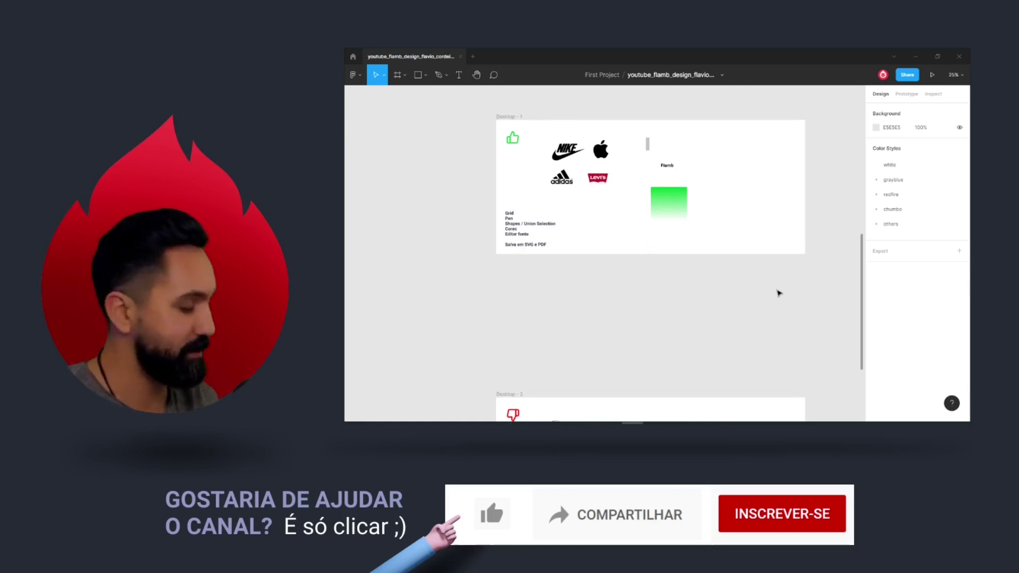
{"action": "scroll", "coordinate": [778, 293], "scroll_direction": "down", "scroll_amount": 3}
{"action": "scroll", "coordinate": [779, 293], "scroll_direction": "up", "scroll_amount": 5}
{"action": "scroll", "coordinate": [779, 293], "scroll_direction": "down", "scroll_amount": 1}
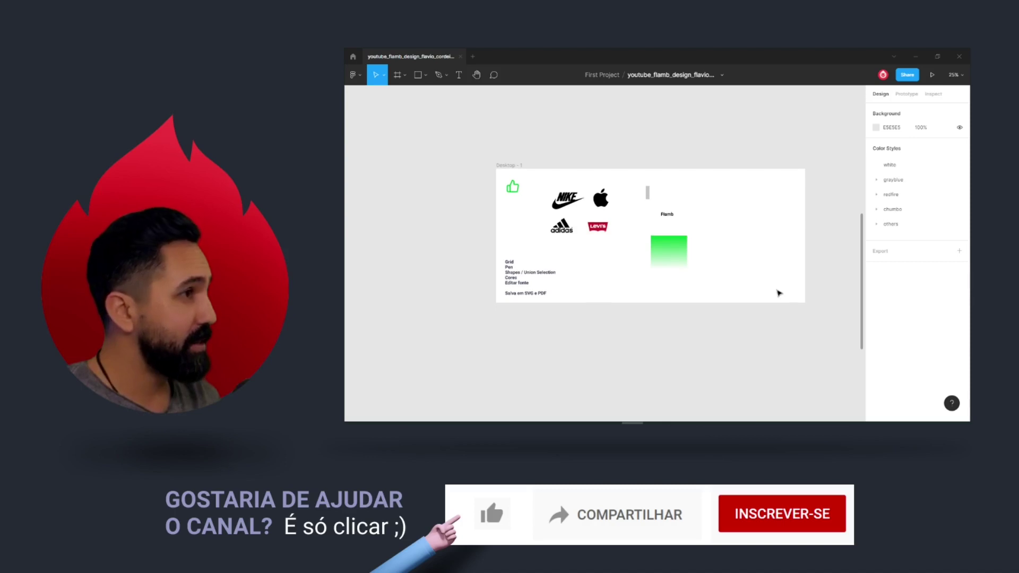
{"action": "scroll", "coordinate": [778, 293], "scroll_direction": "down", "scroll_amount": 1}
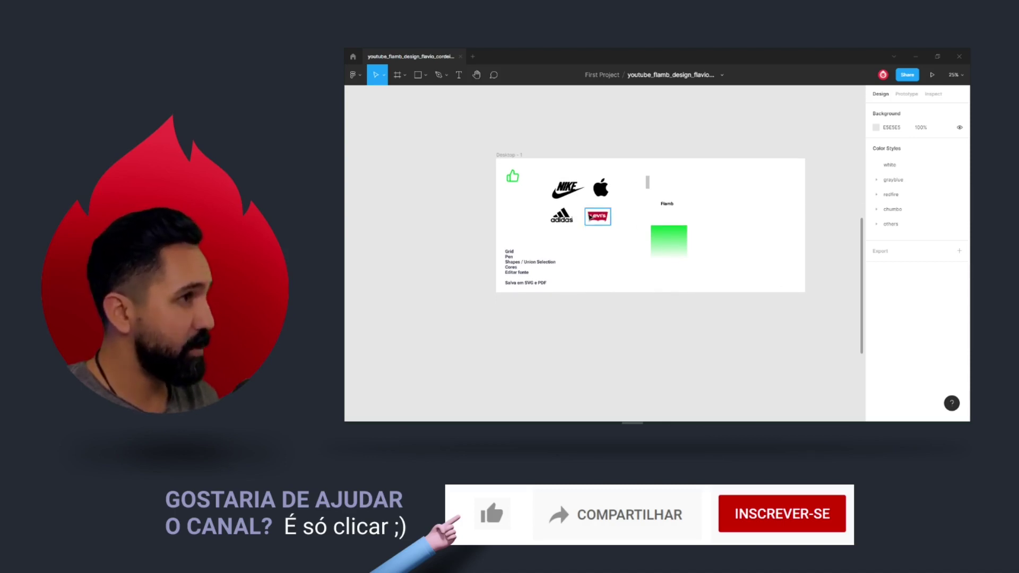
{"action": "left_click", "coordinate": [570, 205]}
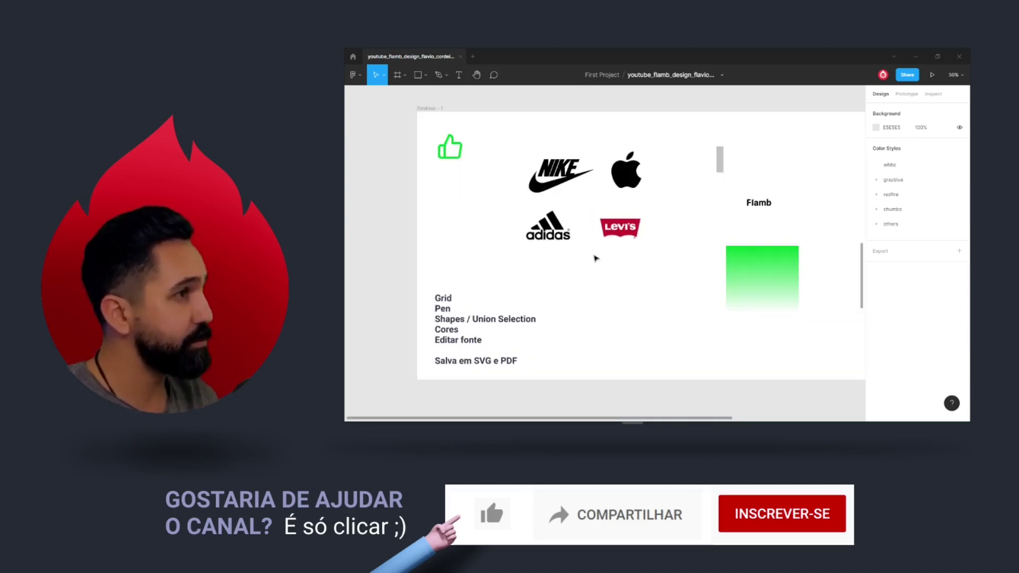
{"action": "scroll", "coordinate": [645, 285], "scroll_direction": "up", "scroll_amount": 1}
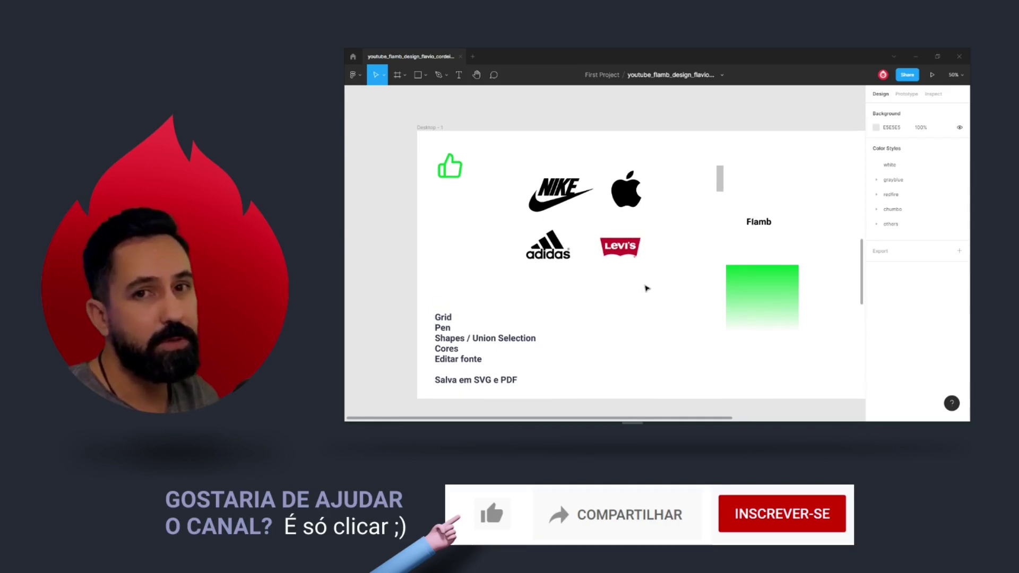
{"action": "scroll", "coordinate": [646, 288], "scroll_direction": "down", "scroll_amount": 5}
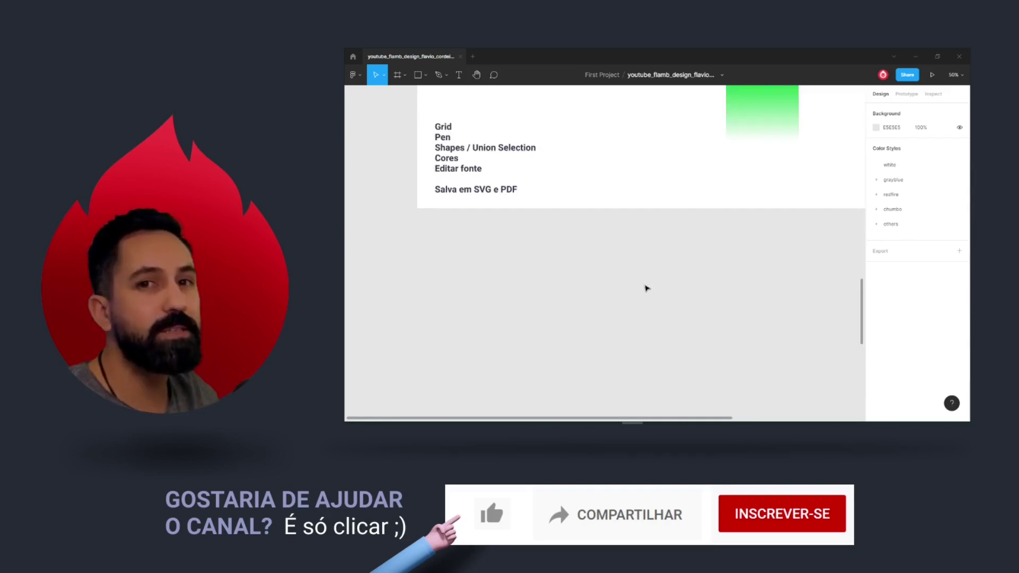
{"action": "scroll", "coordinate": [646, 288], "scroll_direction": "down", "scroll_amount": 5}
{"action": "scroll", "coordinate": [646, 288], "scroll_direction": "down", "scroll_amount": 5}
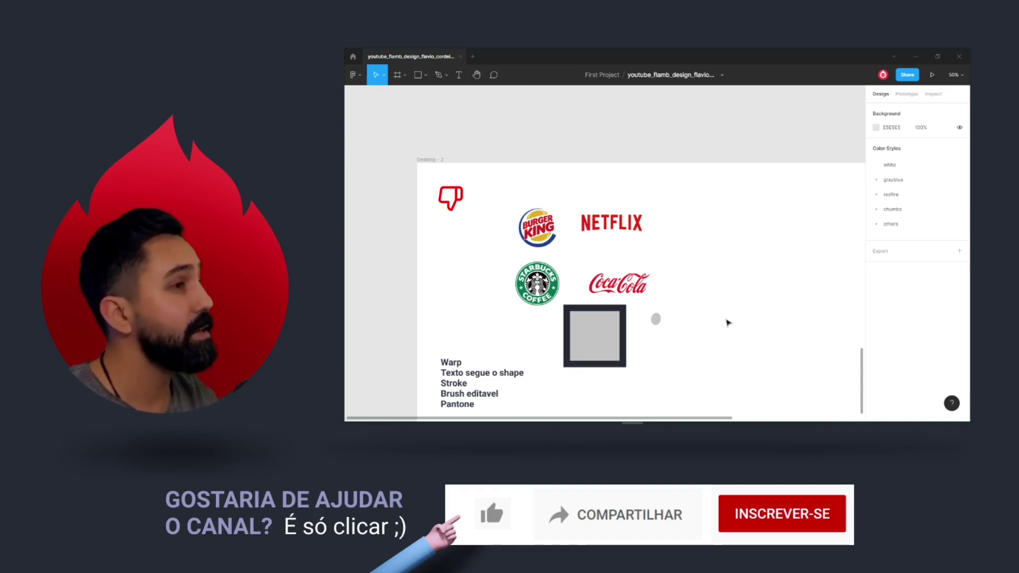
{"action": "scroll", "coordinate": [727, 323], "scroll_direction": "up", "scroll_amount": 3}
{"action": "scroll", "coordinate": [727, 323], "scroll_direction": "down", "scroll_amount": 3}
{"action": "scroll", "coordinate": [727, 323], "scroll_direction": "down", "scroll_amount": 1}
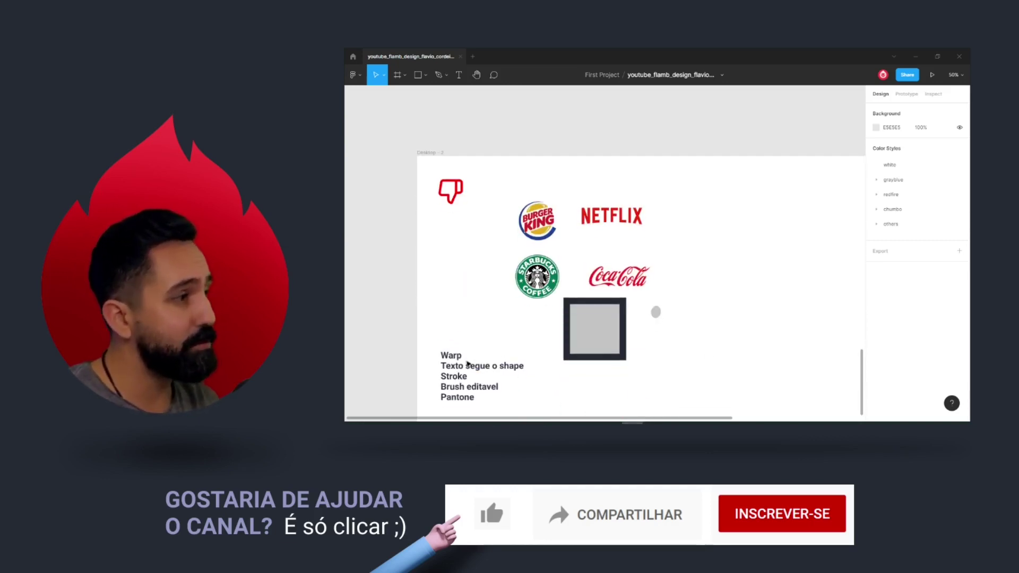
{"action": "scroll", "coordinate": [470, 379], "scroll_direction": "down", "scroll_amount": 1}
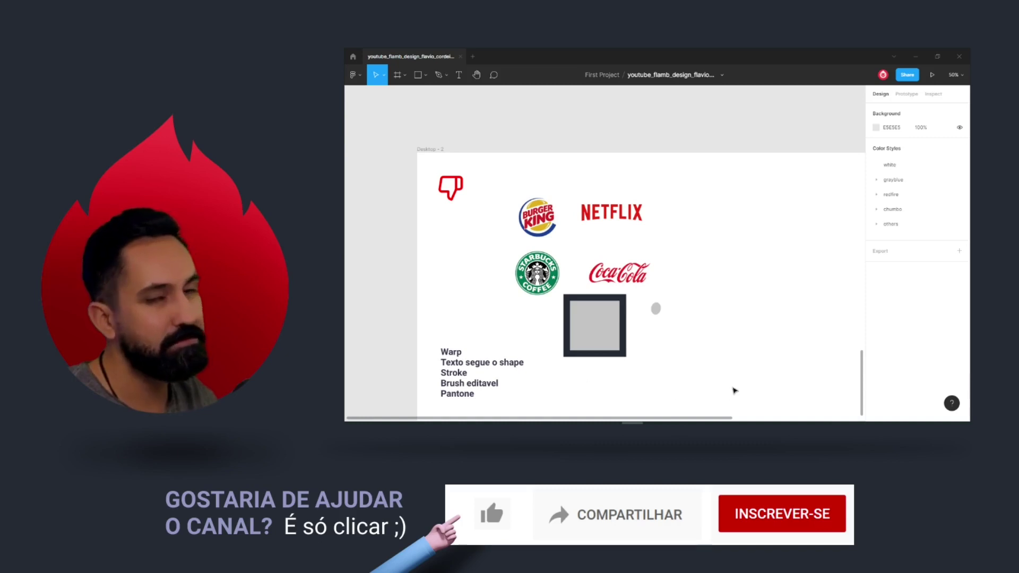
{"action": "scroll", "coordinate": [734, 391], "scroll_direction": "up", "scroll_amount": 5}
{"action": "scroll", "coordinate": [733, 391], "scroll_direction": "up", "scroll_amount": 5}
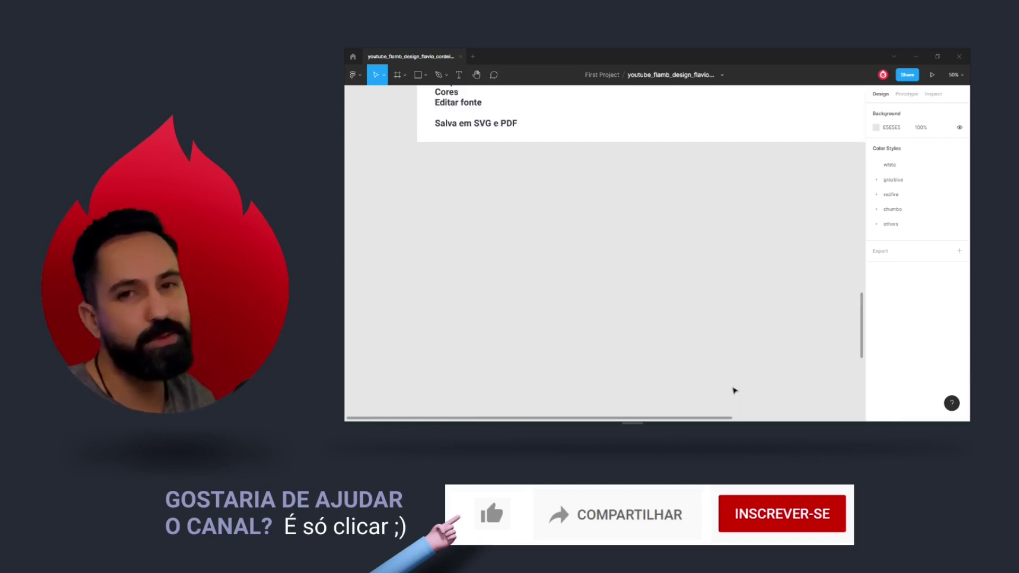
{"action": "scroll", "coordinate": [734, 391], "scroll_direction": "up", "scroll_amount": 5}
{"action": "scroll", "coordinate": [734, 390], "scroll_direction": "up", "scroll_amount": 3}
{"action": "scroll", "coordinate": [734, 391], "scroll_direction": "up", "scroll_amount": 1}
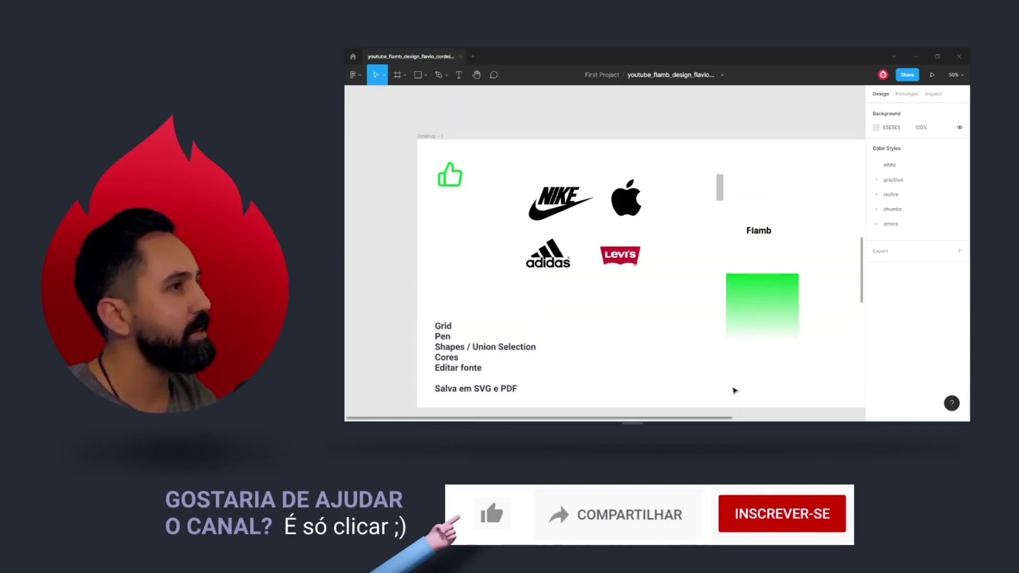
{"action": "scroll", "coordinate": [734, 391], "scroll_direction": "down", "scroll_amount": 5}
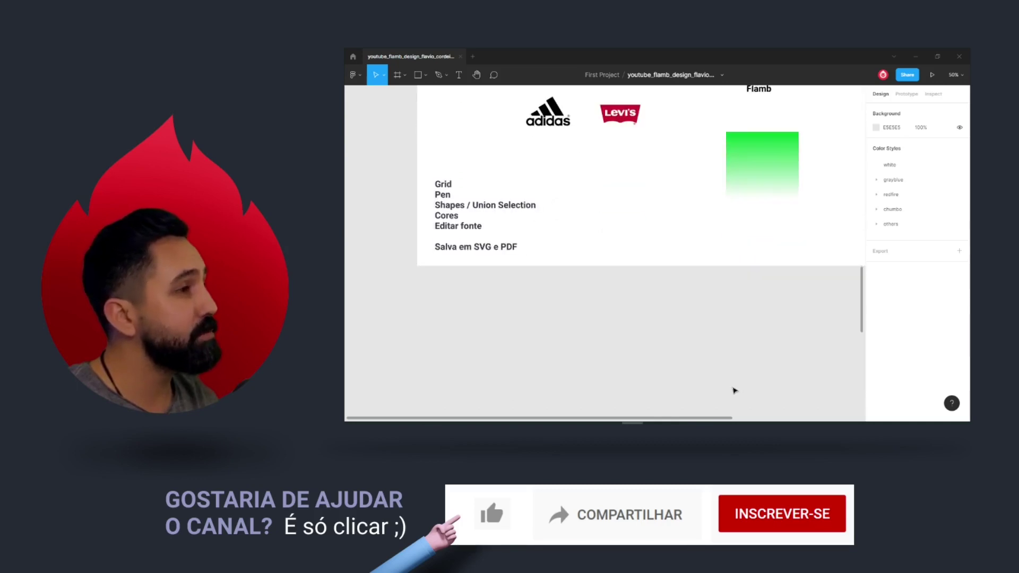
{"action": "scroll", "coordinate": [734, 390], "scroll_direction": "down", "scroll_amount": 3}
{"action": "scroll", "coordinate": [733, 390], "scroll_direction": "up", "scroll_amount": 5}
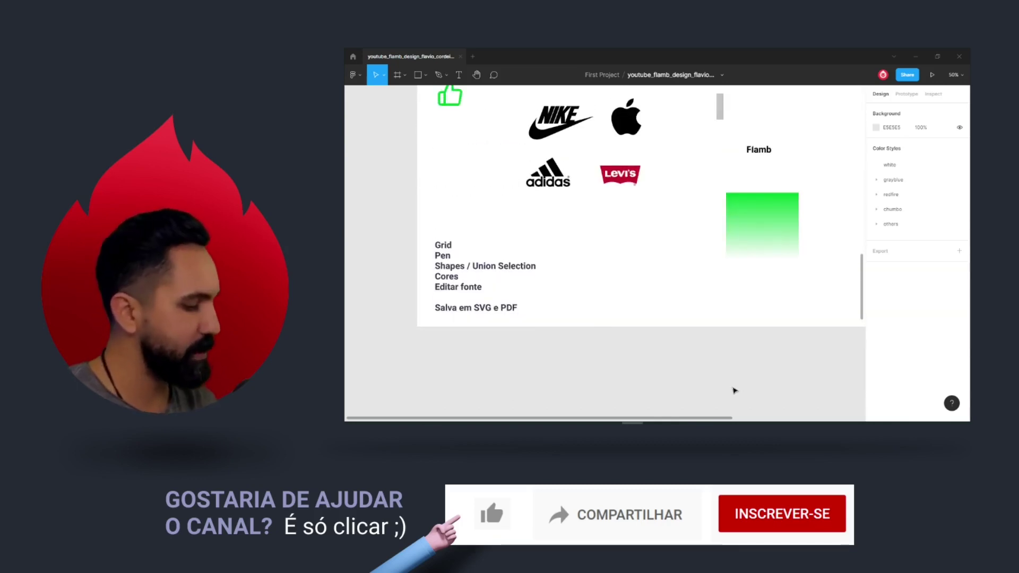
{"action": "key", "text": "ctrl+minus"}
{"action": "key", "text": "ctrl+minus"}
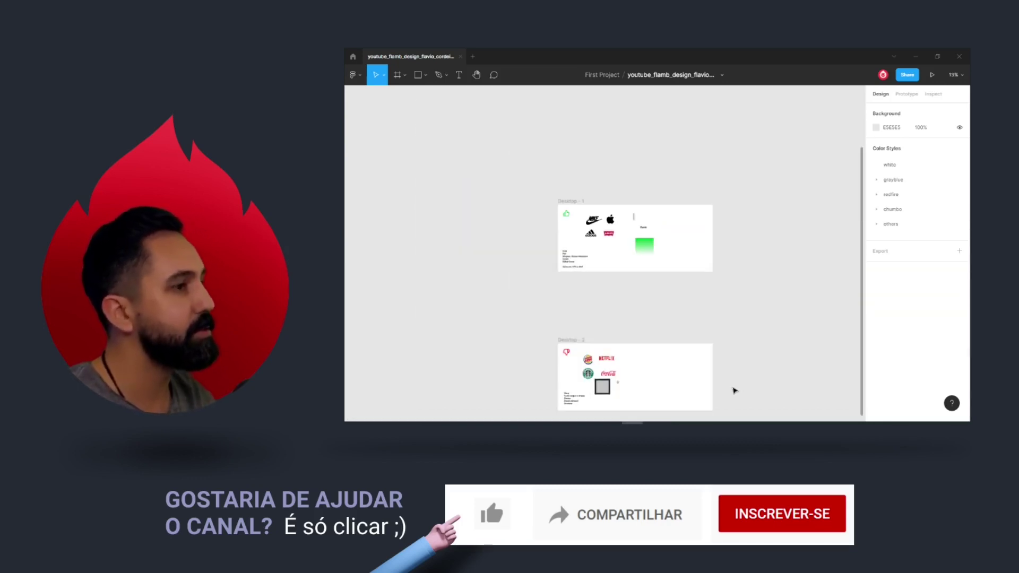
{"action": "key", "text": "ctrl+plus"}
{"action": "key", "text": "ctrl+plus"}
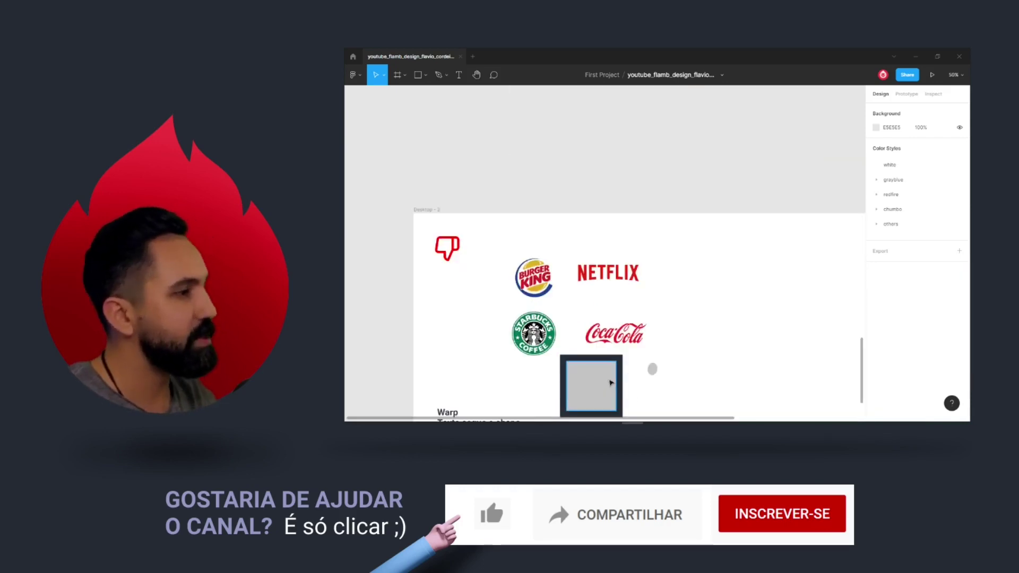
{"action": "scroll", "coordinate": [627, 353], "scroll_direction": "down", "scroll_amount": 3}
{"action": "scroll", "coordinate": [627, 352], "scroll_direction": "down", "scroll_amount": 1}
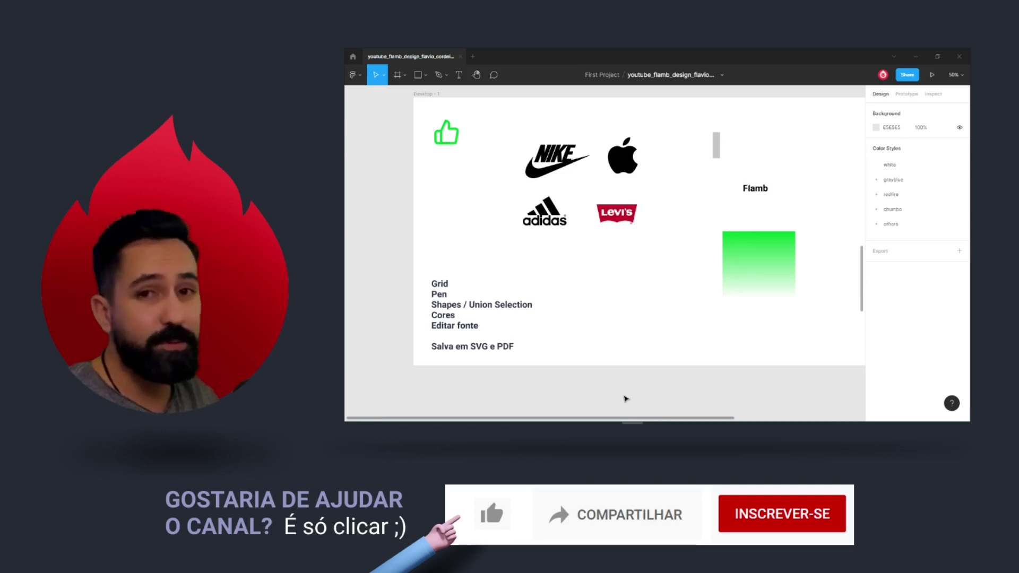
{"action": "scroll", "coordinate": [625, 398], "scroll_direction": "down", "scroll_amount": 3}
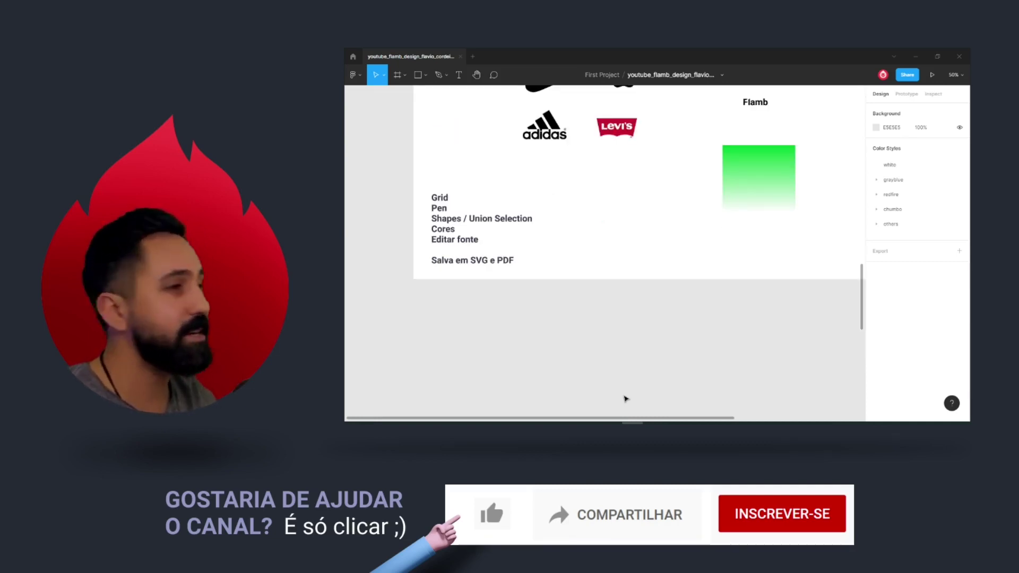
{"action": "scroll", "coordinate": [625, 399], "scroll_direction": "down", "scroll_amount": 3}
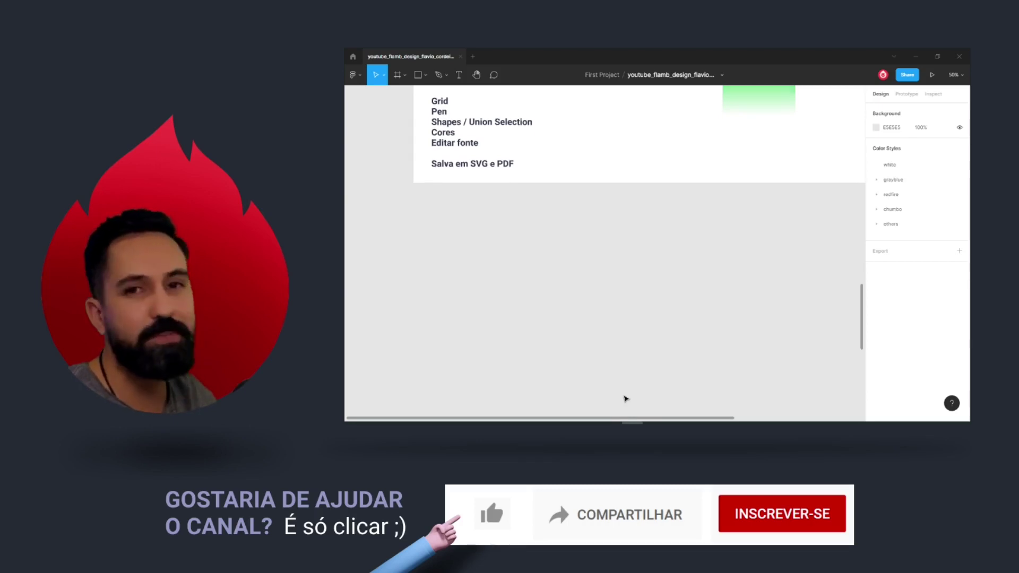
{"action": "scroll", "coordinate": [625, 398], "scroll_direction": "down", "scroll_amount": 5}
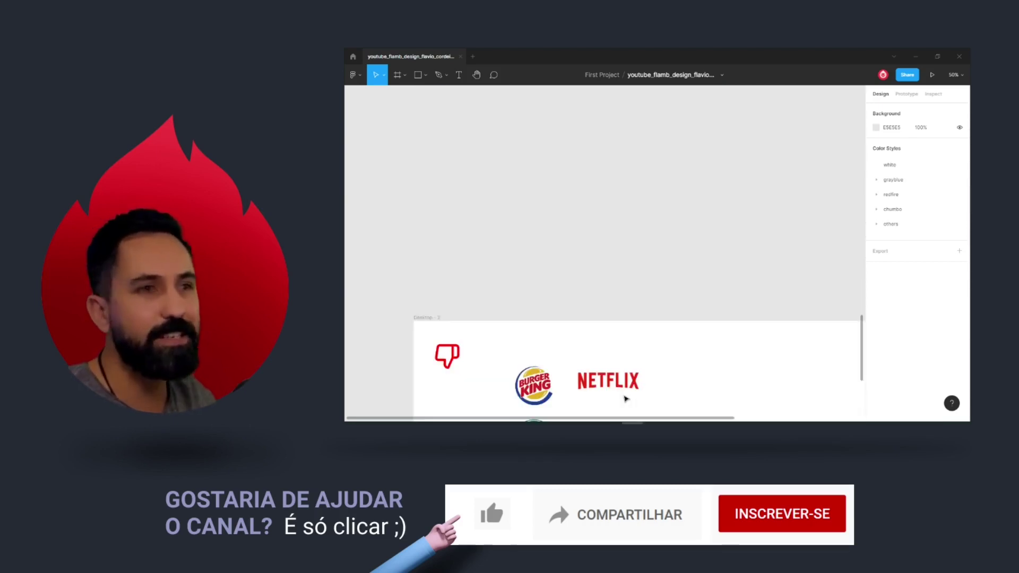
{"action": "scroll", "coordinate": [626, 399], "scroll_direction": "down", "scroll_amount": 1}
{"action": "scroll", "coordinate": [625, 399], "scroll_direction": "down", "scroll_amount": 4}
{"action": "scroll", "coordinate": [625, 398], "scroll_direction": "down", "scroll_amount": 4}
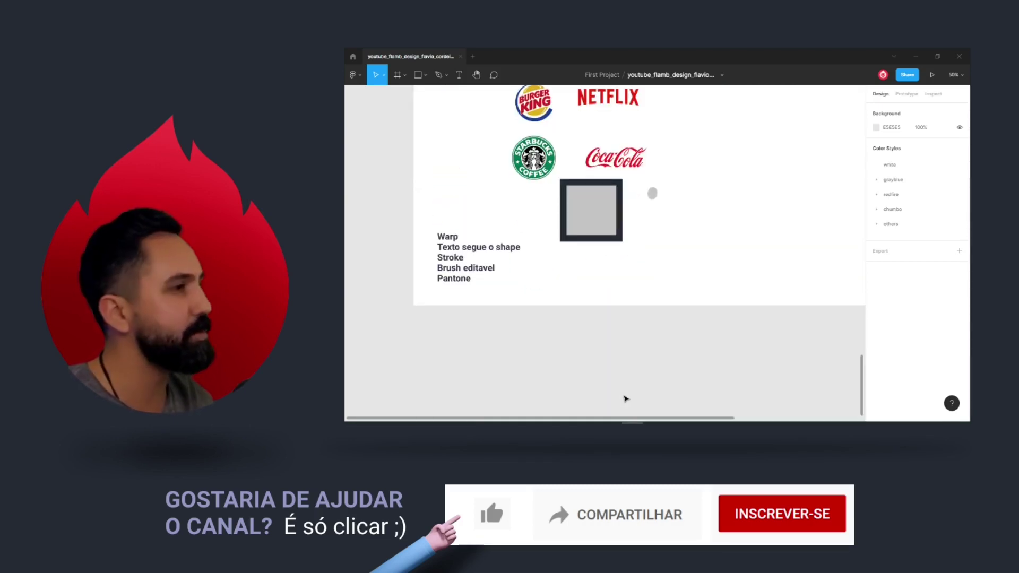
{"action": "scroll", "coordinate": [622, 319], "scroll_direction": "up", "scroll_amount": 1}
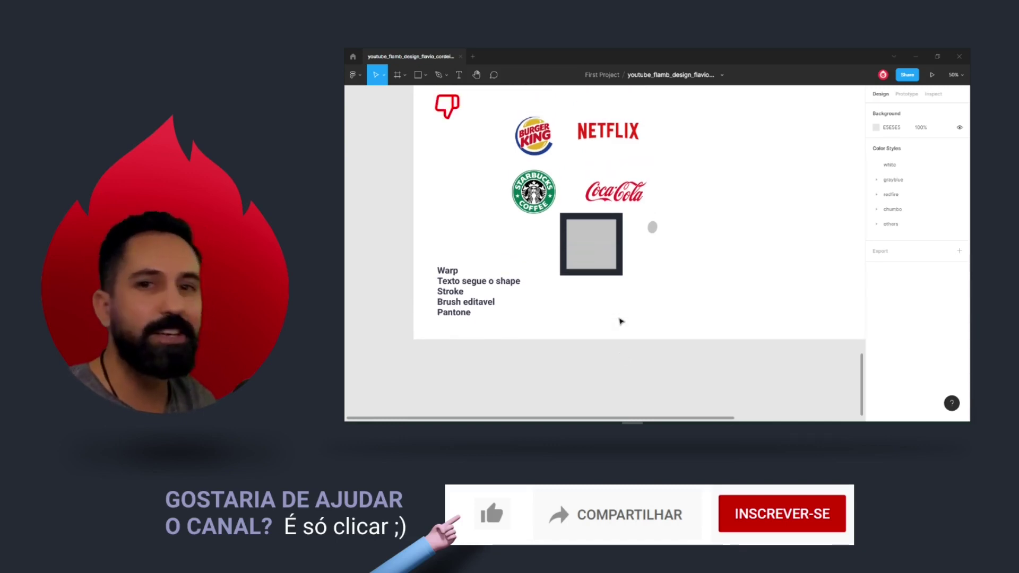